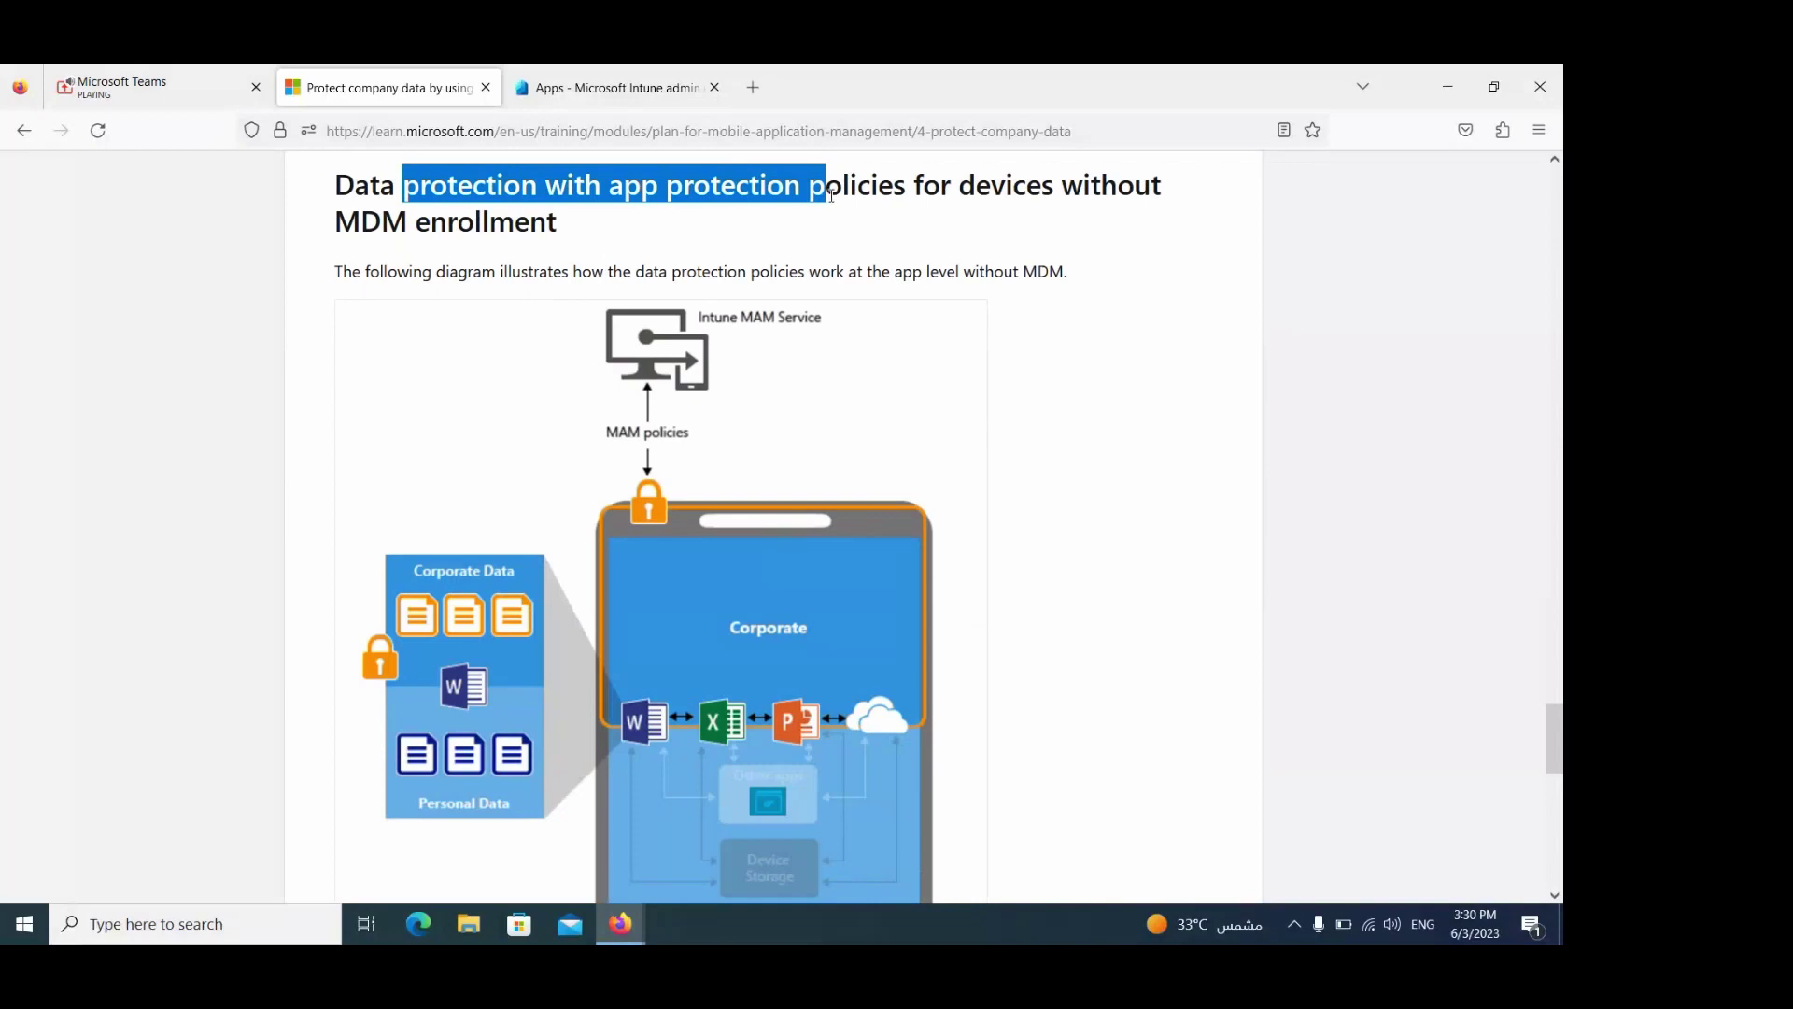
Step: Review the Microsoft Learn section on app protection policies for devices without MDM enrollment, including the diagram and the BYOD limitations
drag(831, 194, 1072, 193)
scroll(423, 250, down, 3)
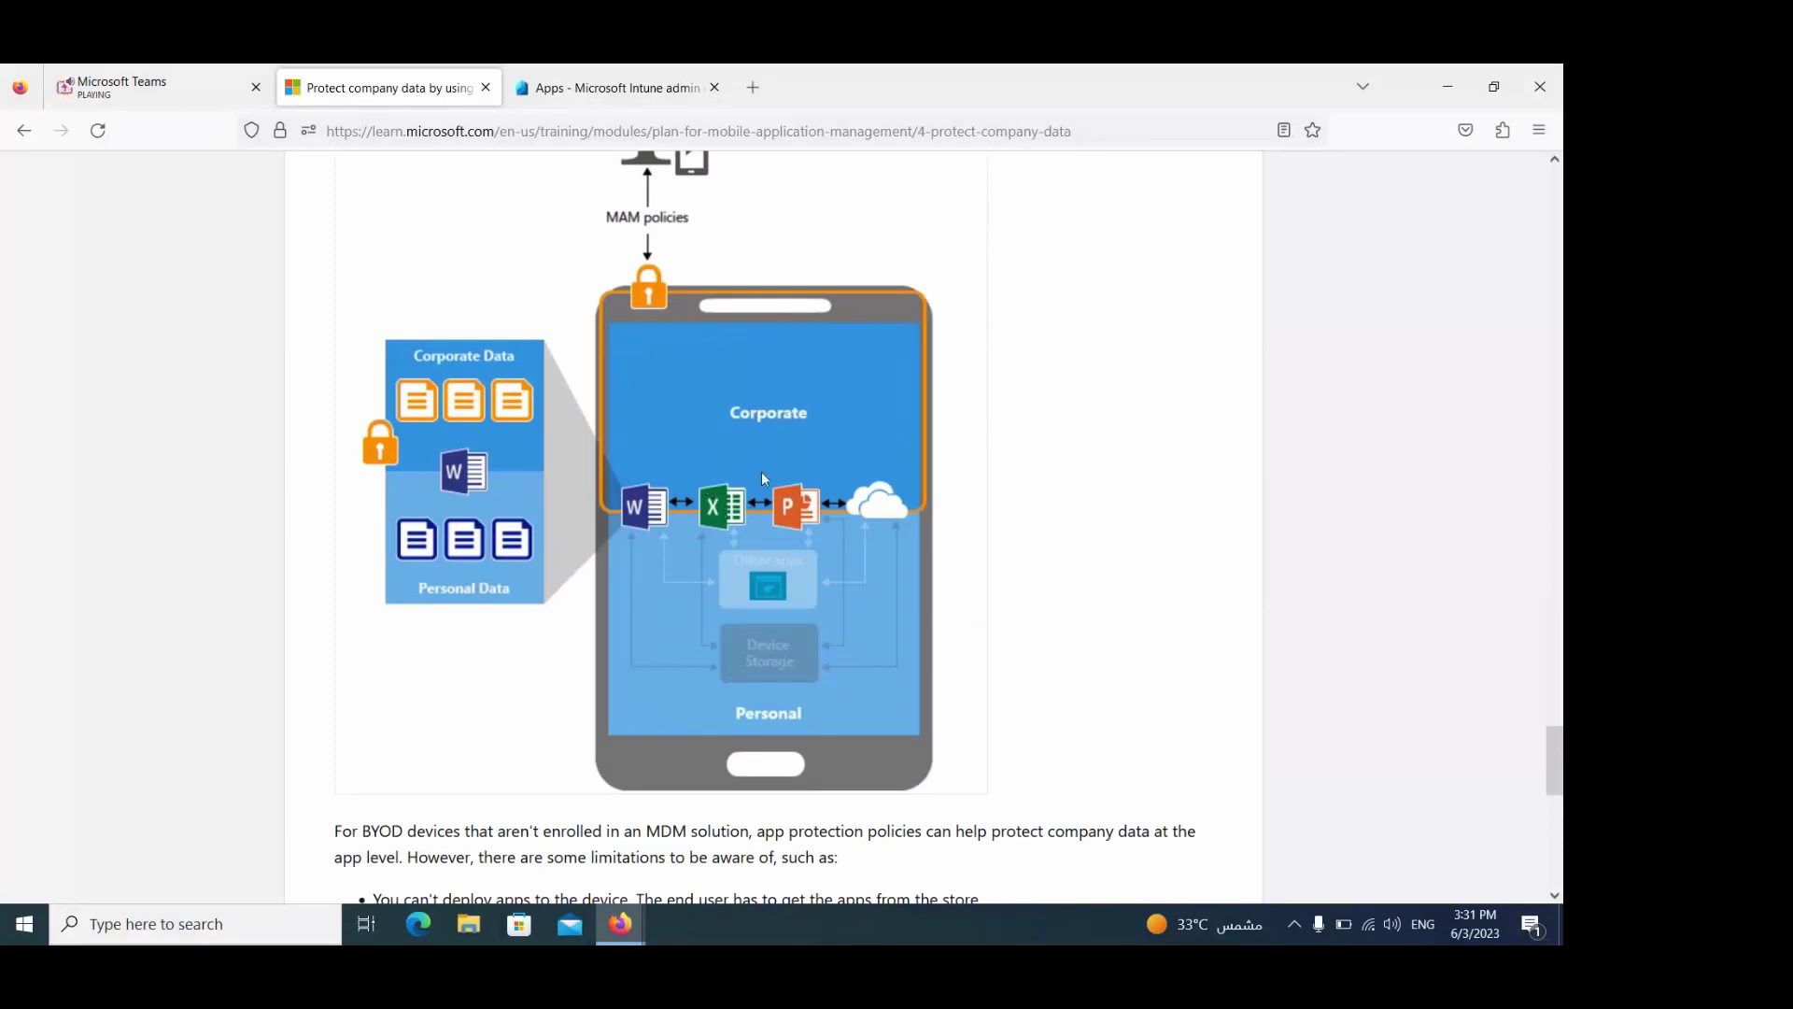
scroll(1120, 559, down, 7)
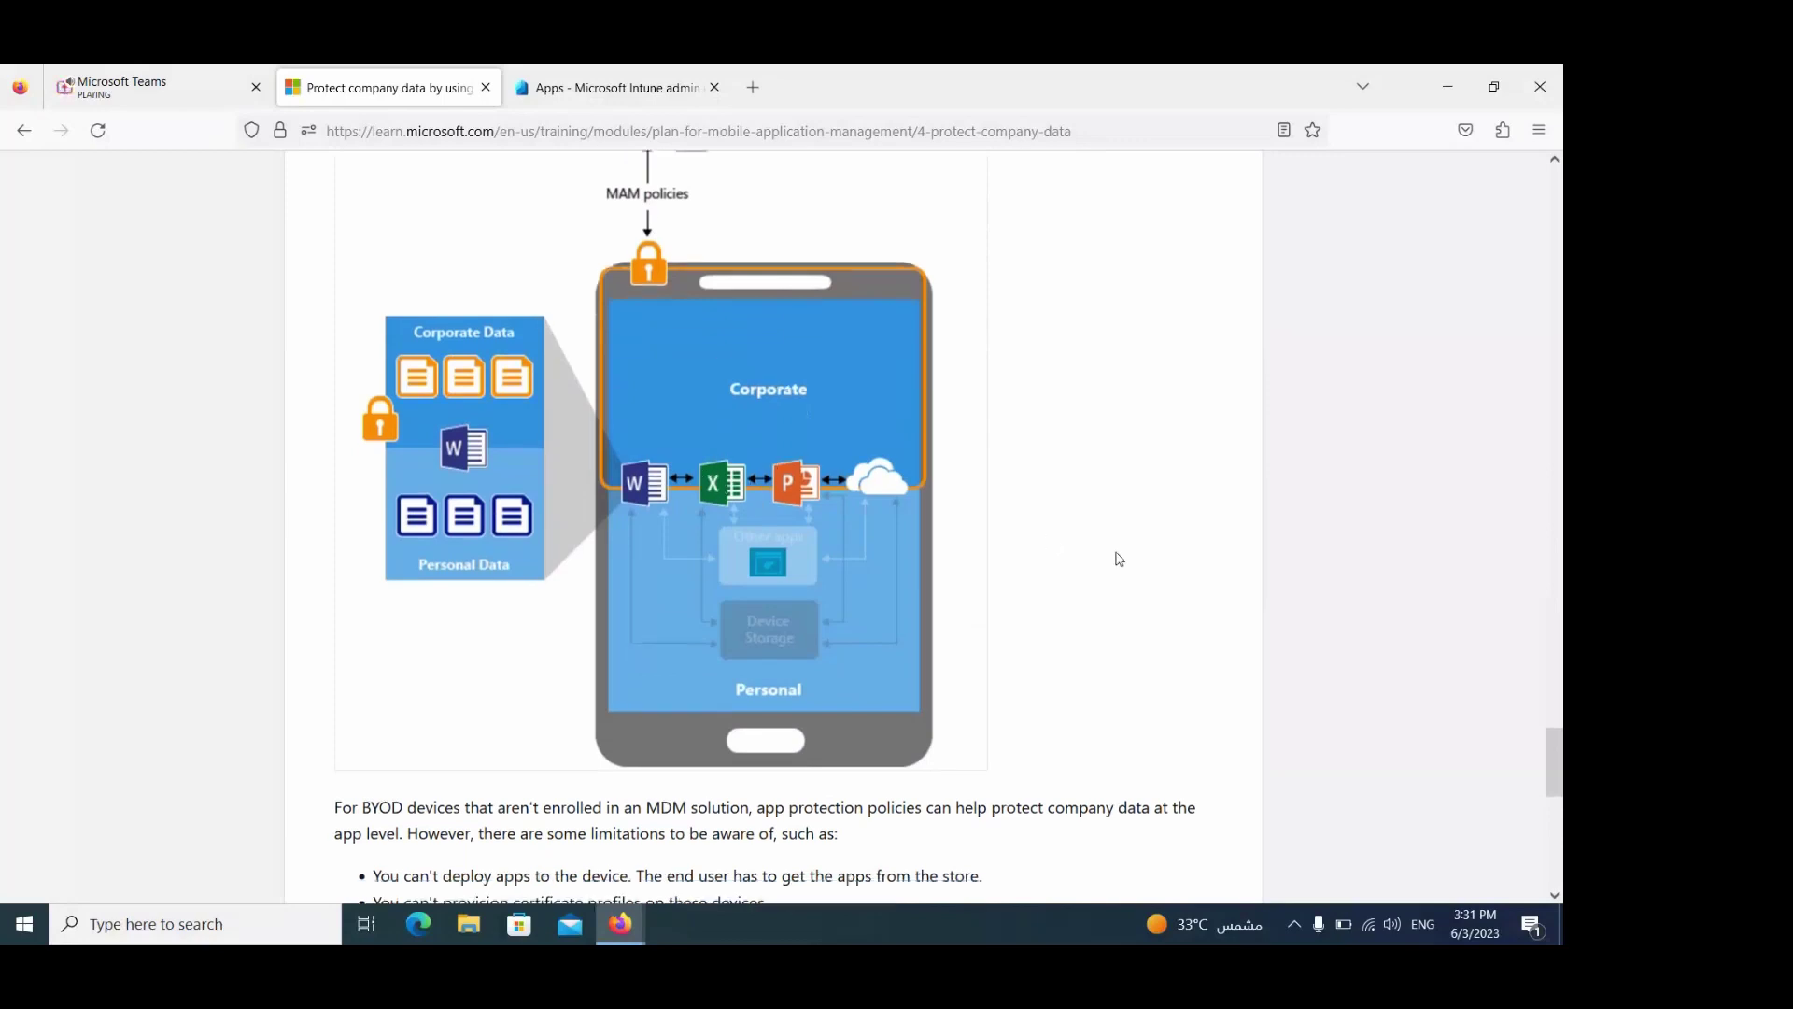
scroll(1117, 554, up, 3)
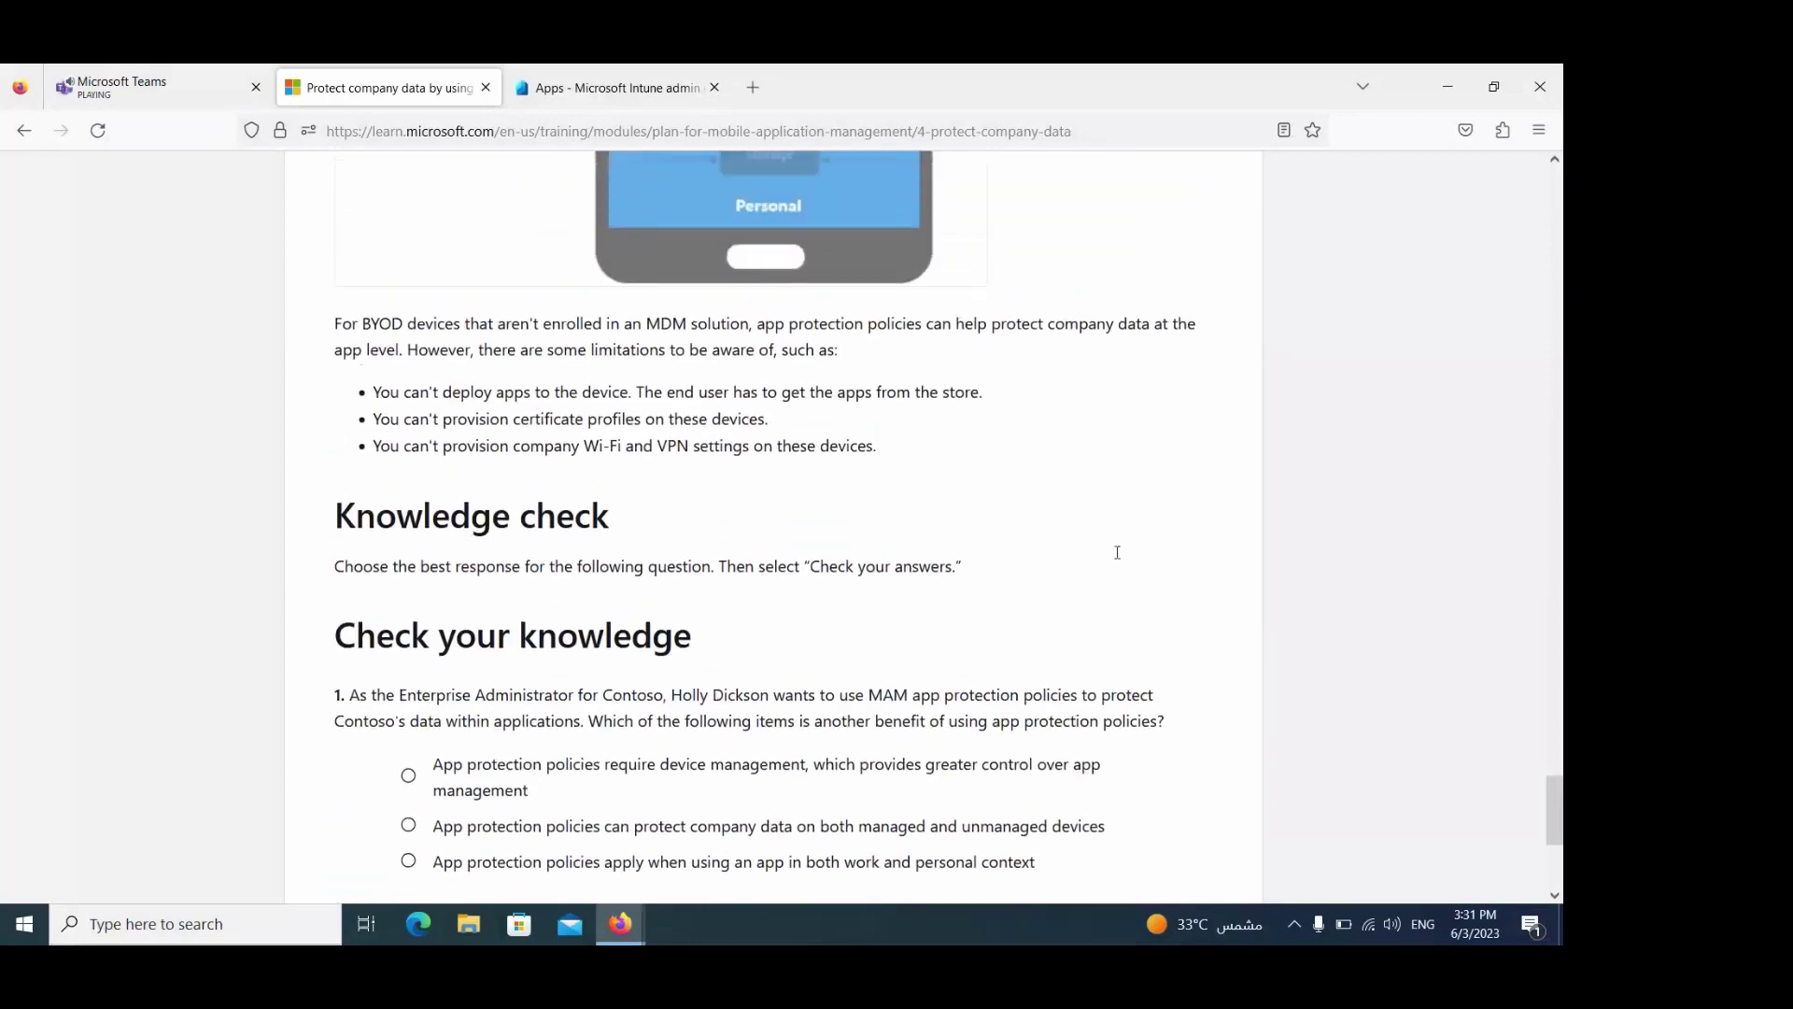
Step: Switch to the Microsoft Intune admin center and open the app protection policies of the Apps area
click(594, 74)
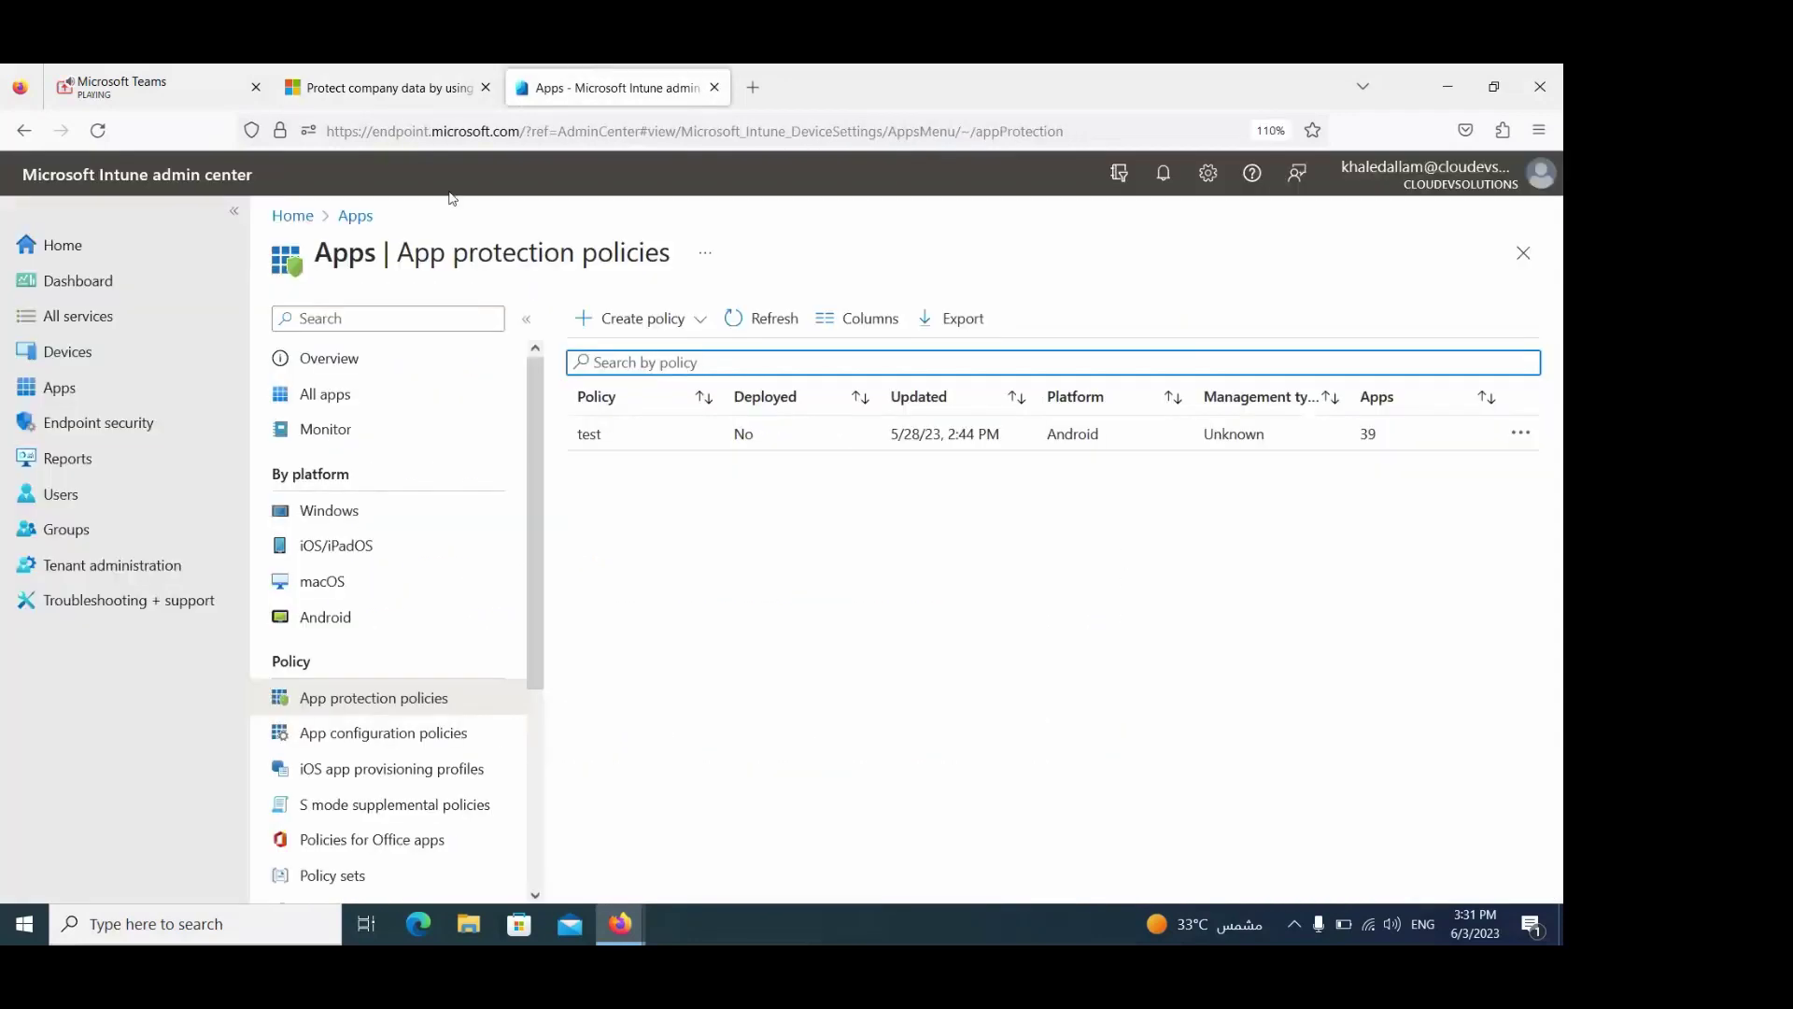
click(140, 243)
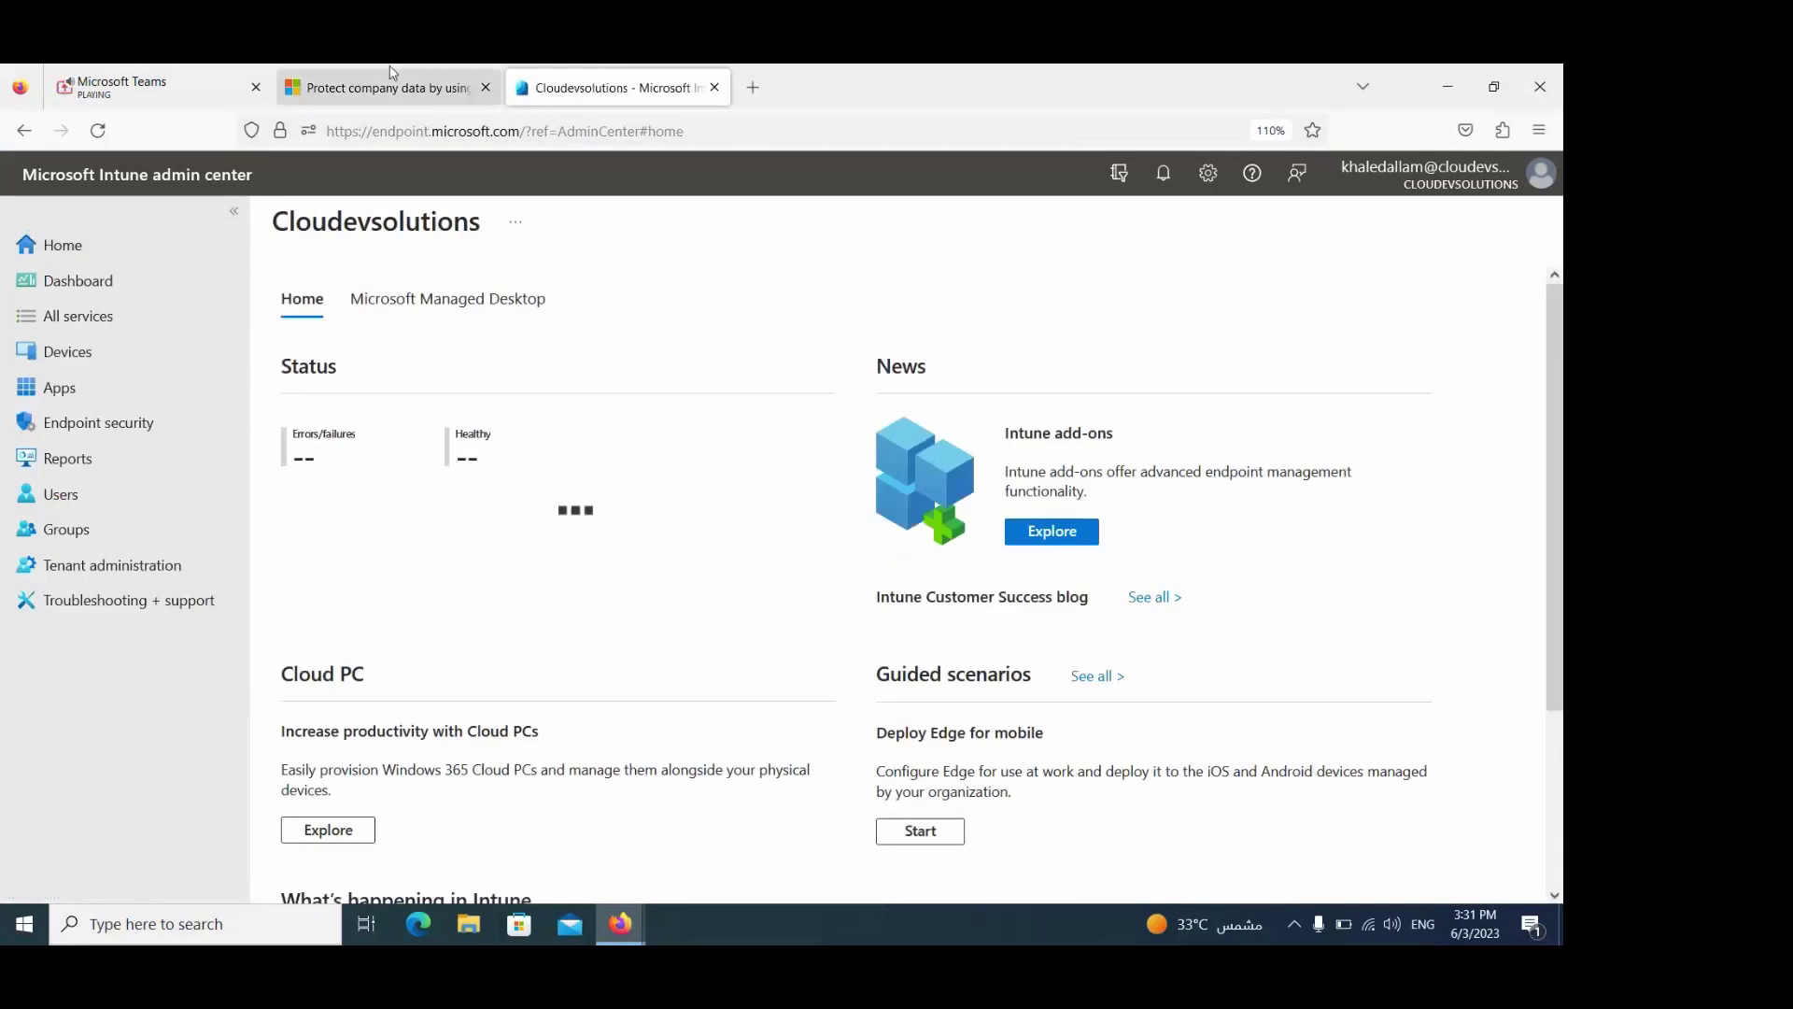
click(89, 400)
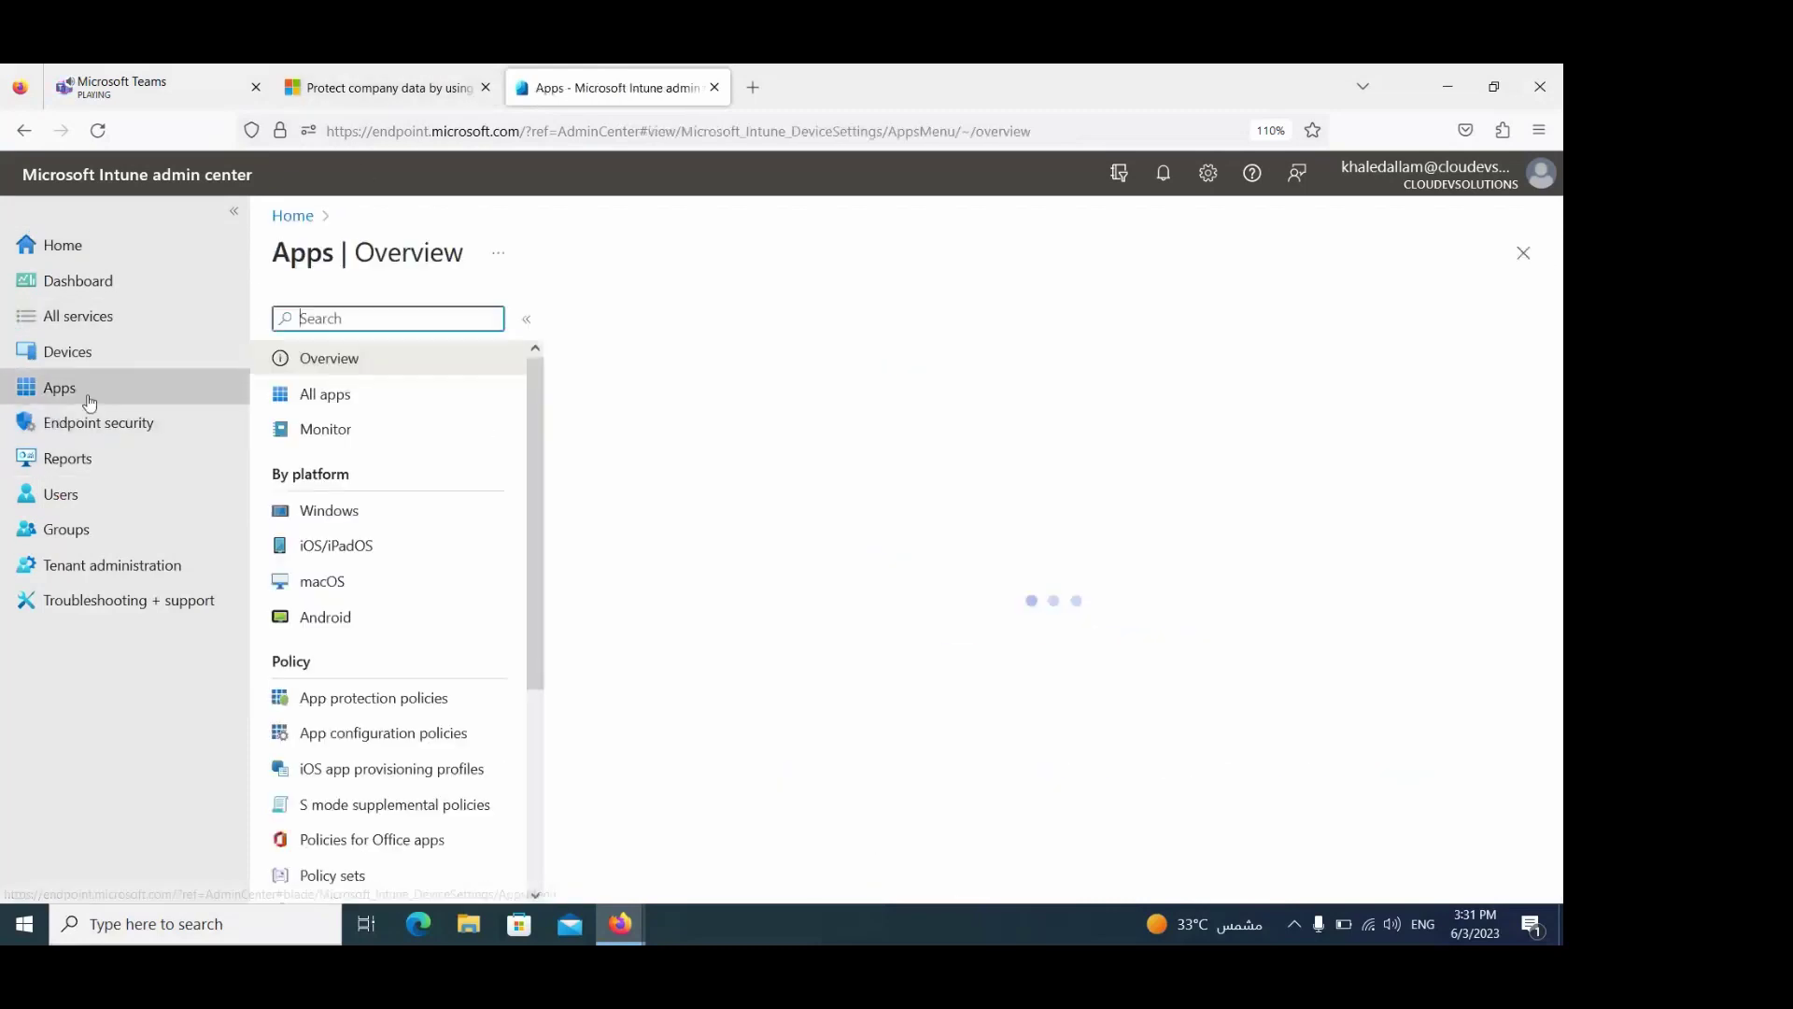
click(420, 703)
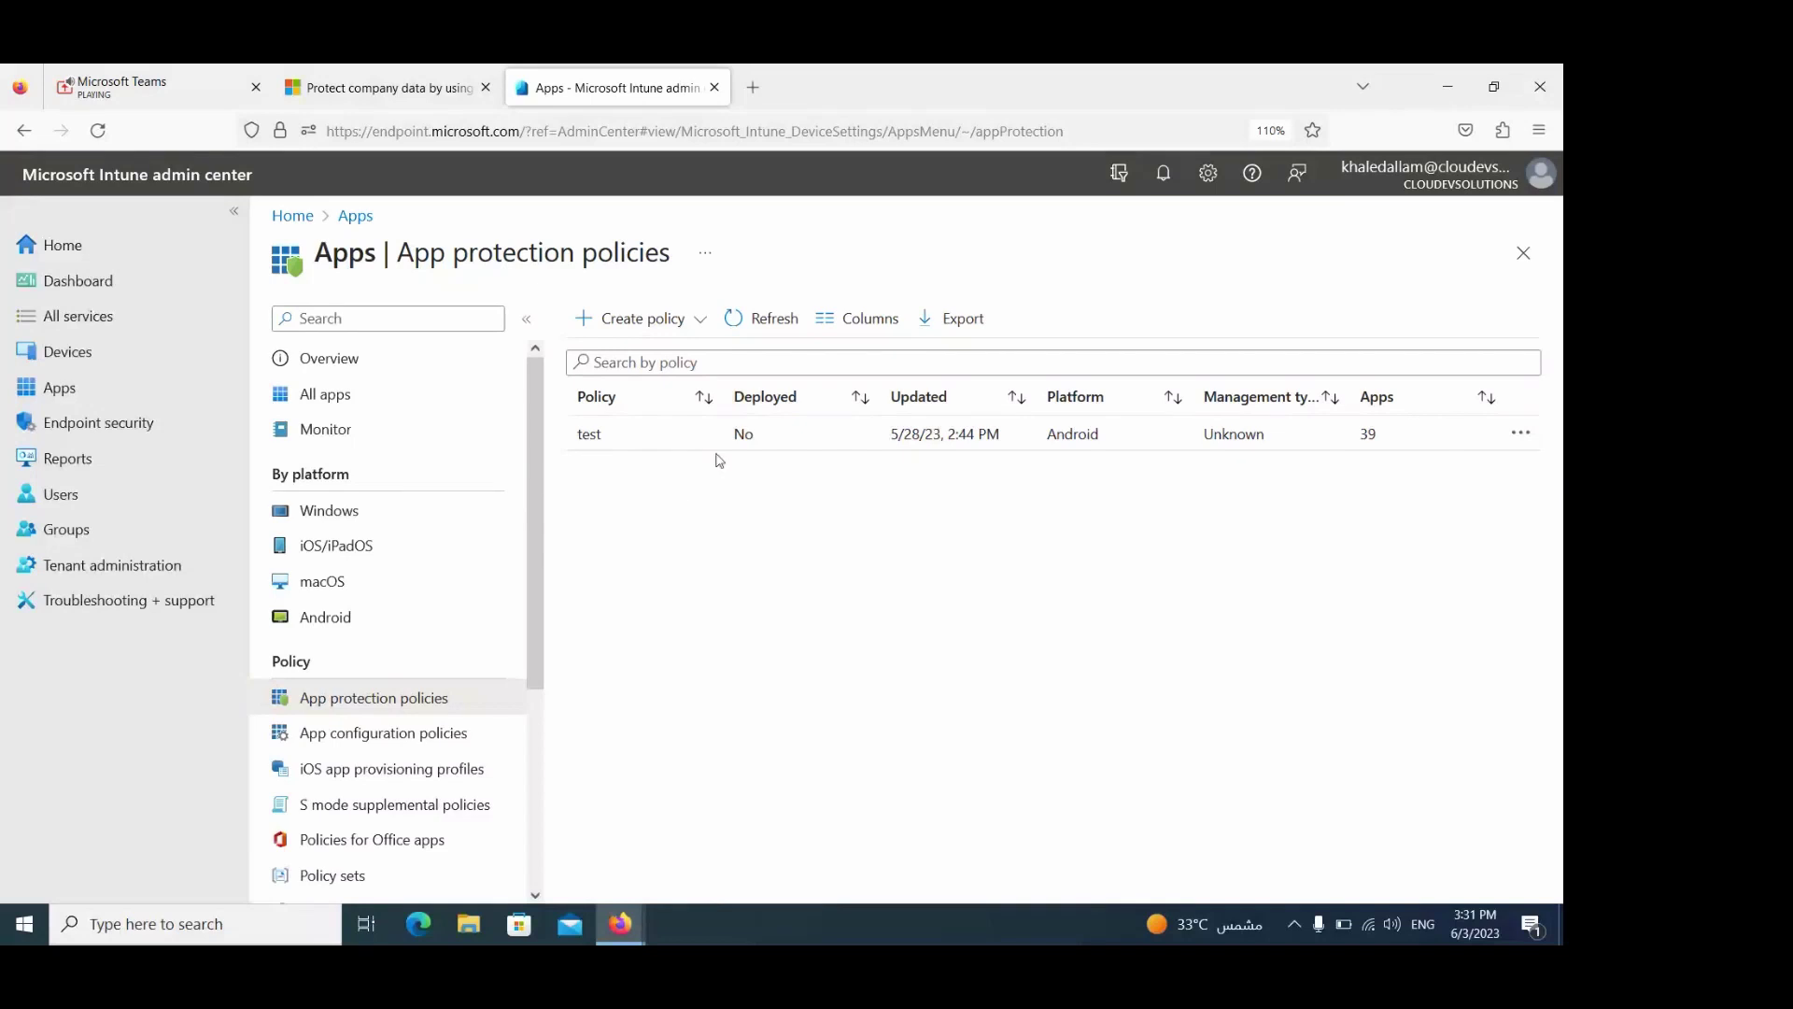
Step: Start a new Android app protection policy named "App Protection policy" and continue to the Apps stage
click(644, 320)
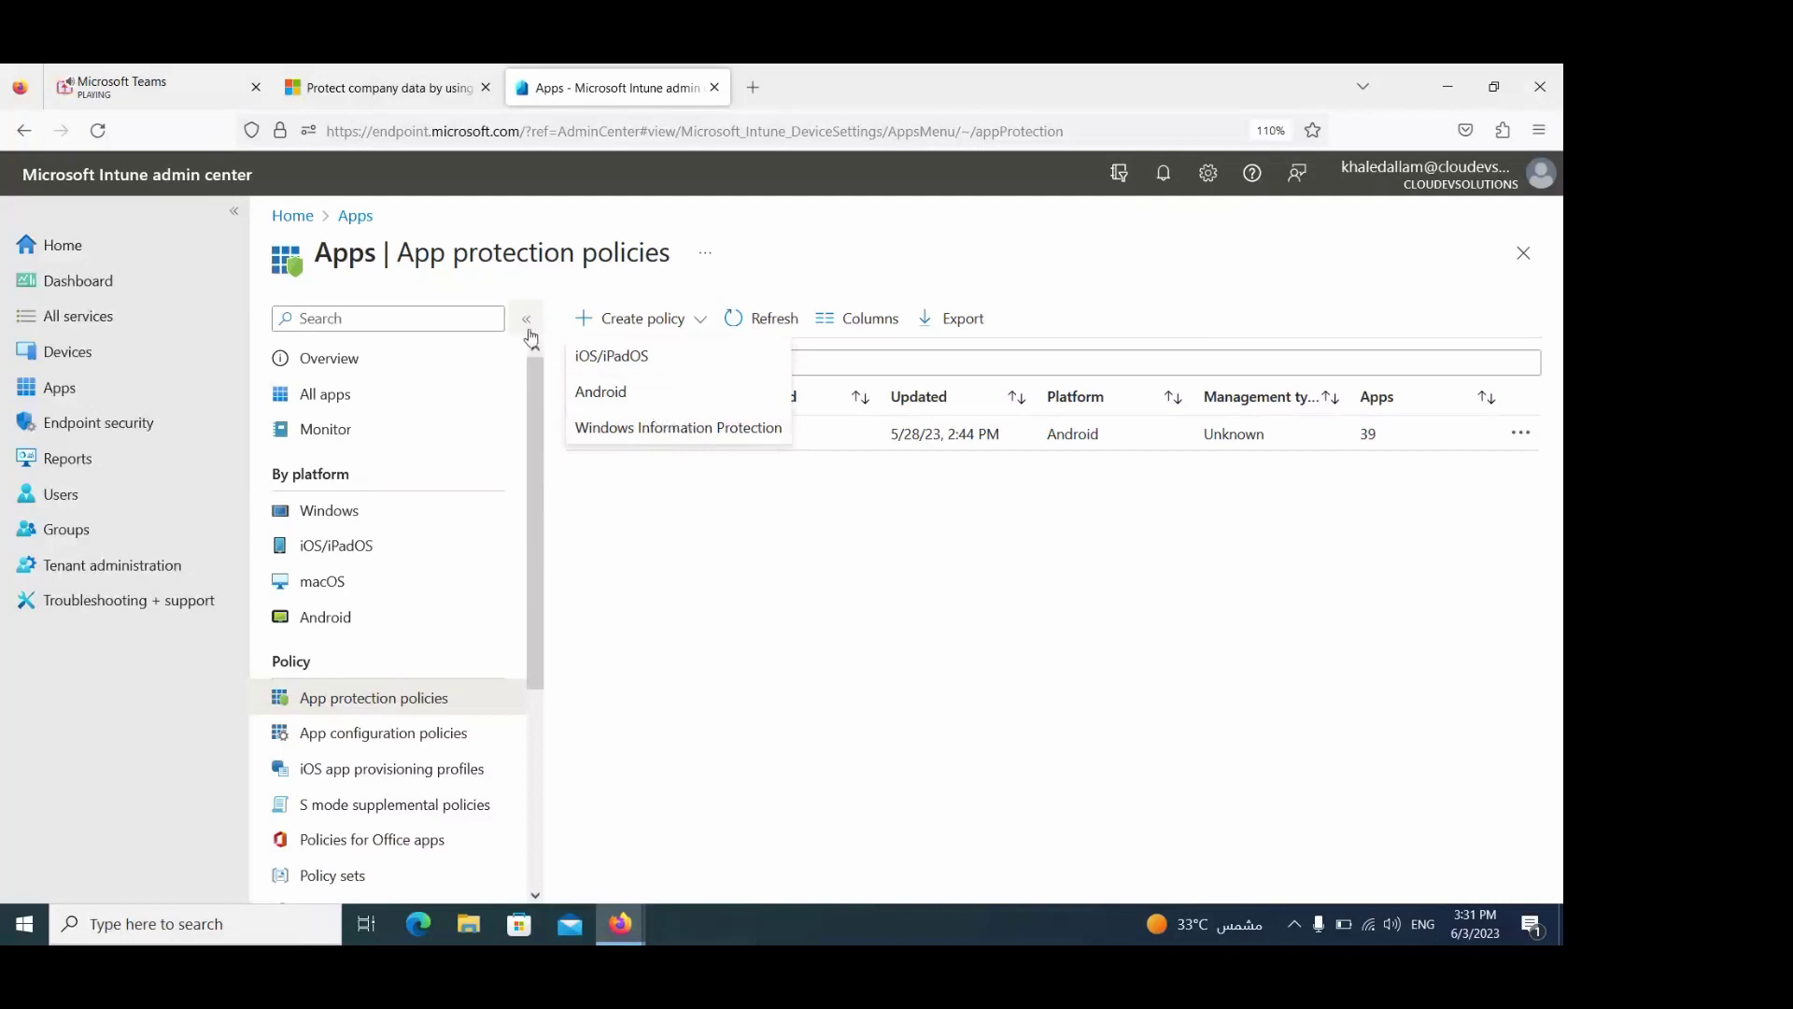
click(607, 394)
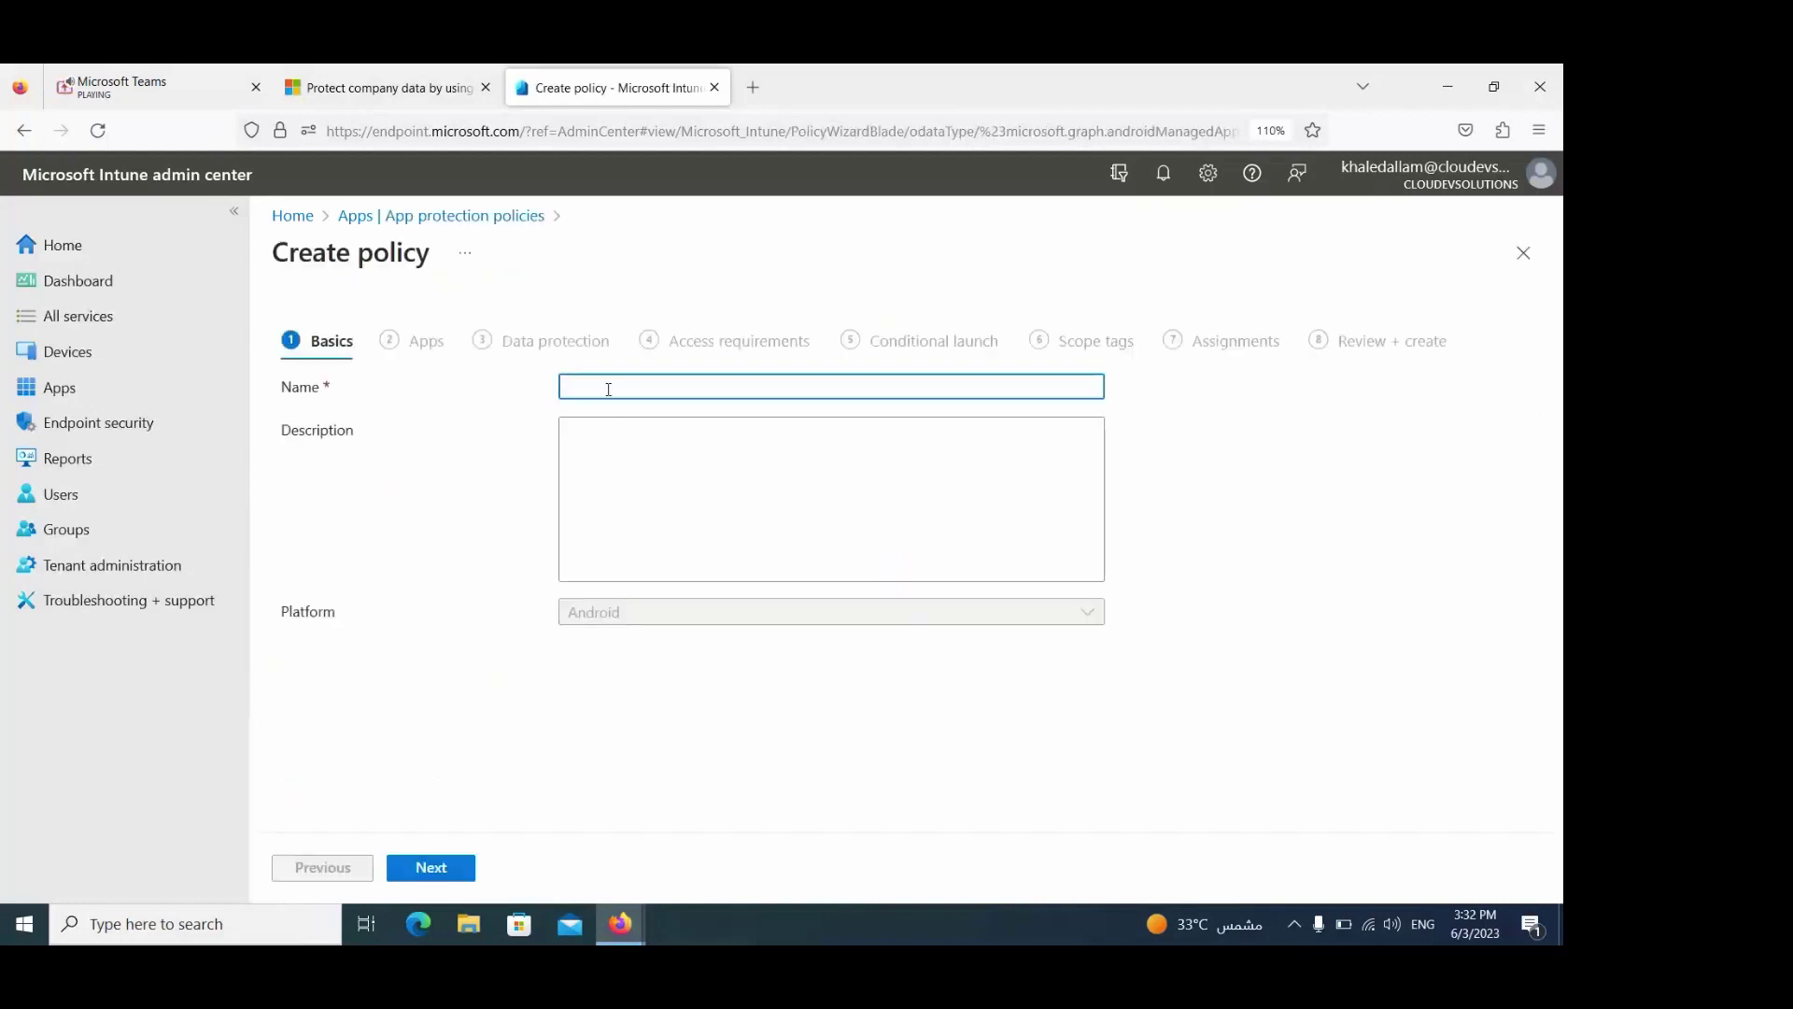
text(App Protection policy)
click(625, 439)
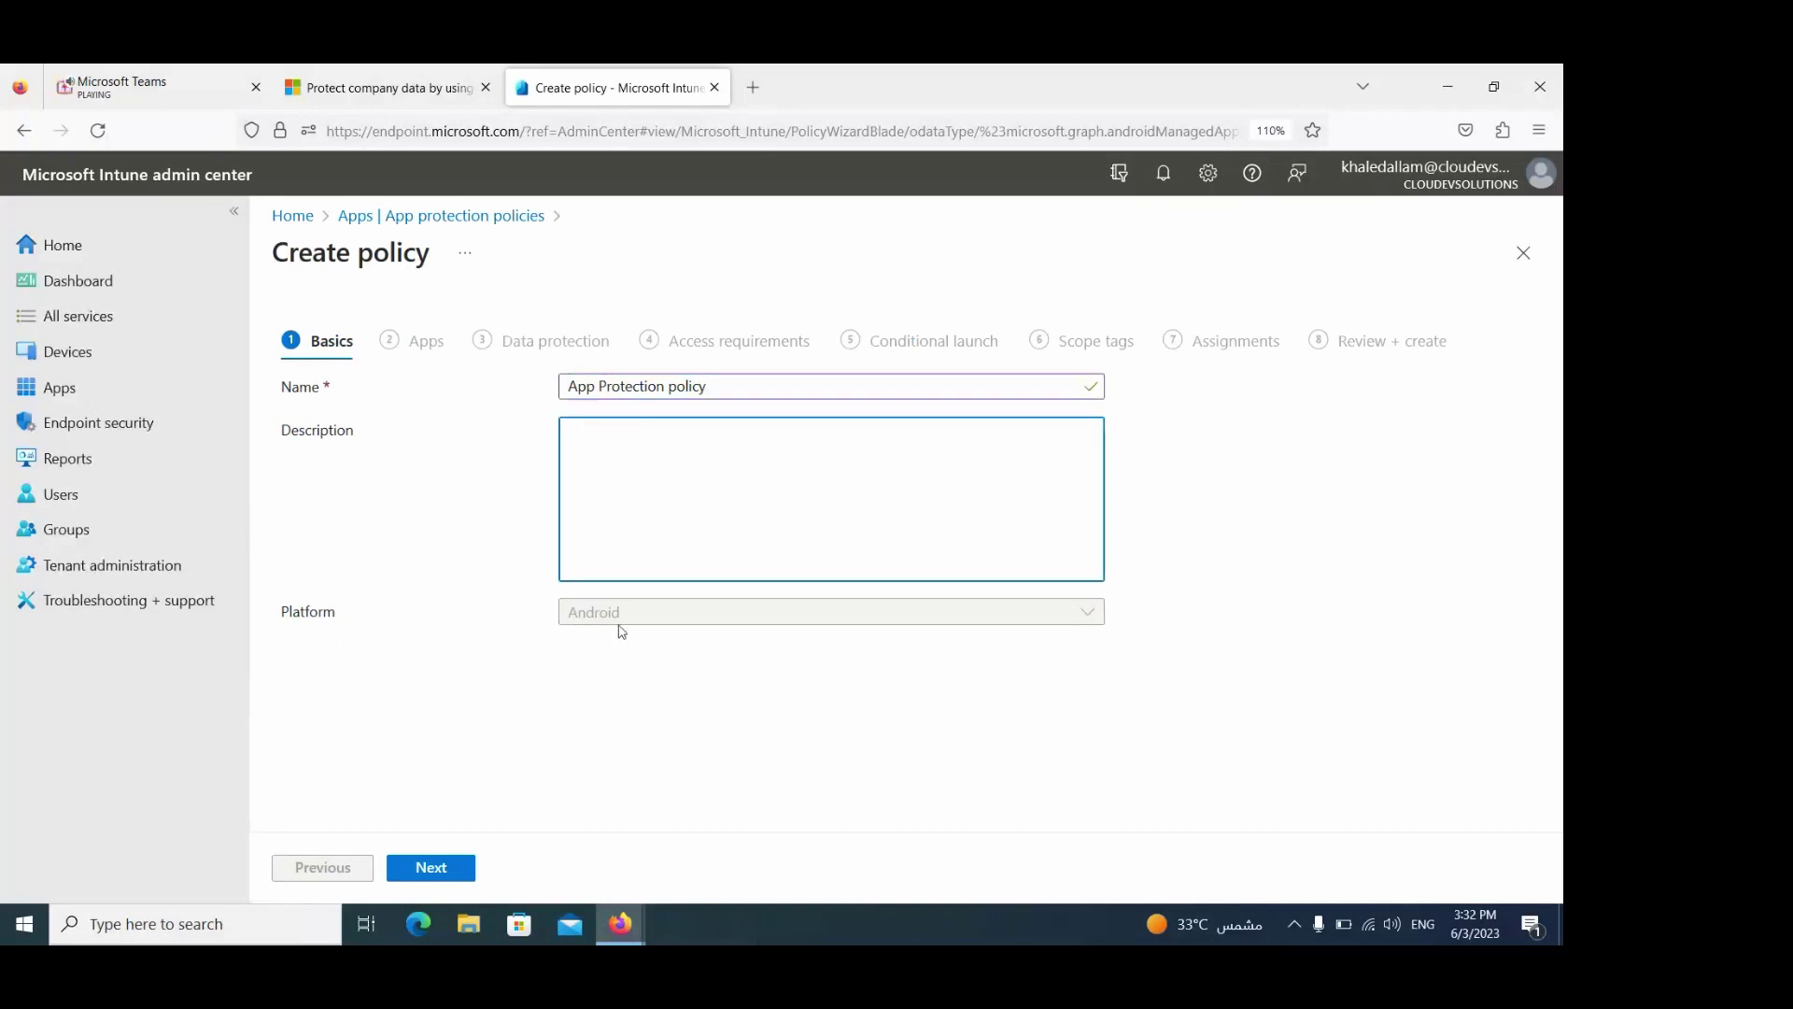
click(453, 869)
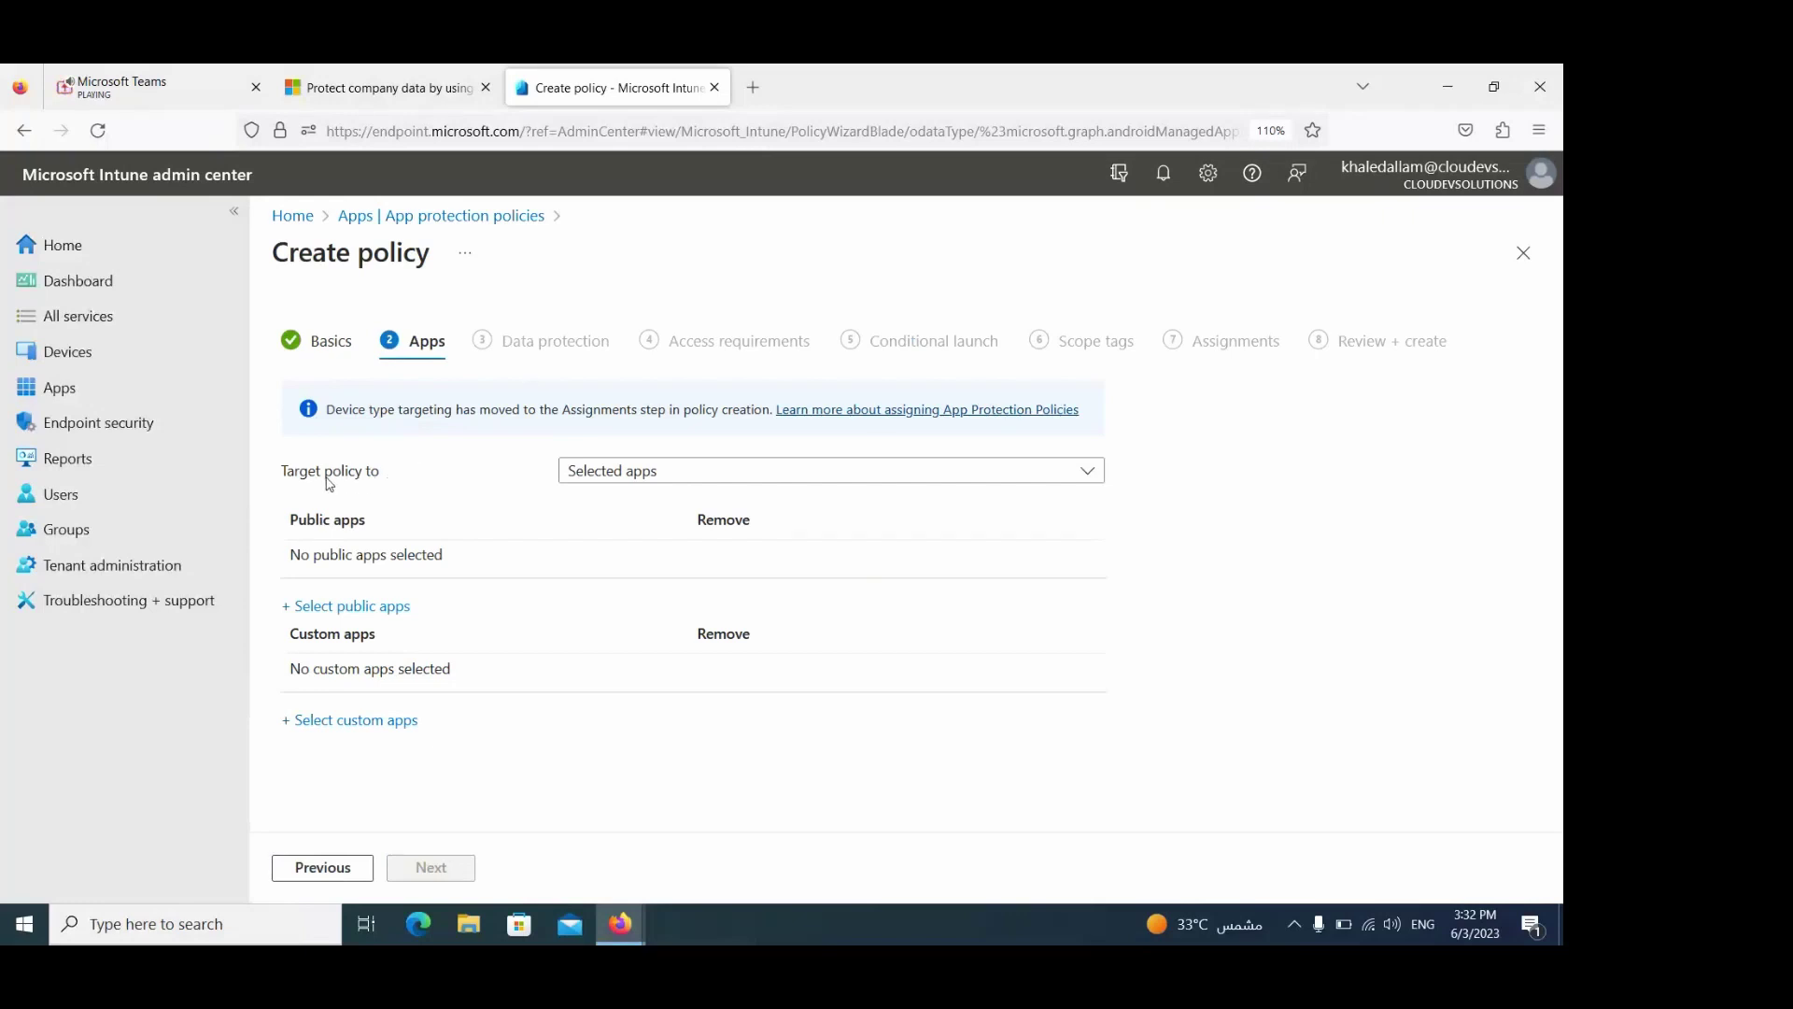
Step: Target the policy to All Microsoft Apps and continue to the Data protection stage
click(716, 484)
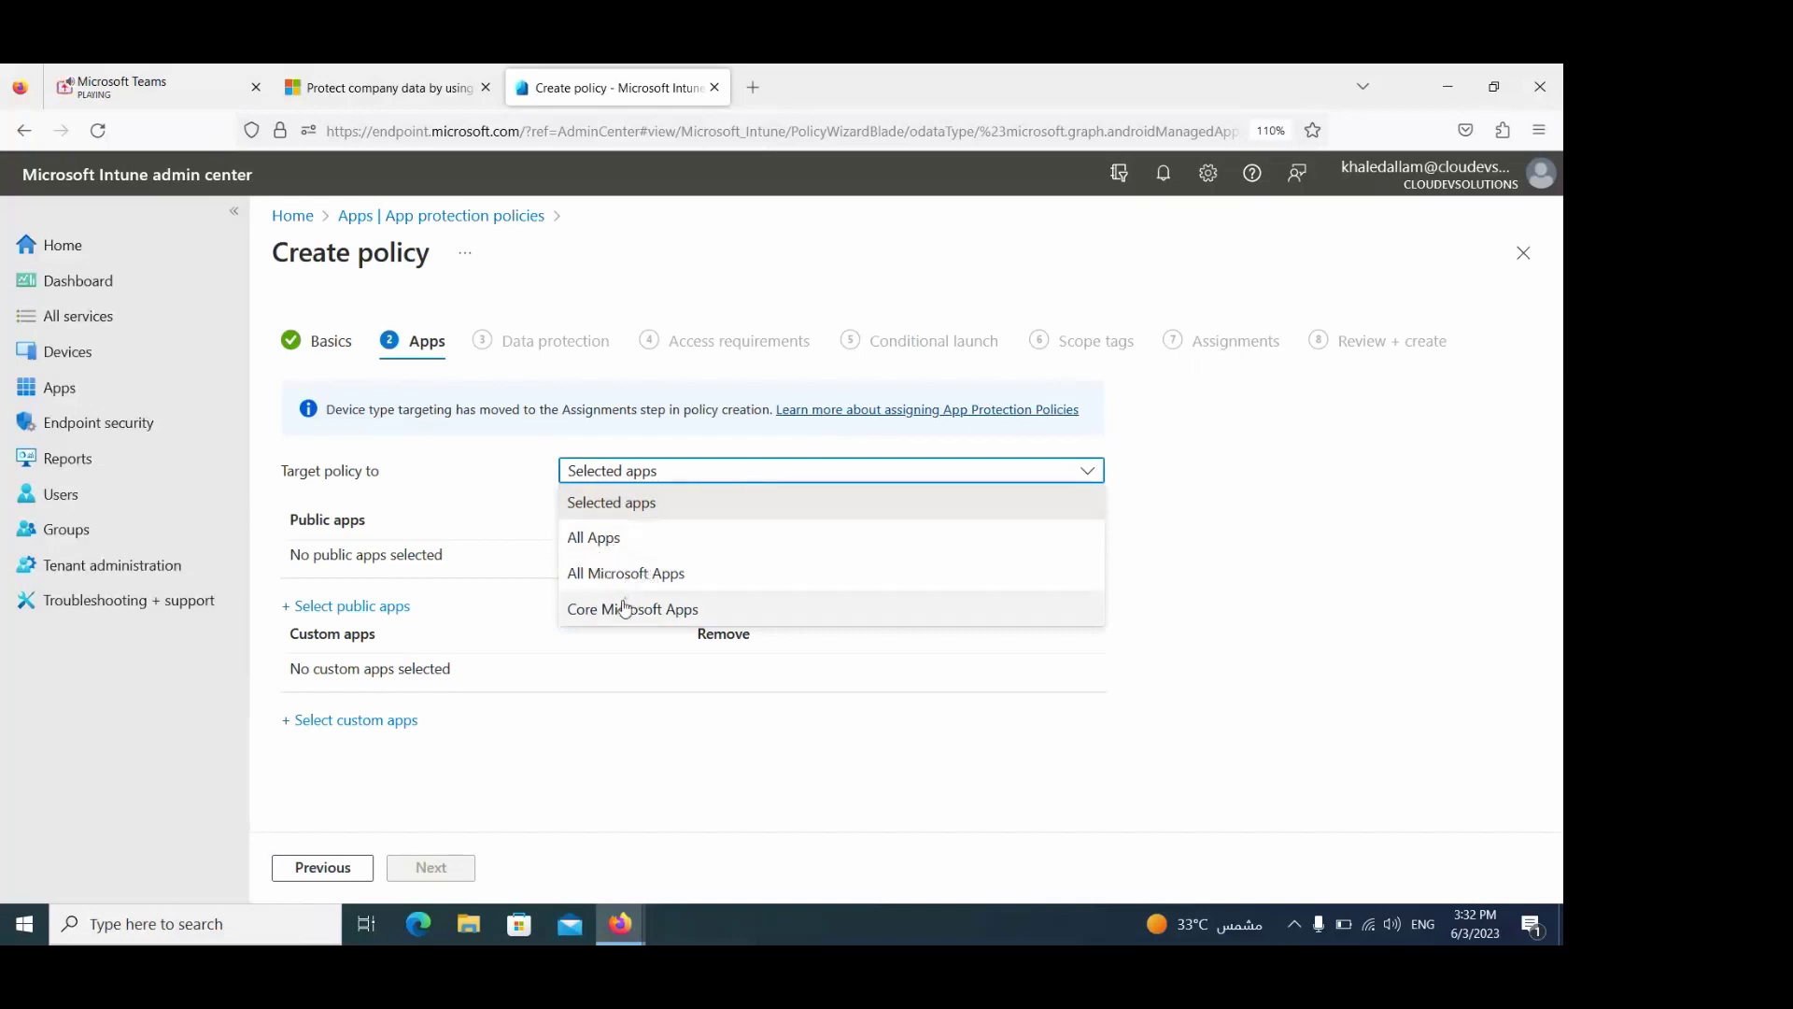
click(615, 504)
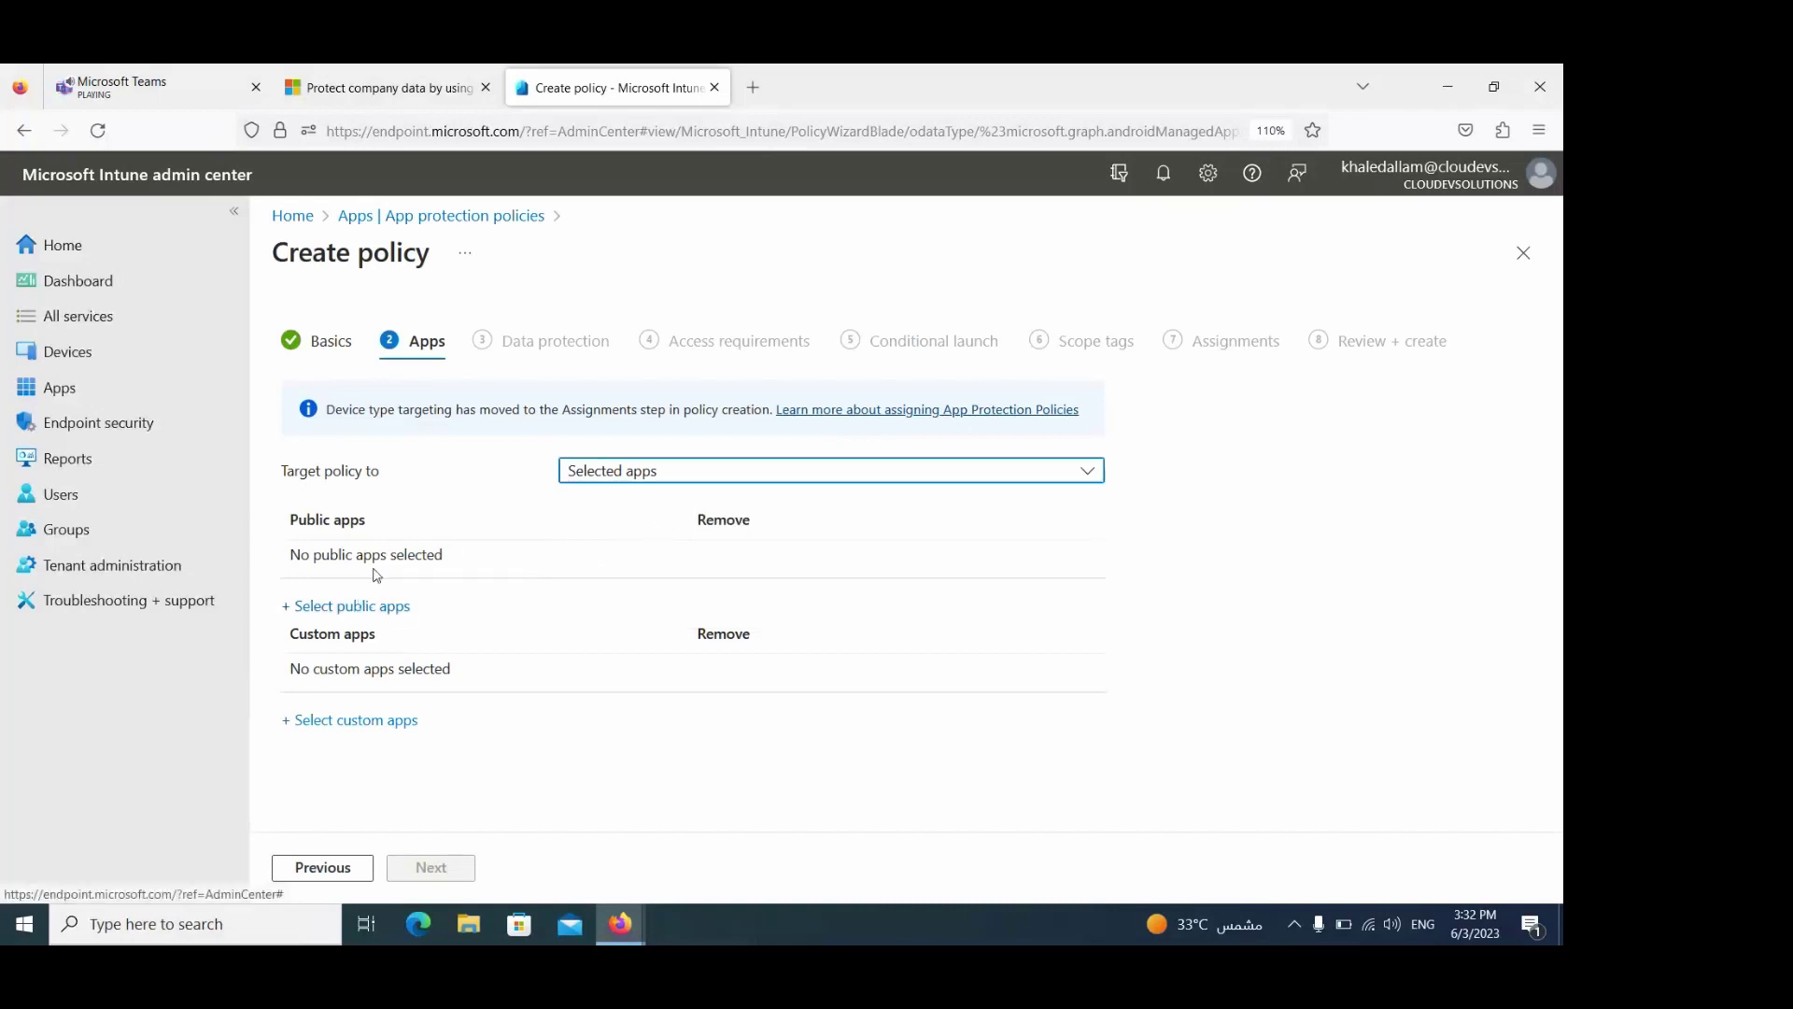
click(662, 472)
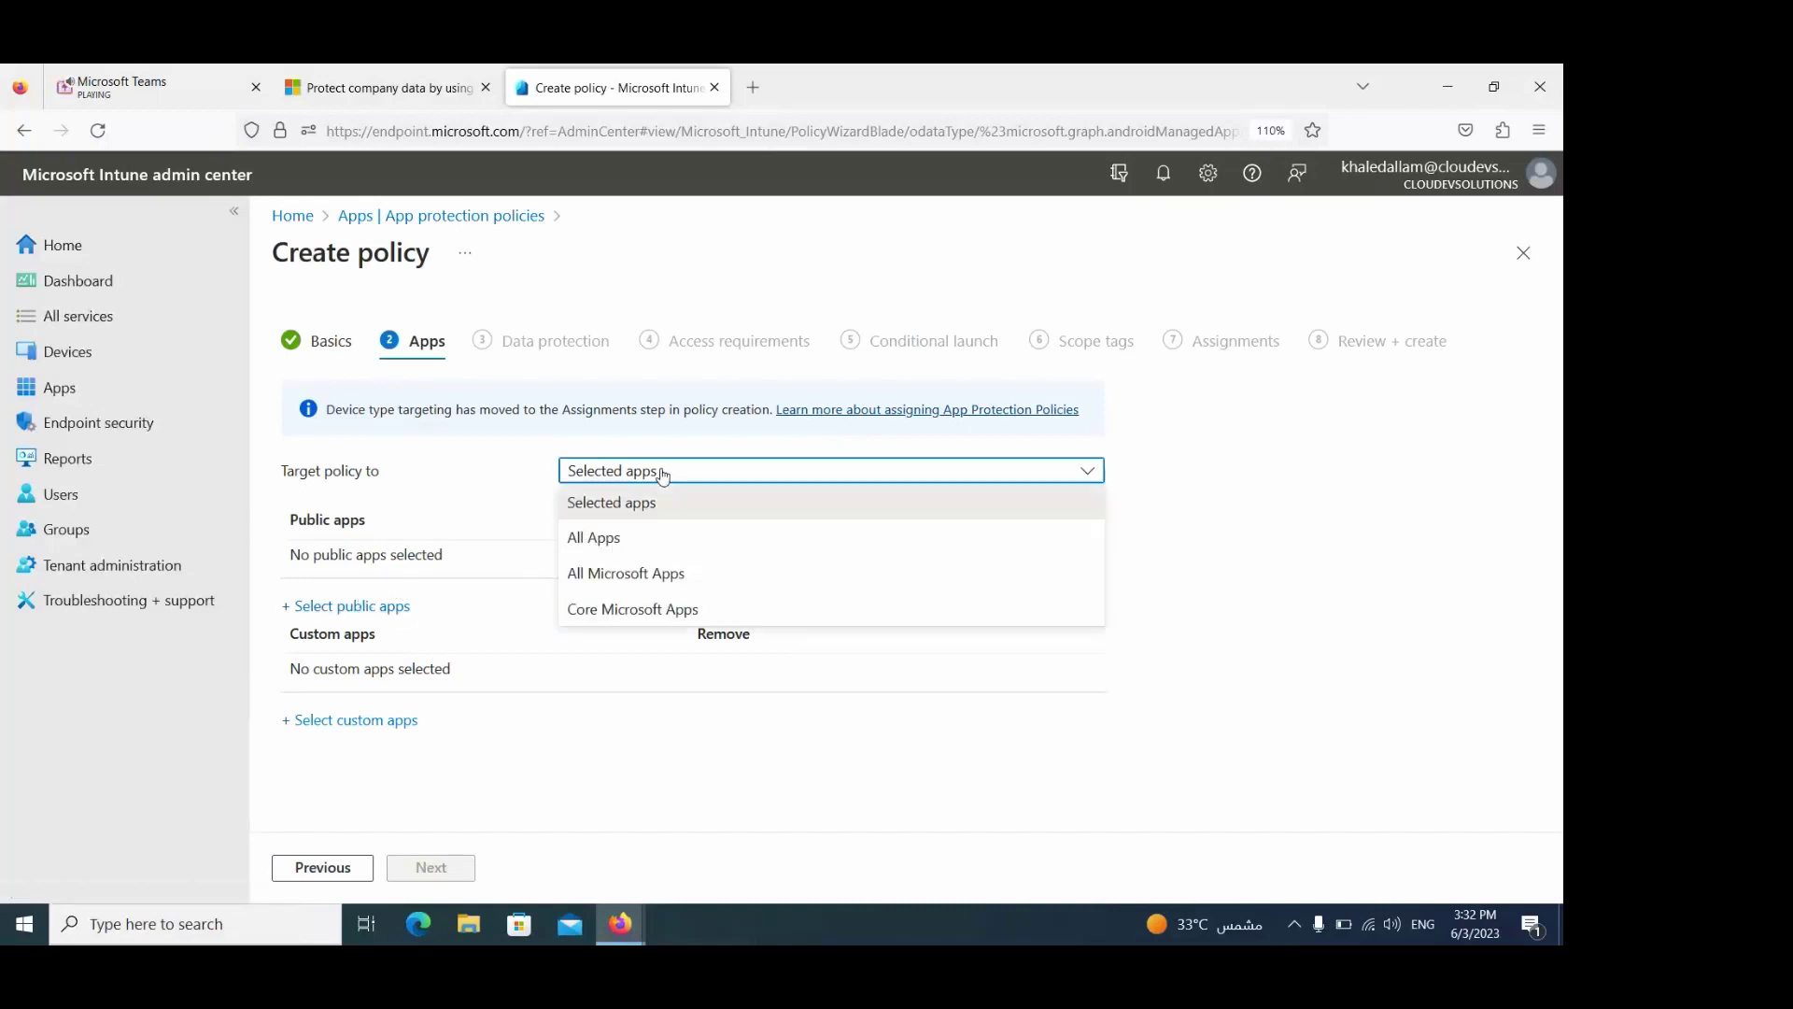
click(627, 575)
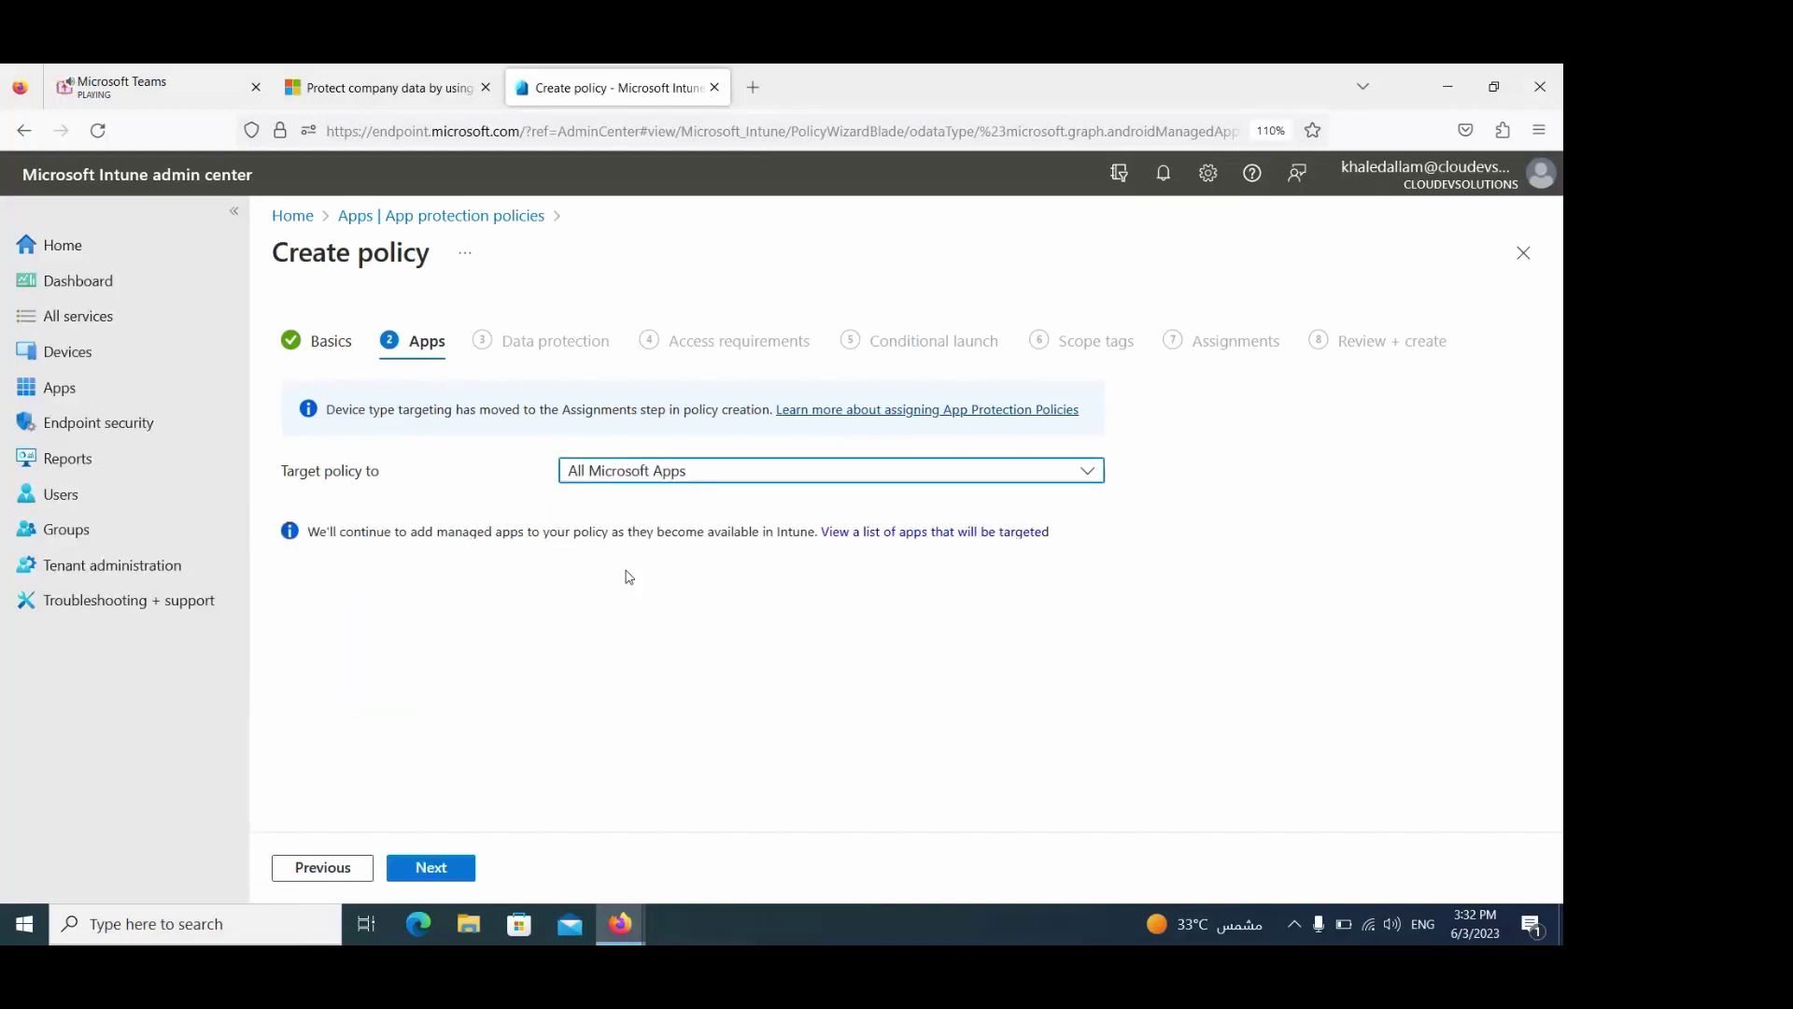
click(426, 869)
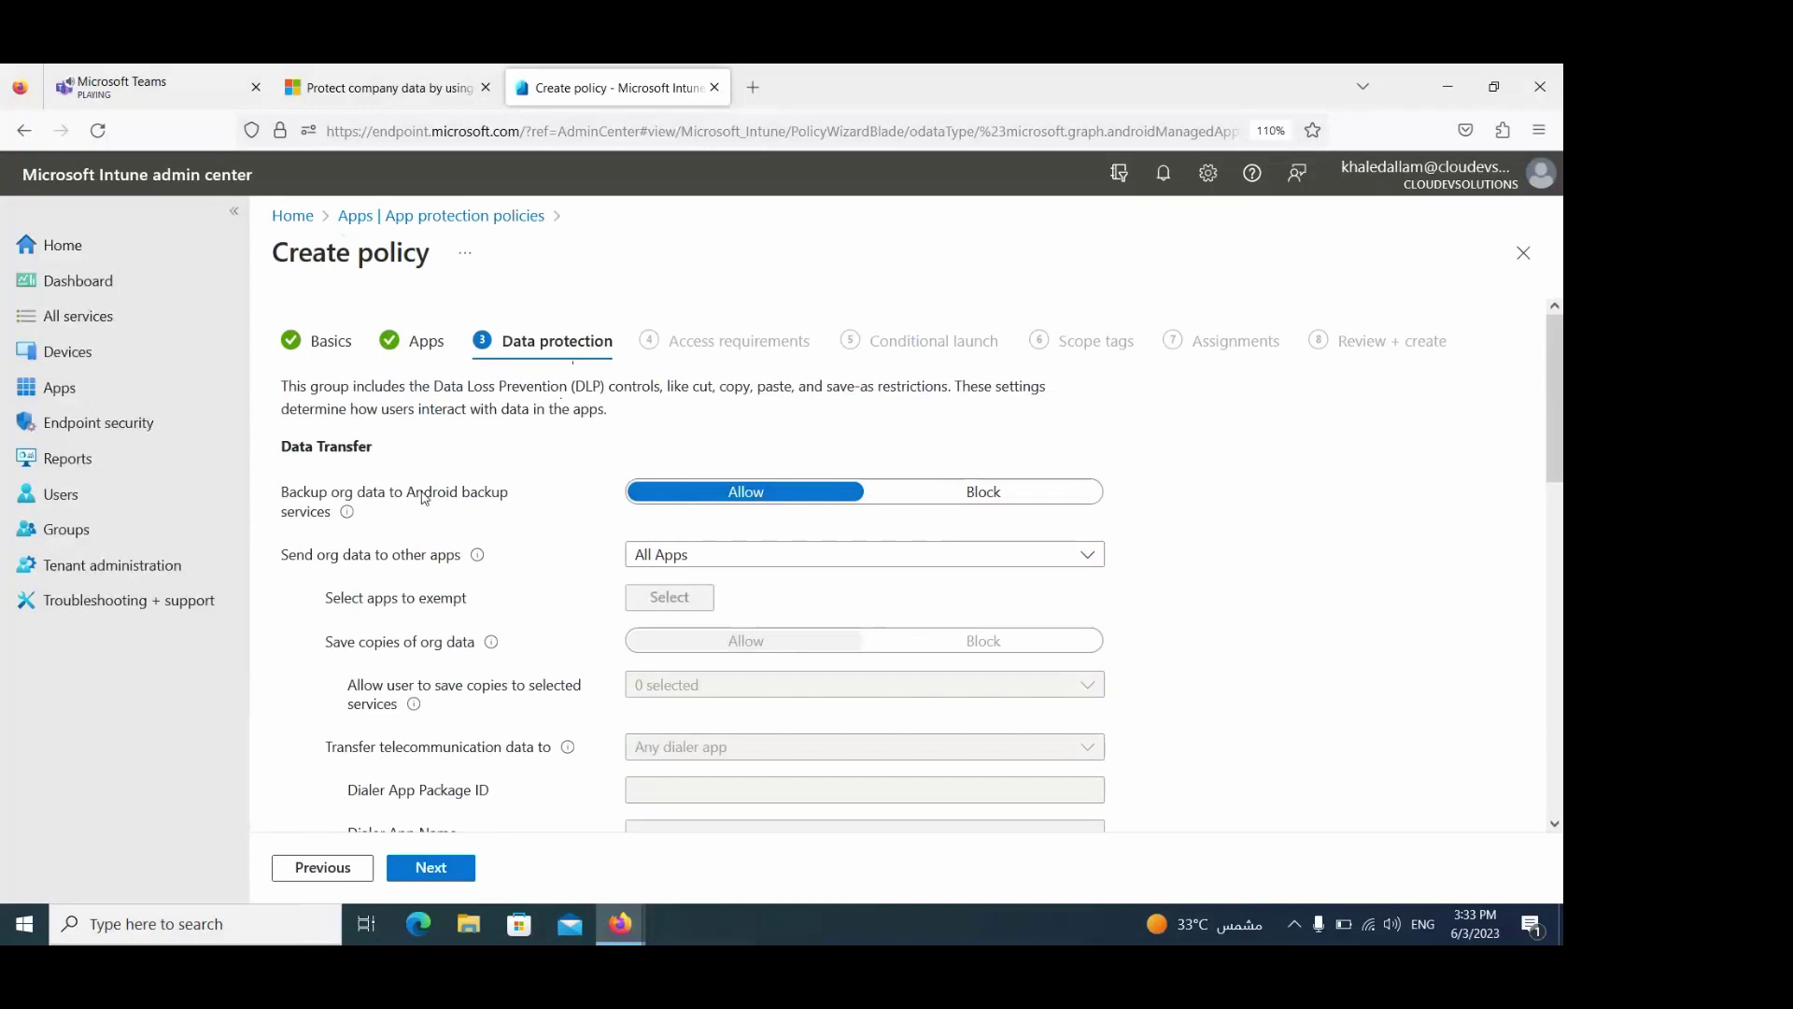
Step: Block backup of org data to Android backup services and allow sending org data only to policy managed apps
click(999, 493)
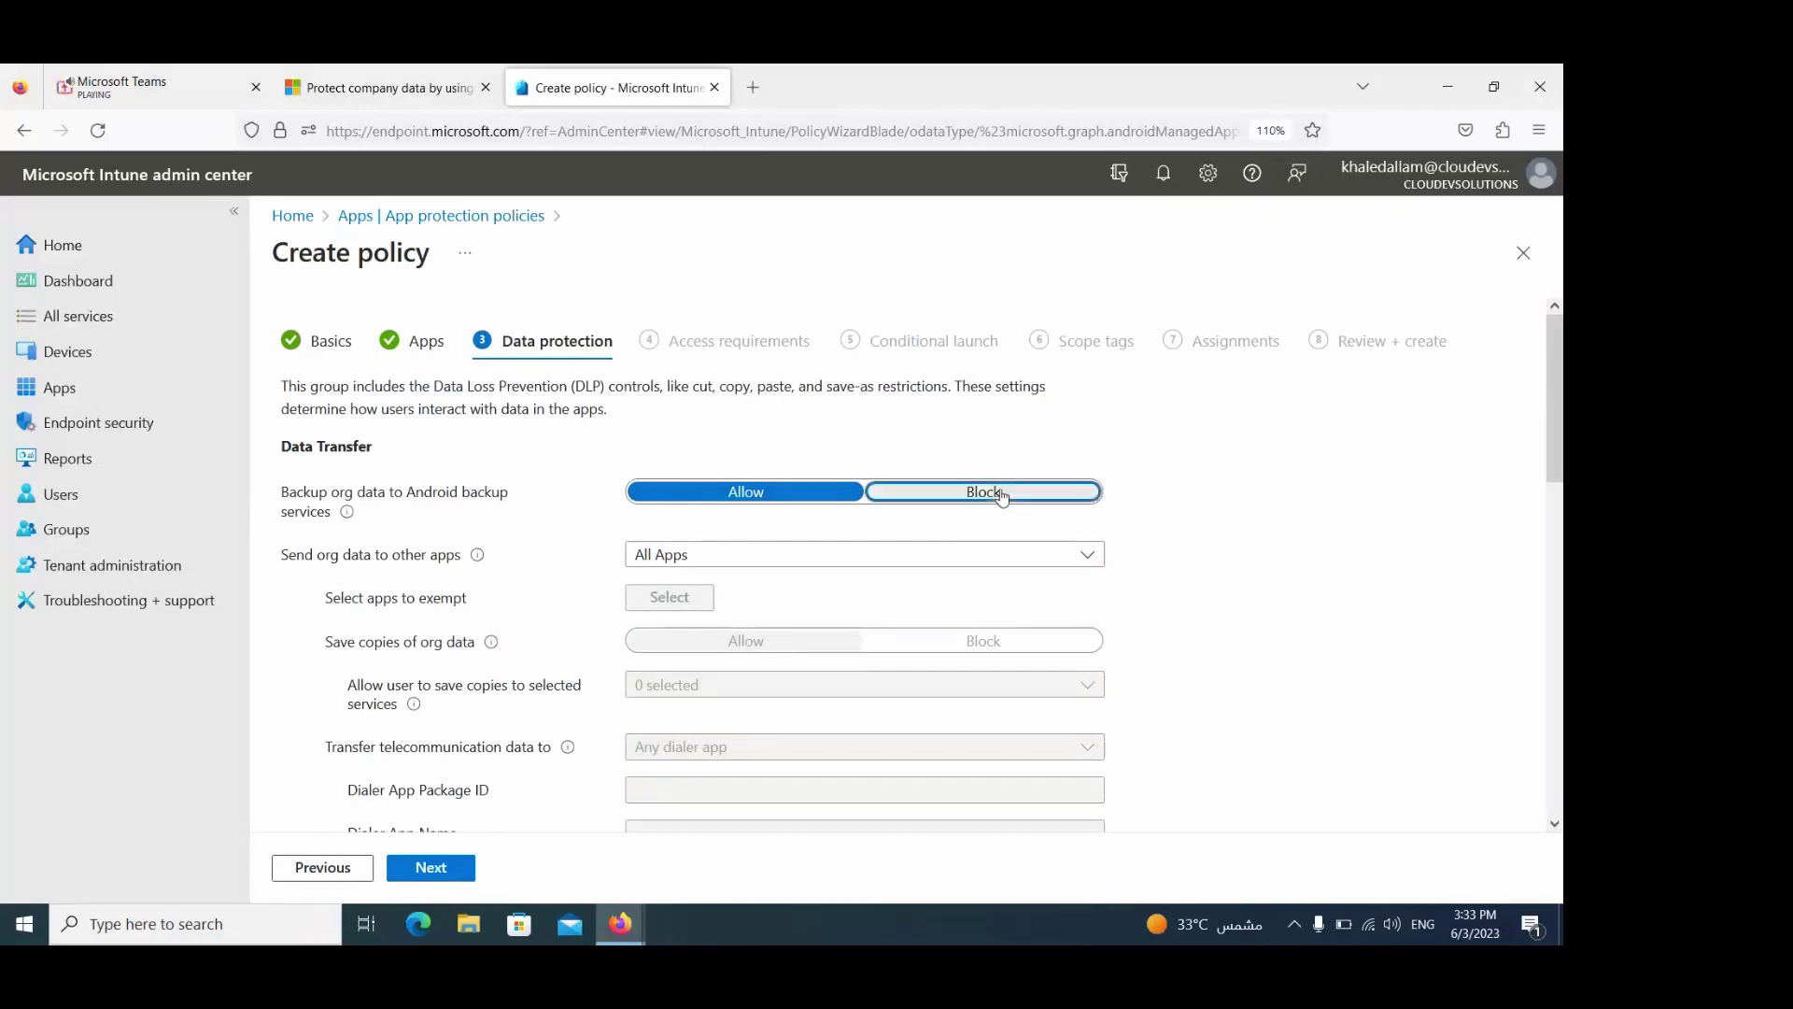
click(716, 569)
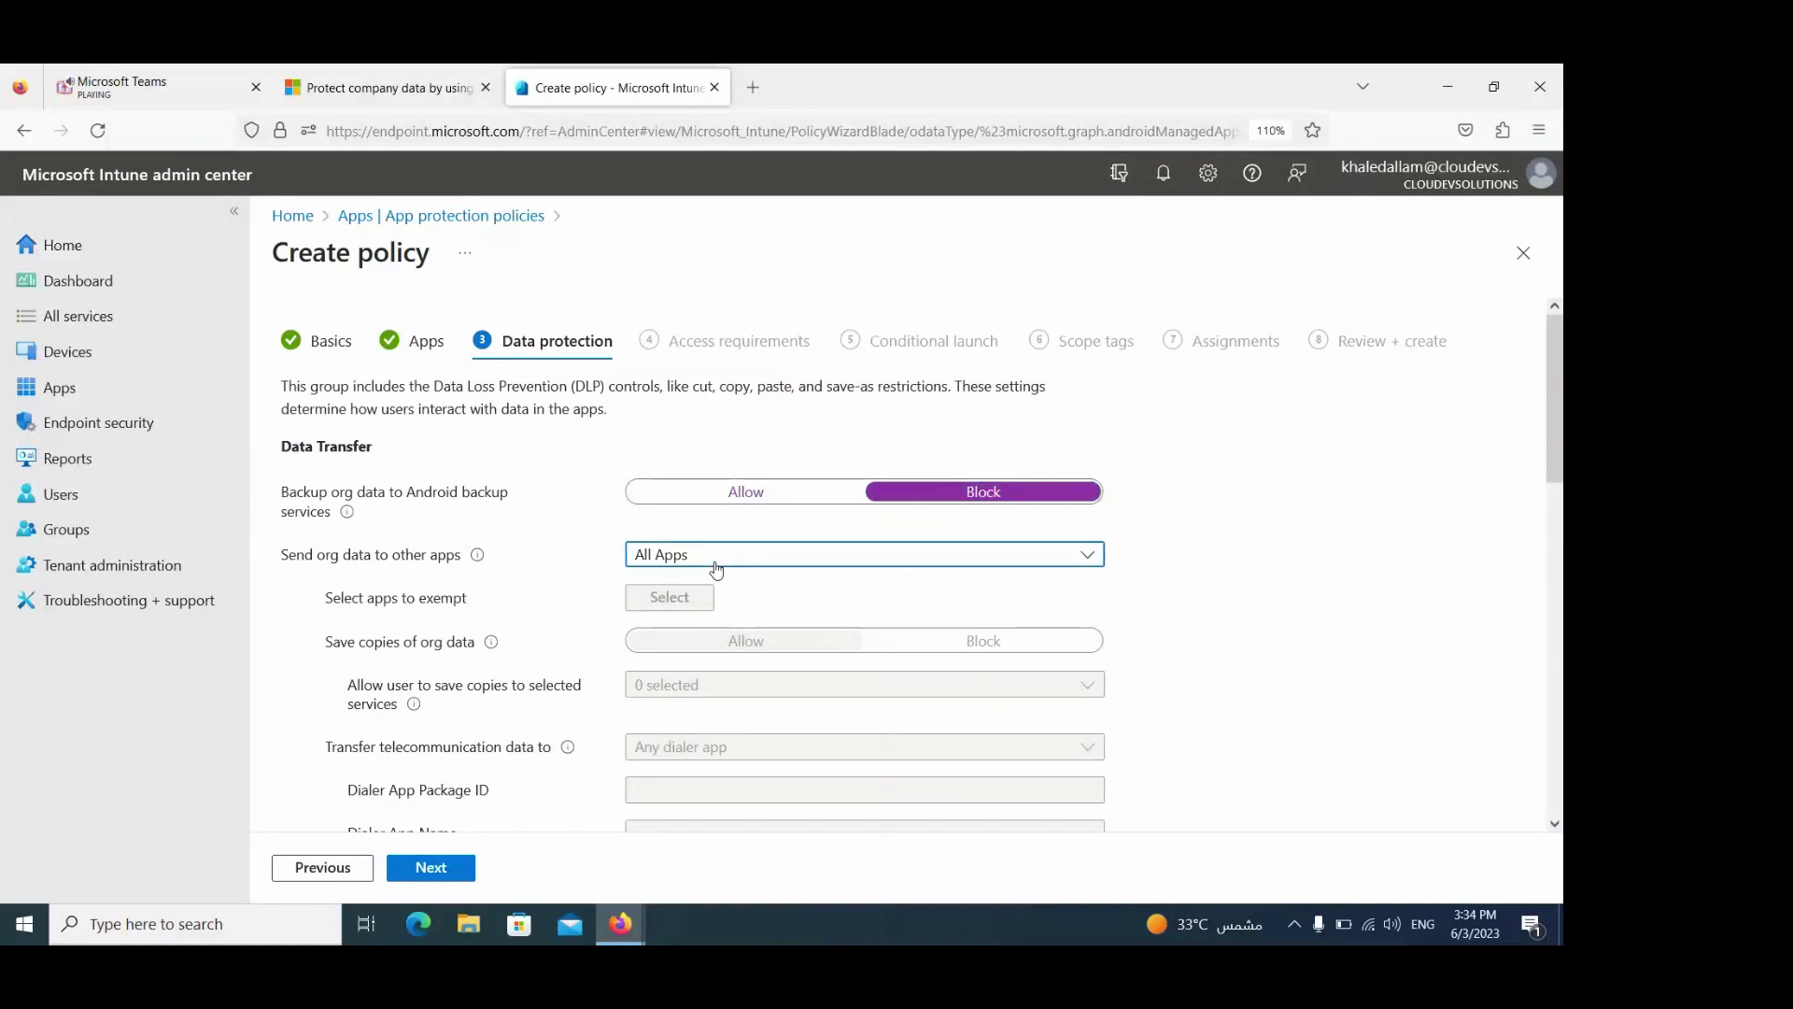
mouse_move(477, 555)
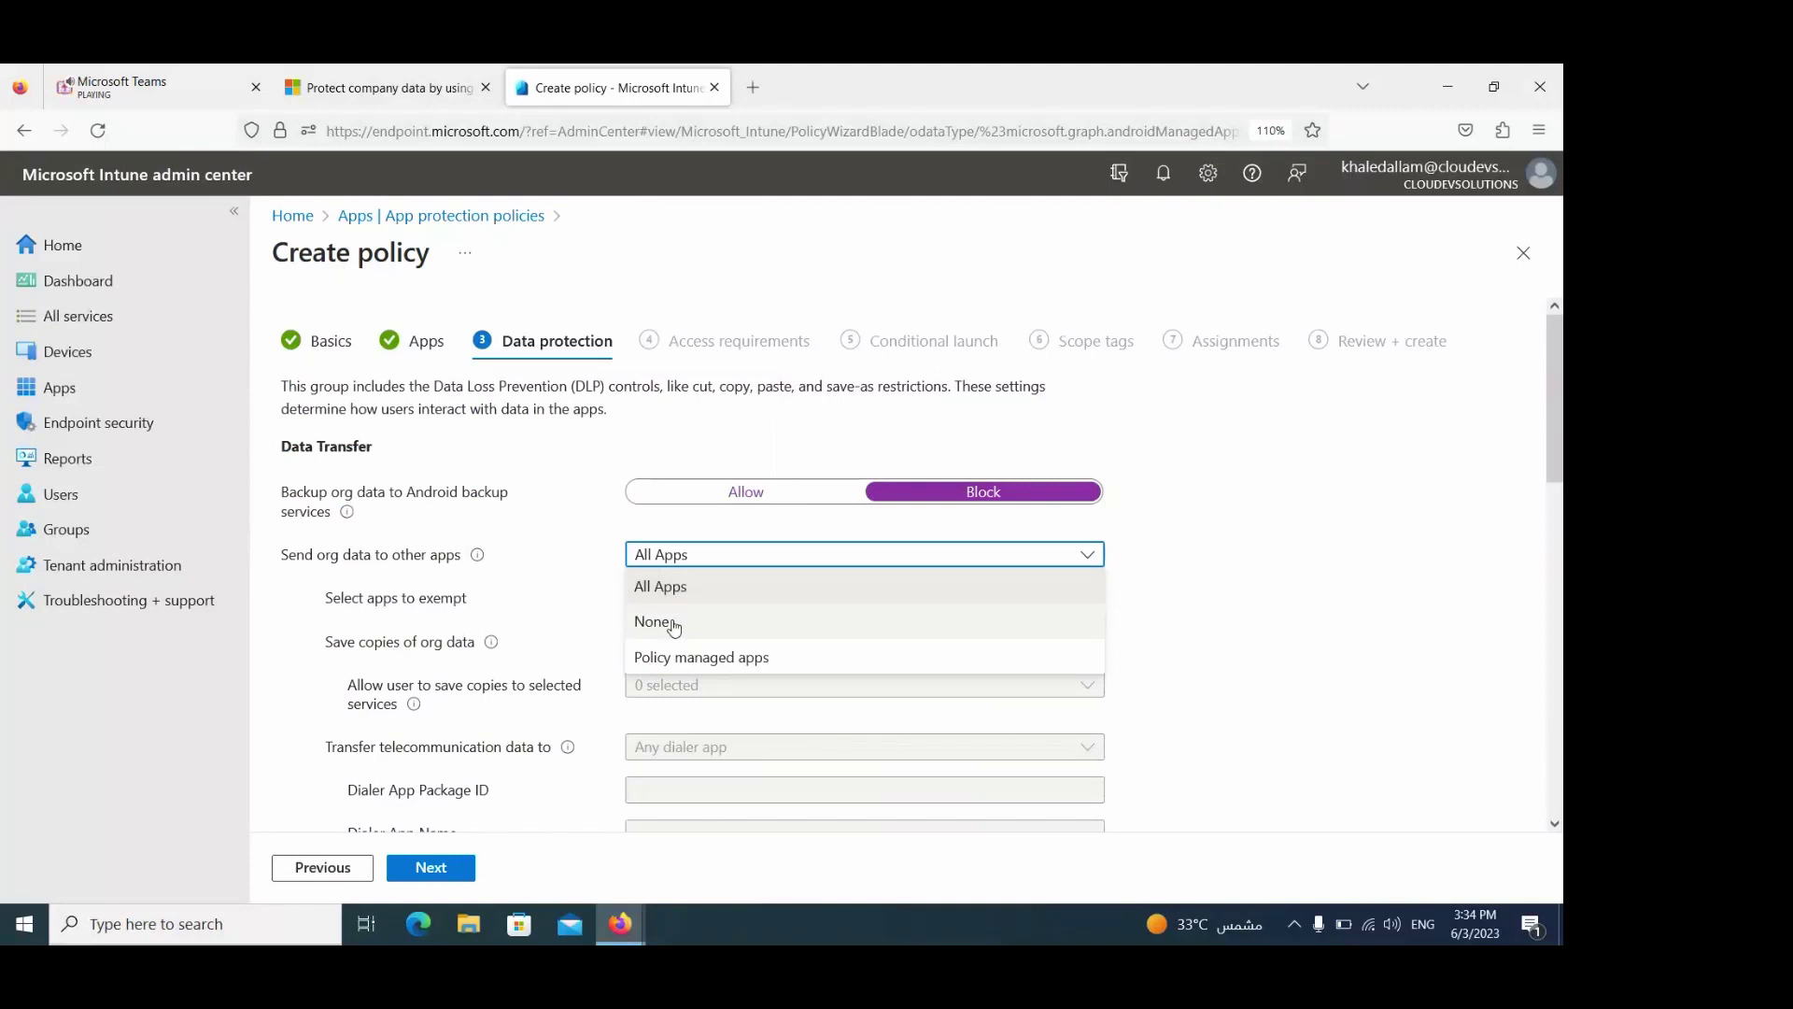
click(761, 660)
click(684, 600)
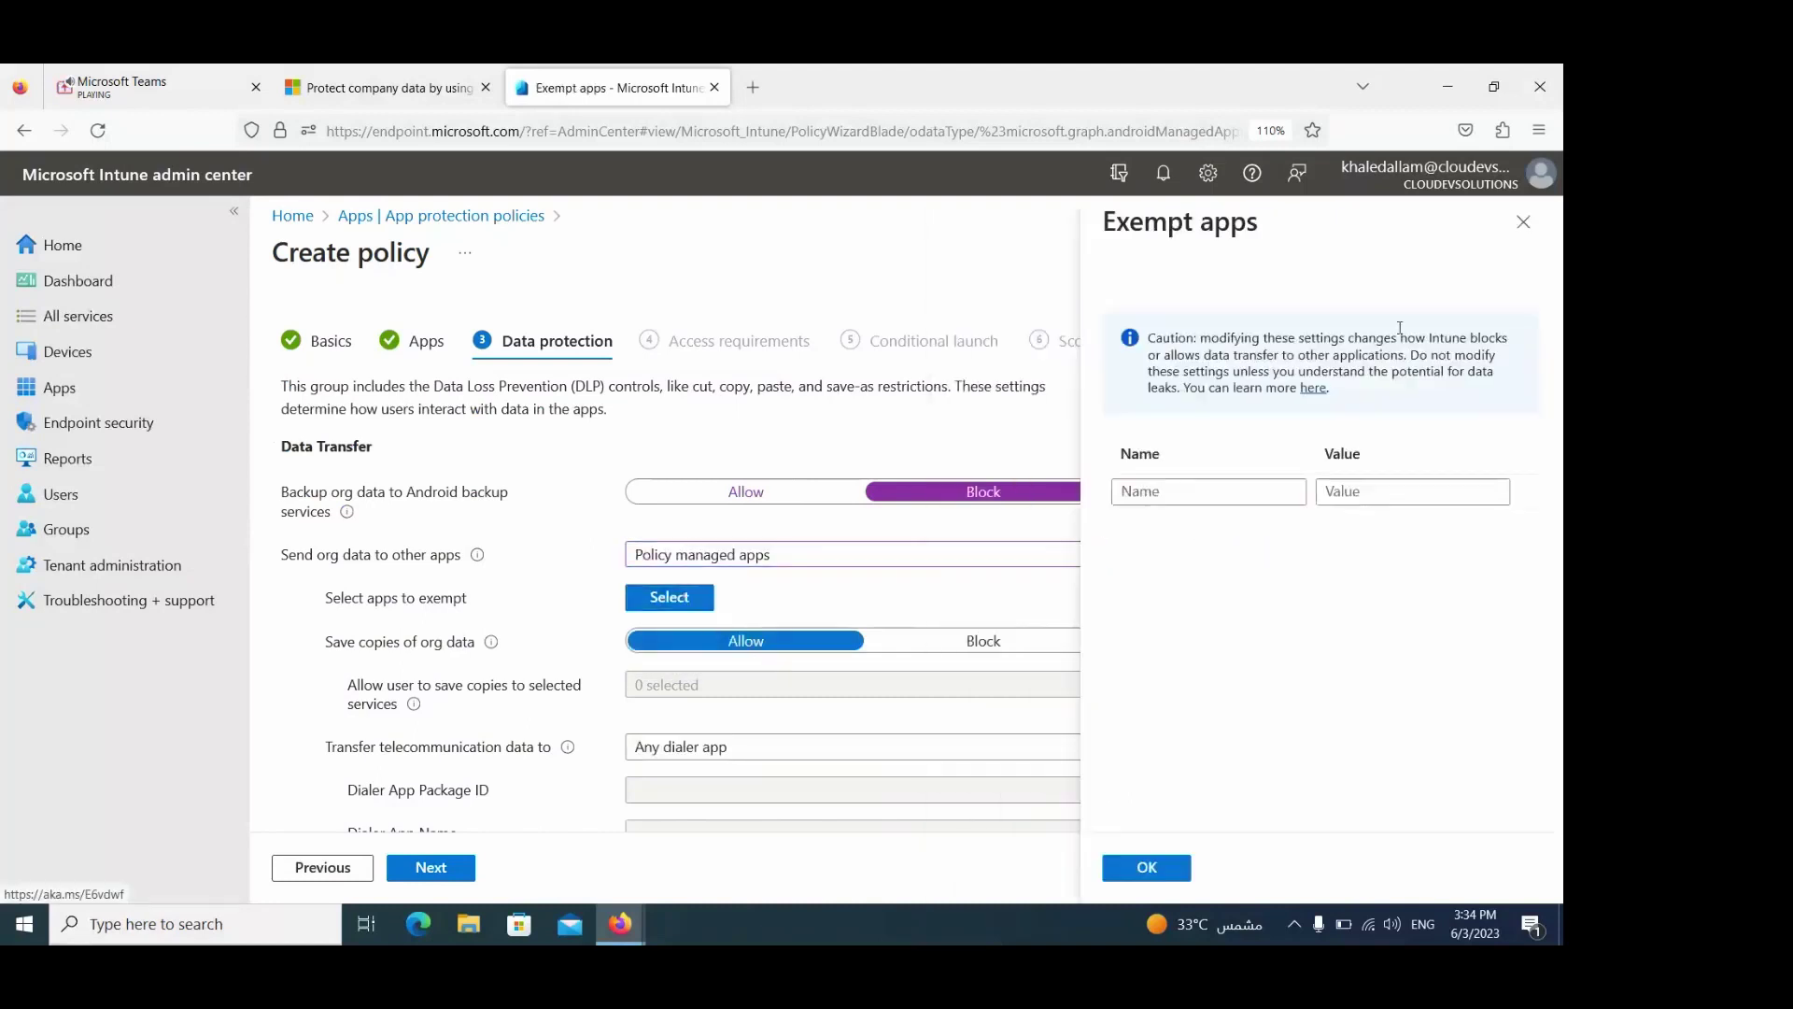
click(1523, 222)
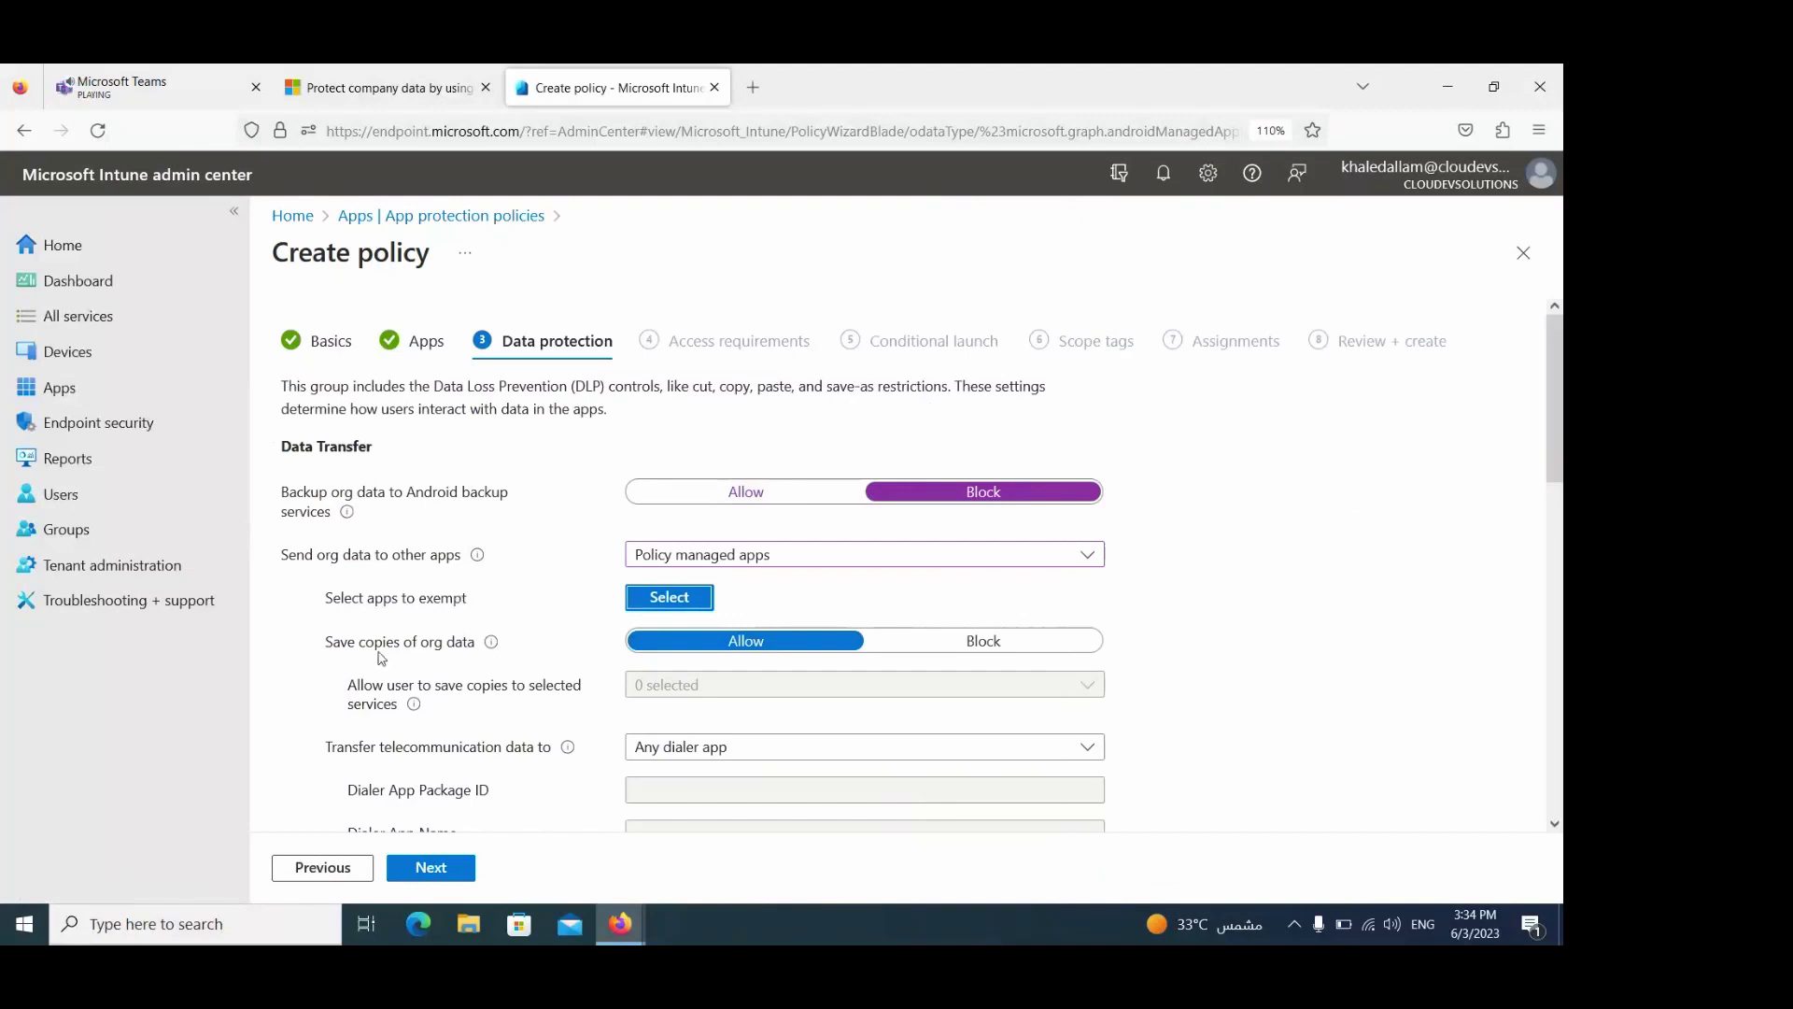
Step: Block saving copies of org data, allowing users to save copies only to OneDrive for Business
mouse_move(490, 652)
click(987, 656)
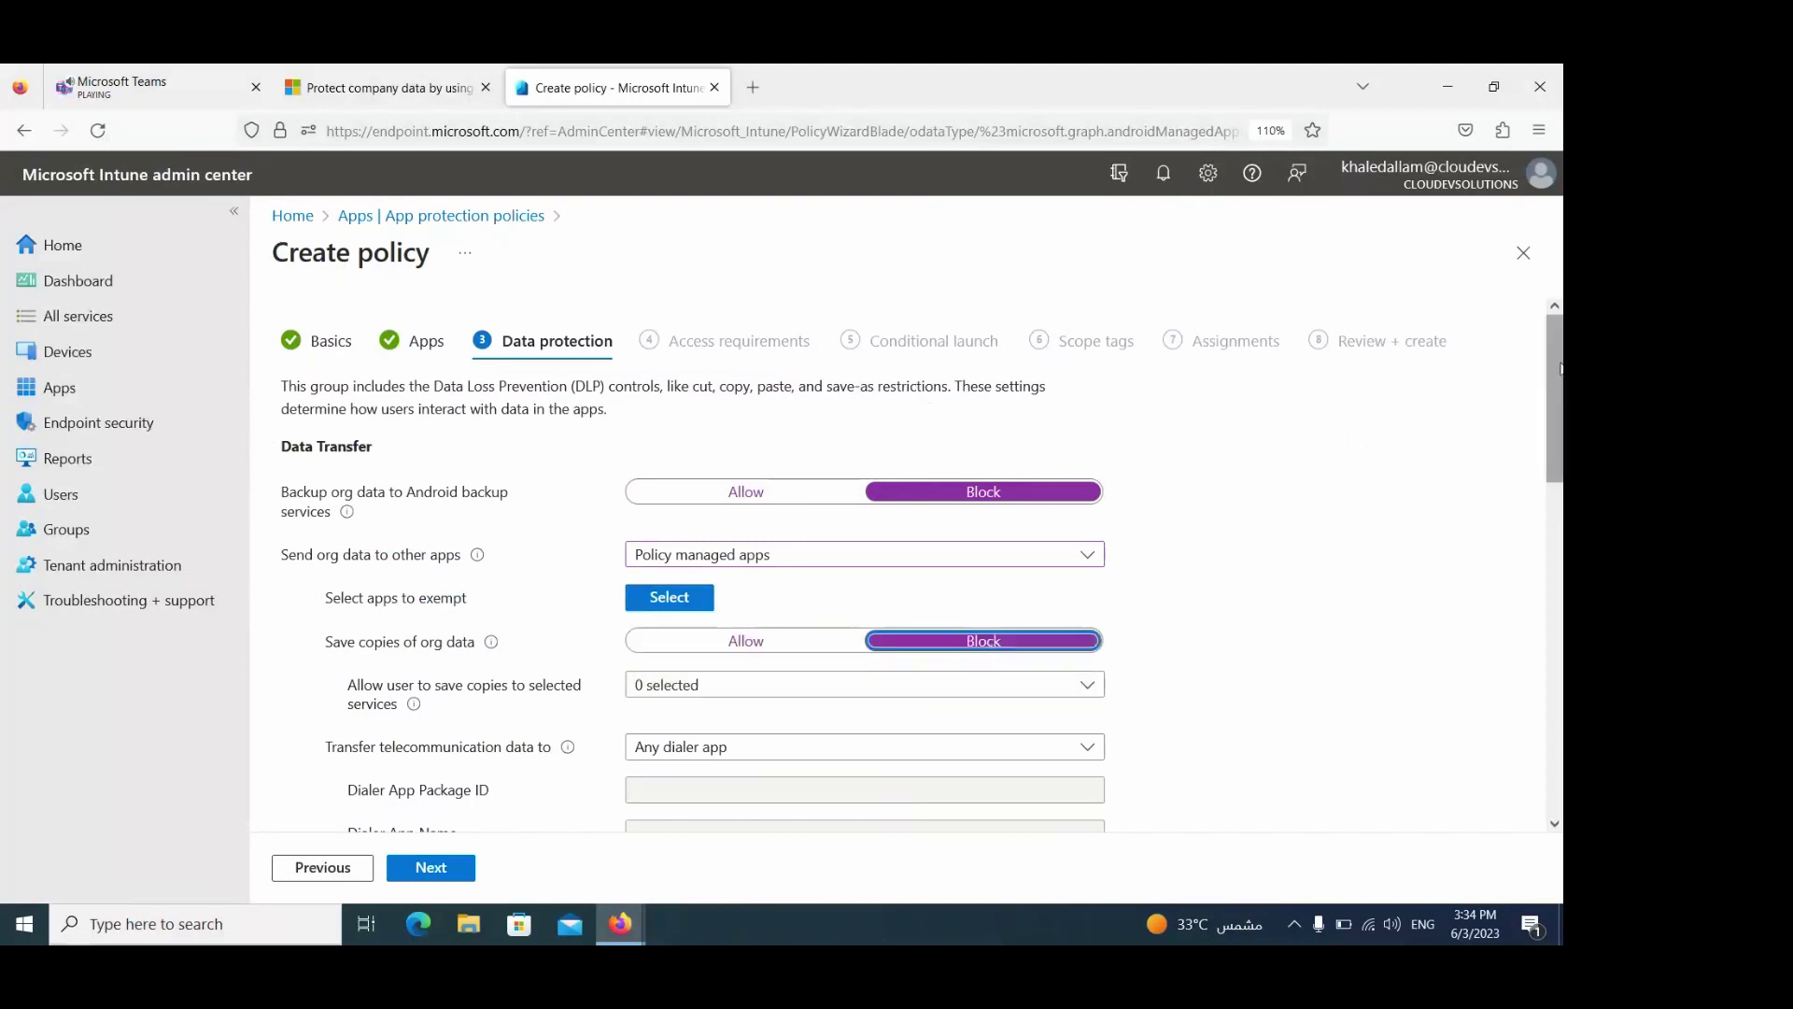
drag(1561, 370, 1561, 502)
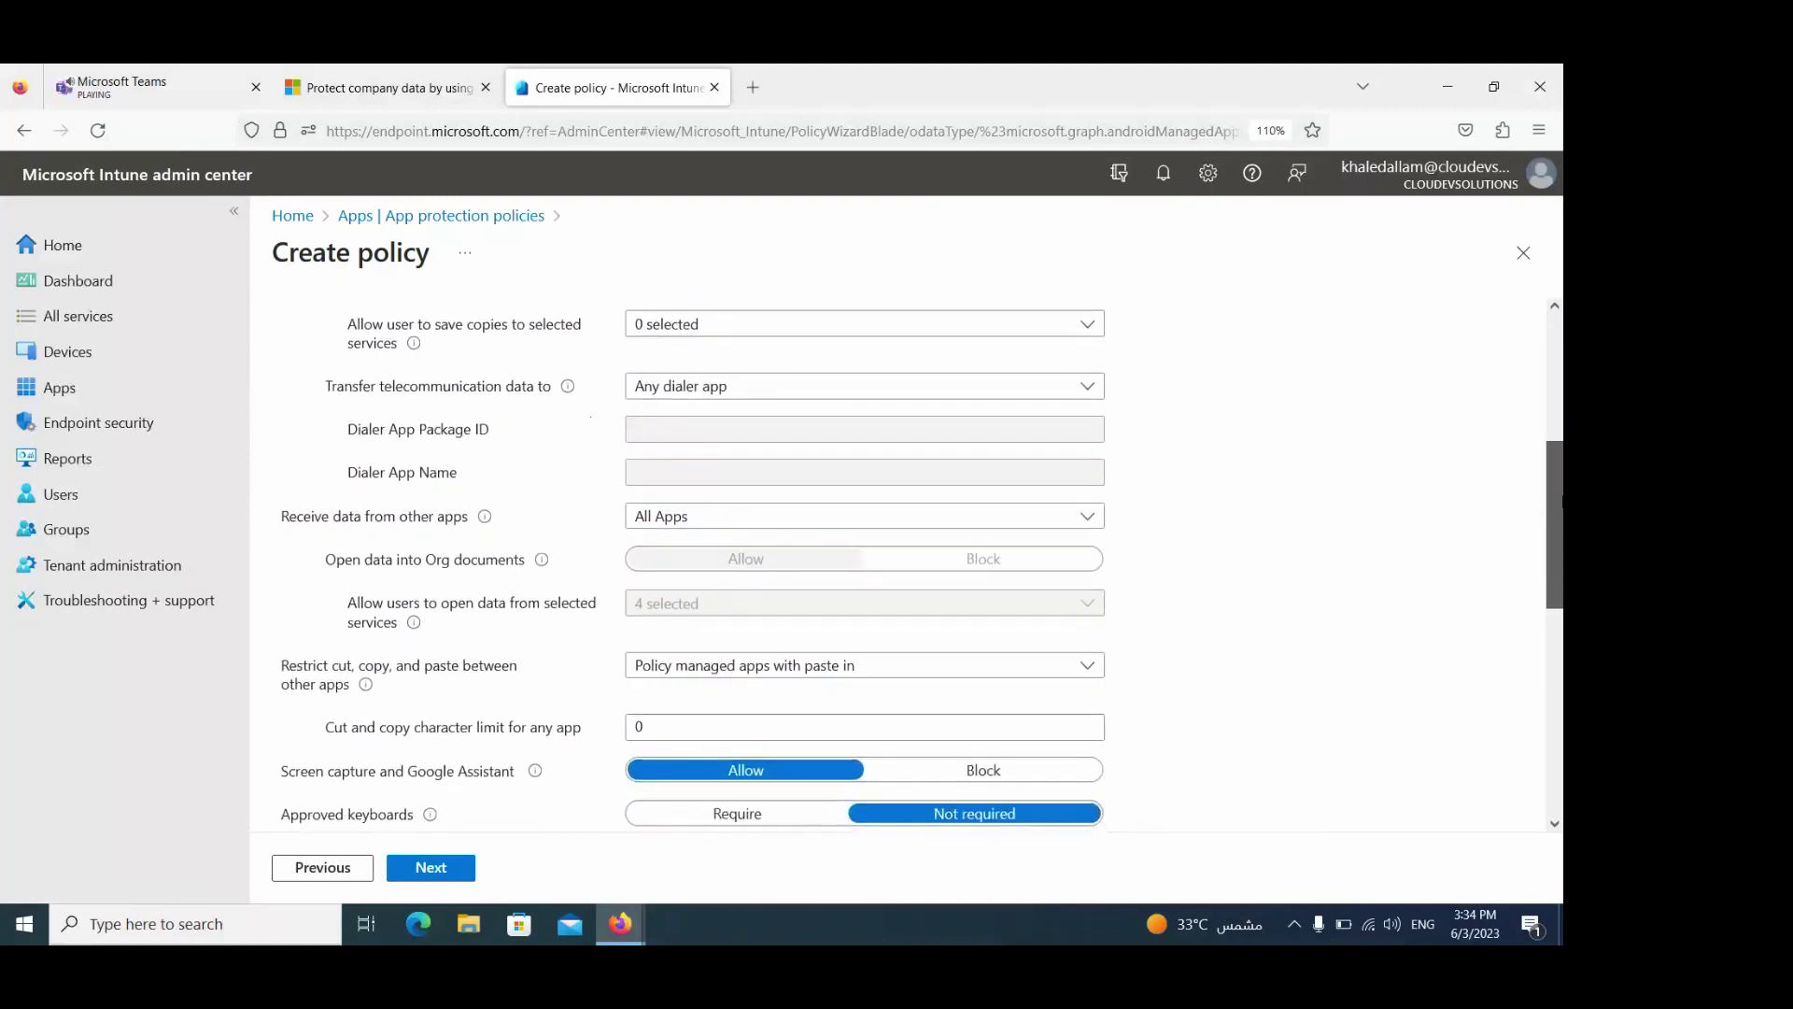
click(1038, 326)
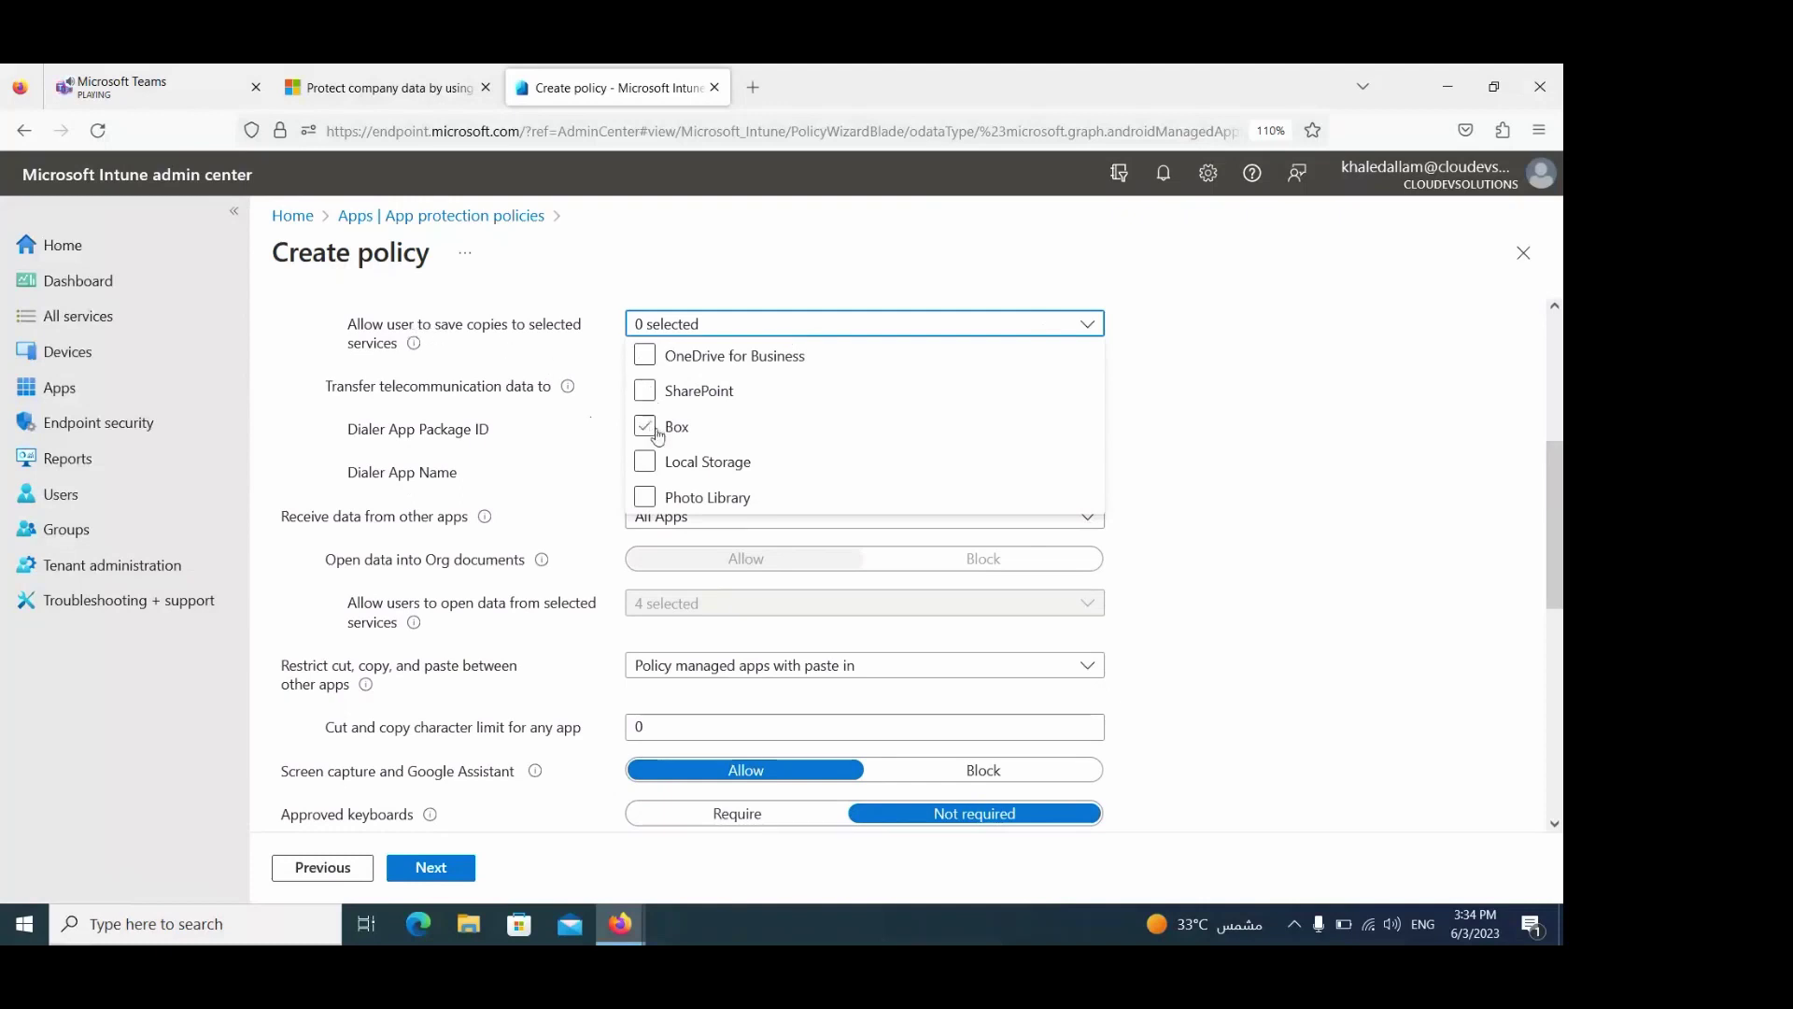
click(660, 465)
click(849, 383)
click(783, 361)
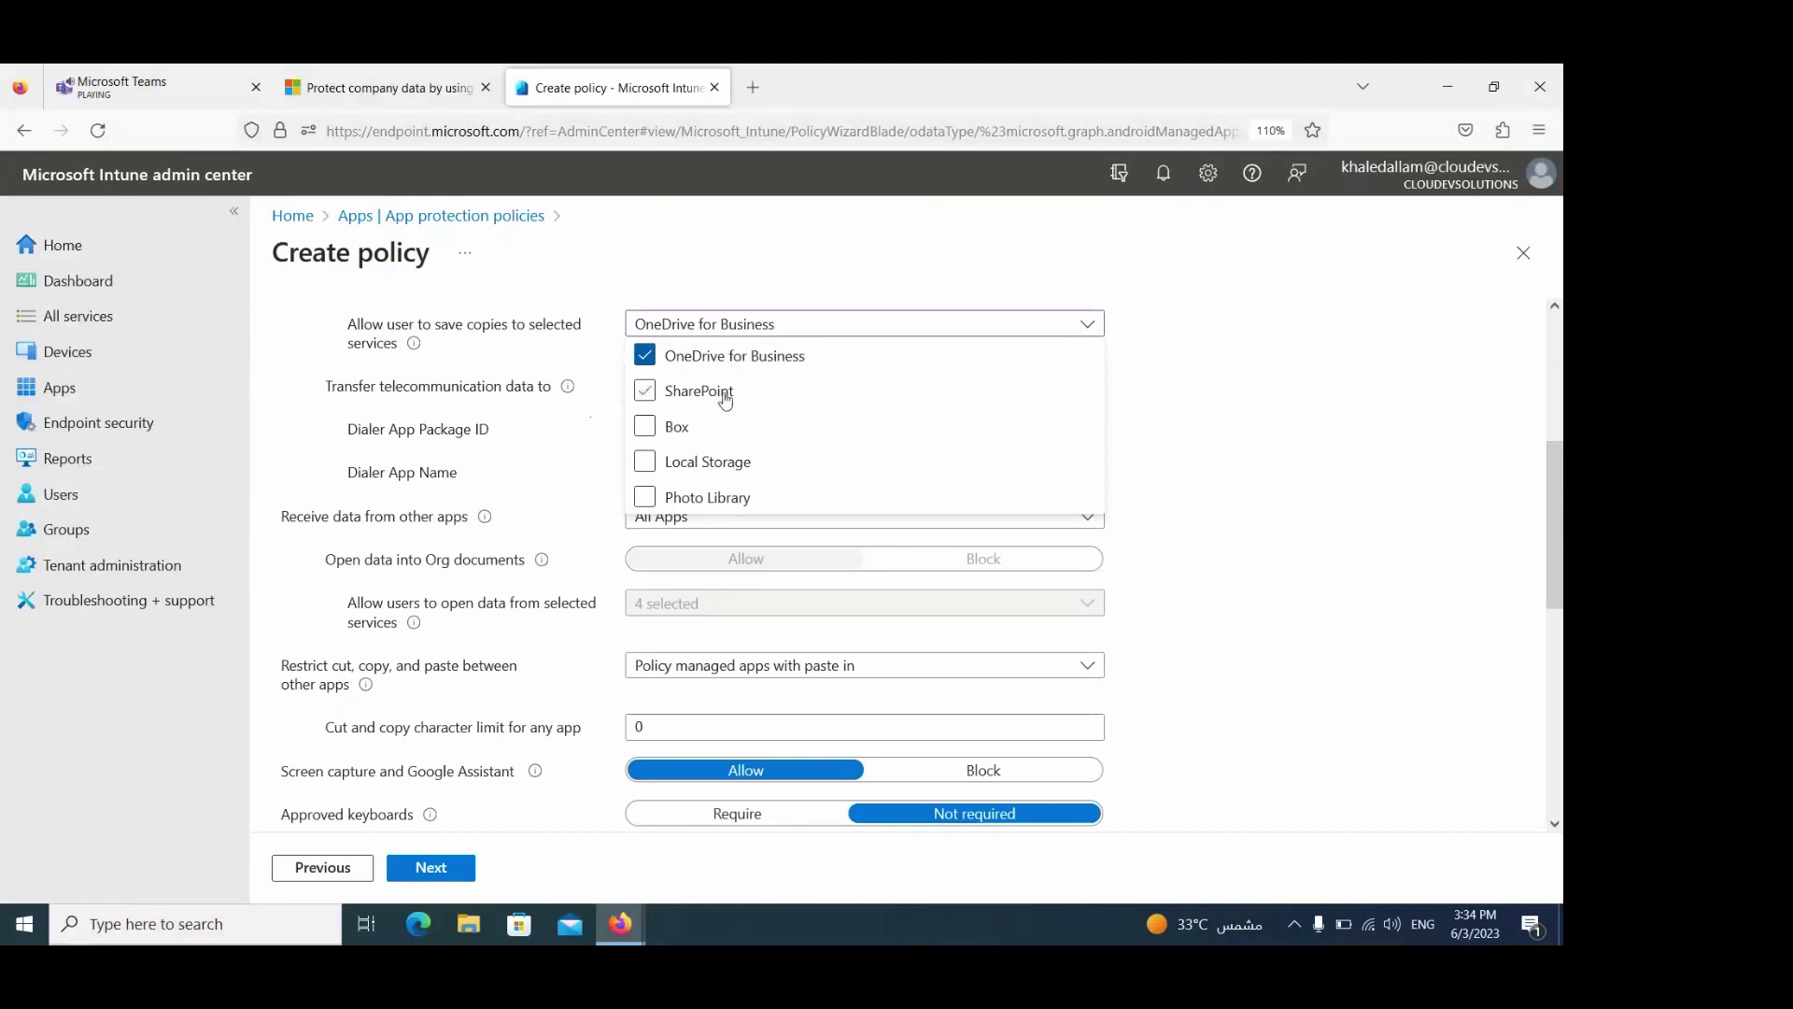
click(1292, 423)
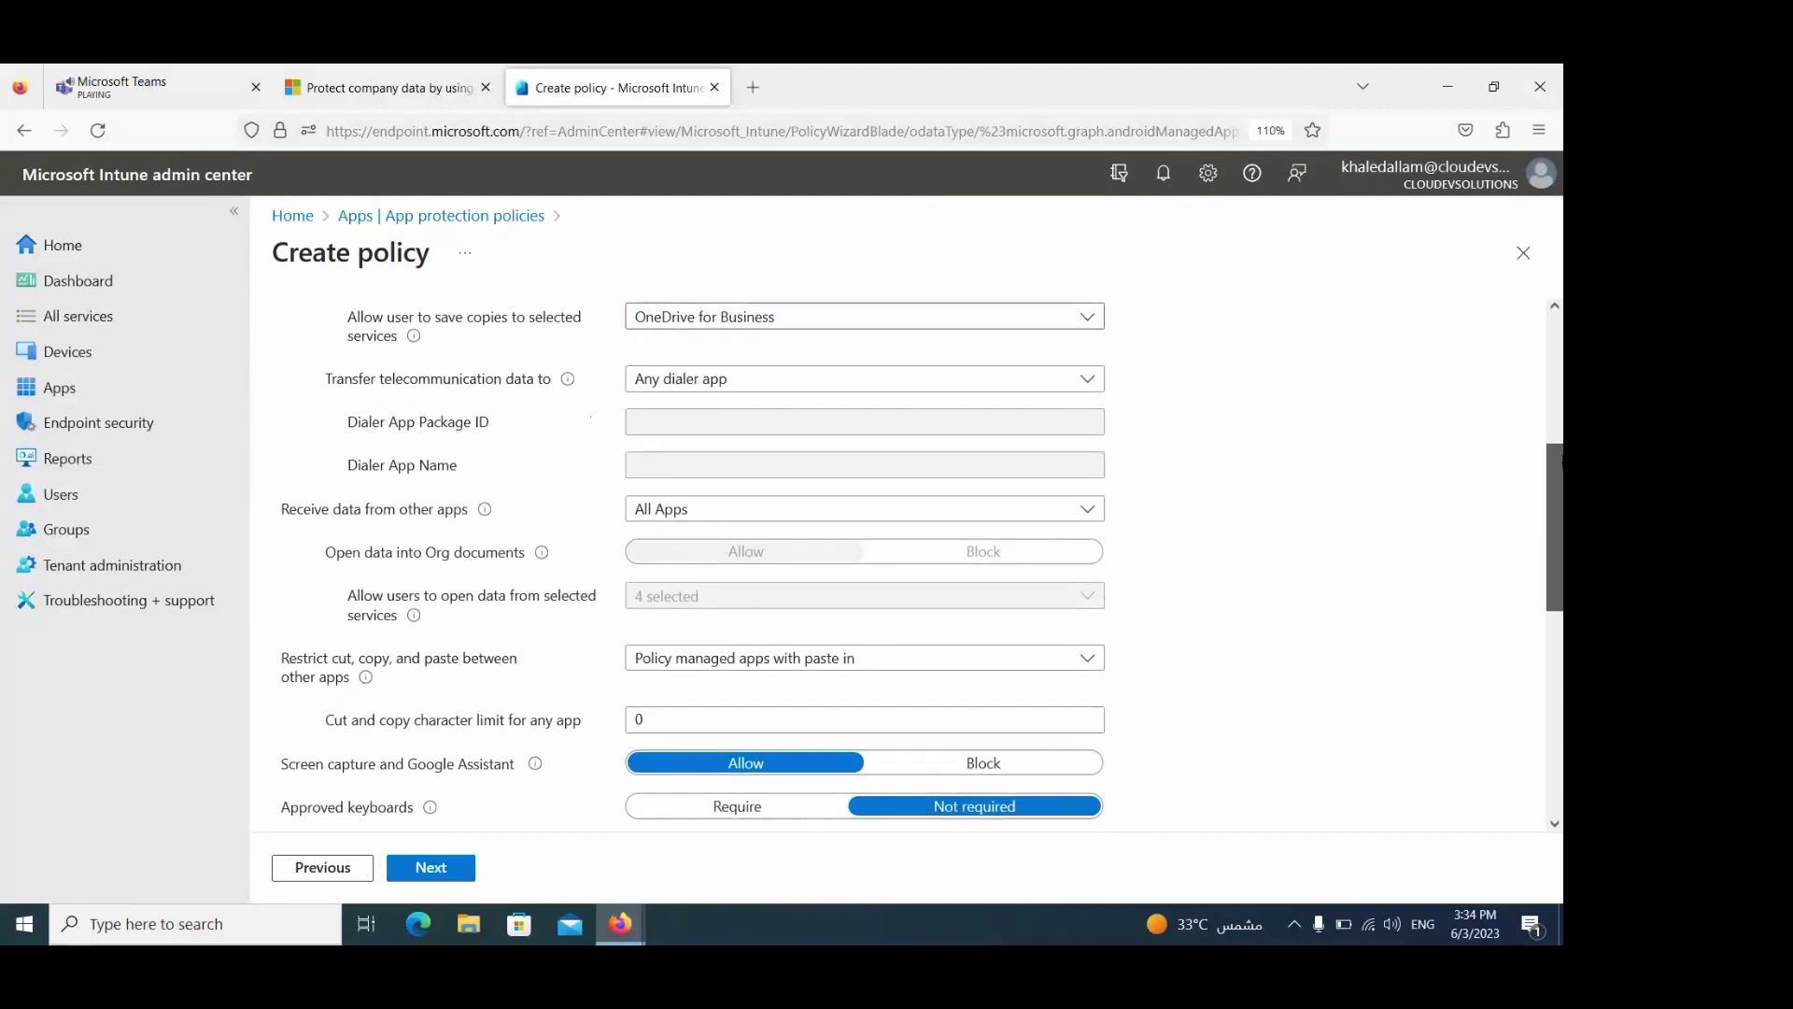
Step: Examine the remaining data protection settings, including receiving data from other apps, cut/copy/paste restrictions, encryption and functionality
scroll(864, 560, down, 2)
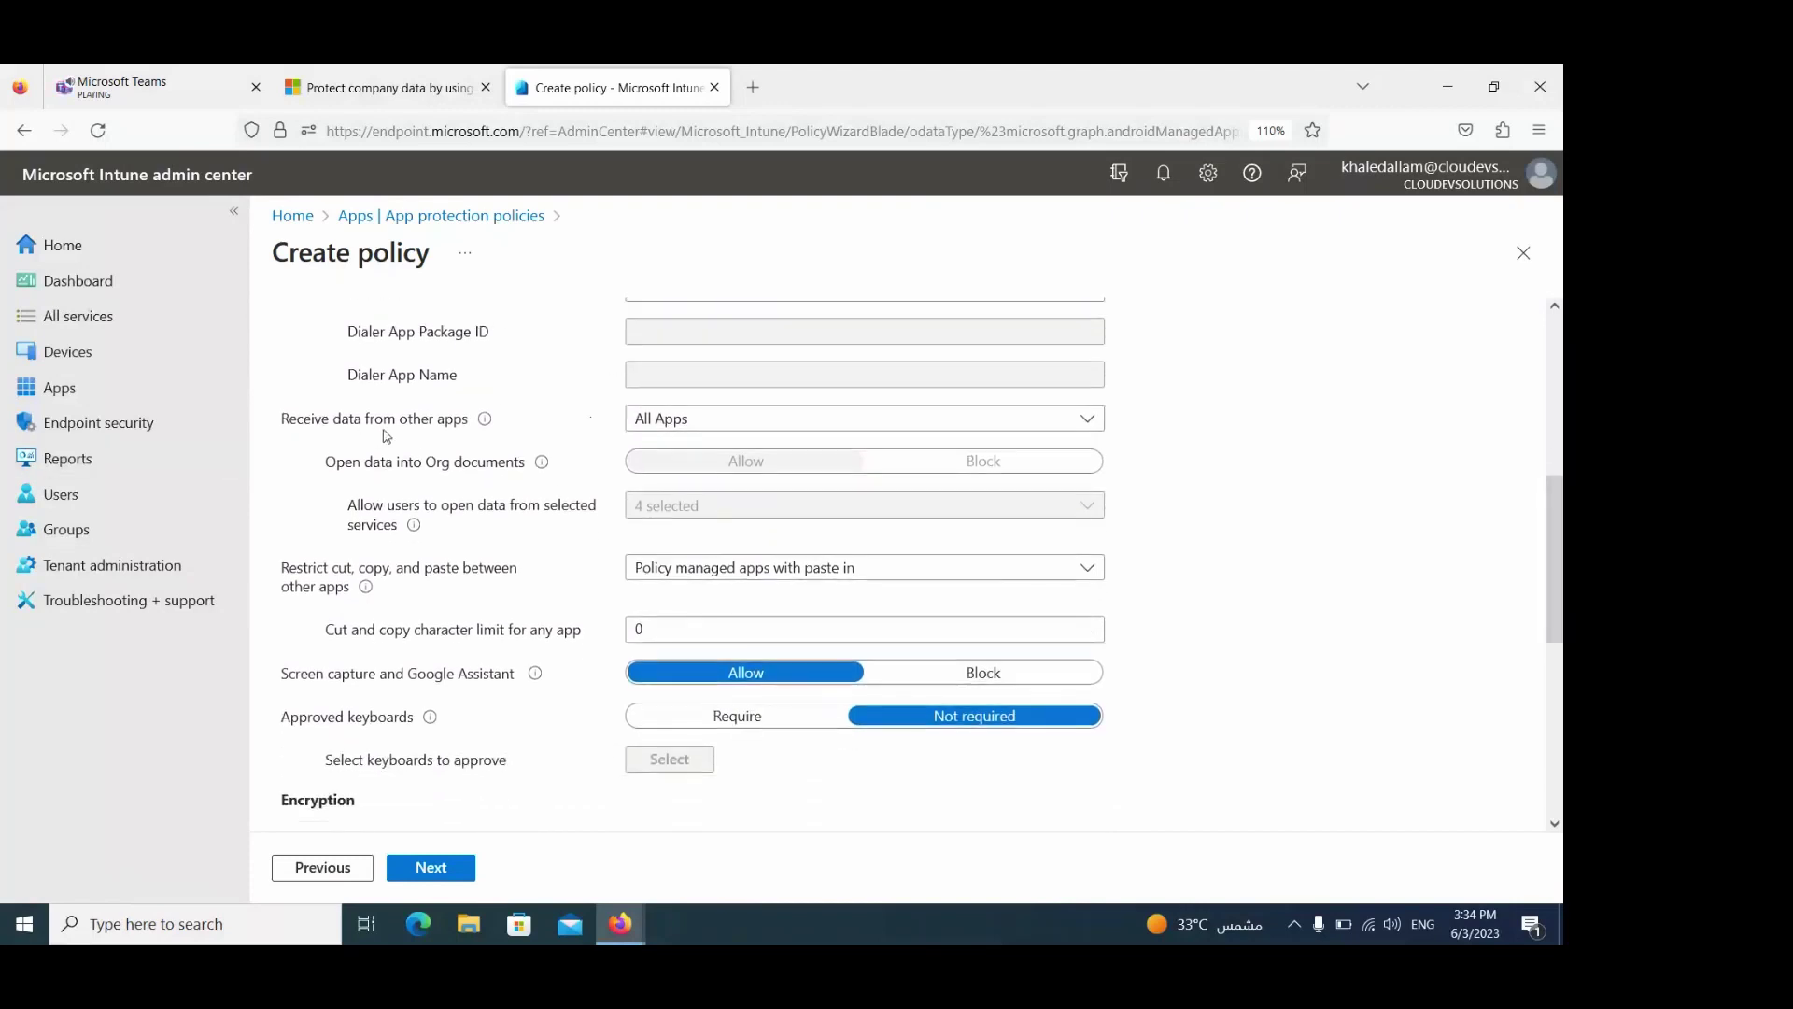
click(716, 429)
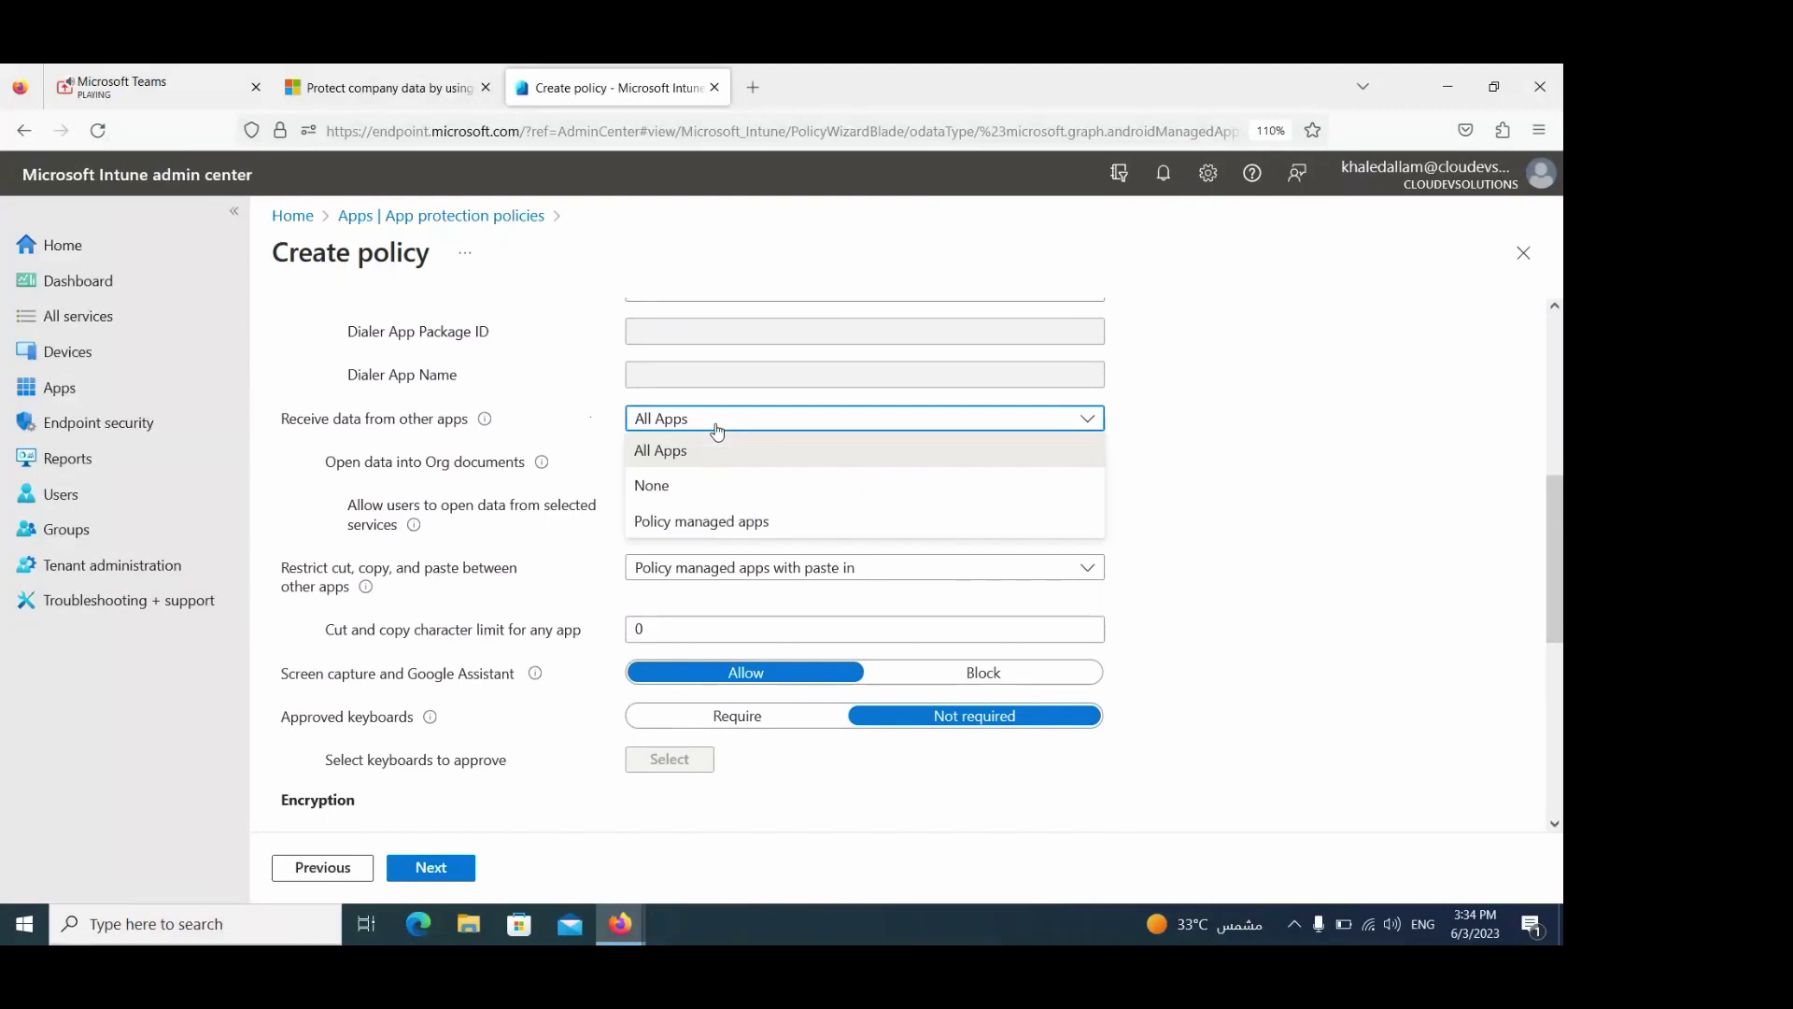
click(1252, 476)
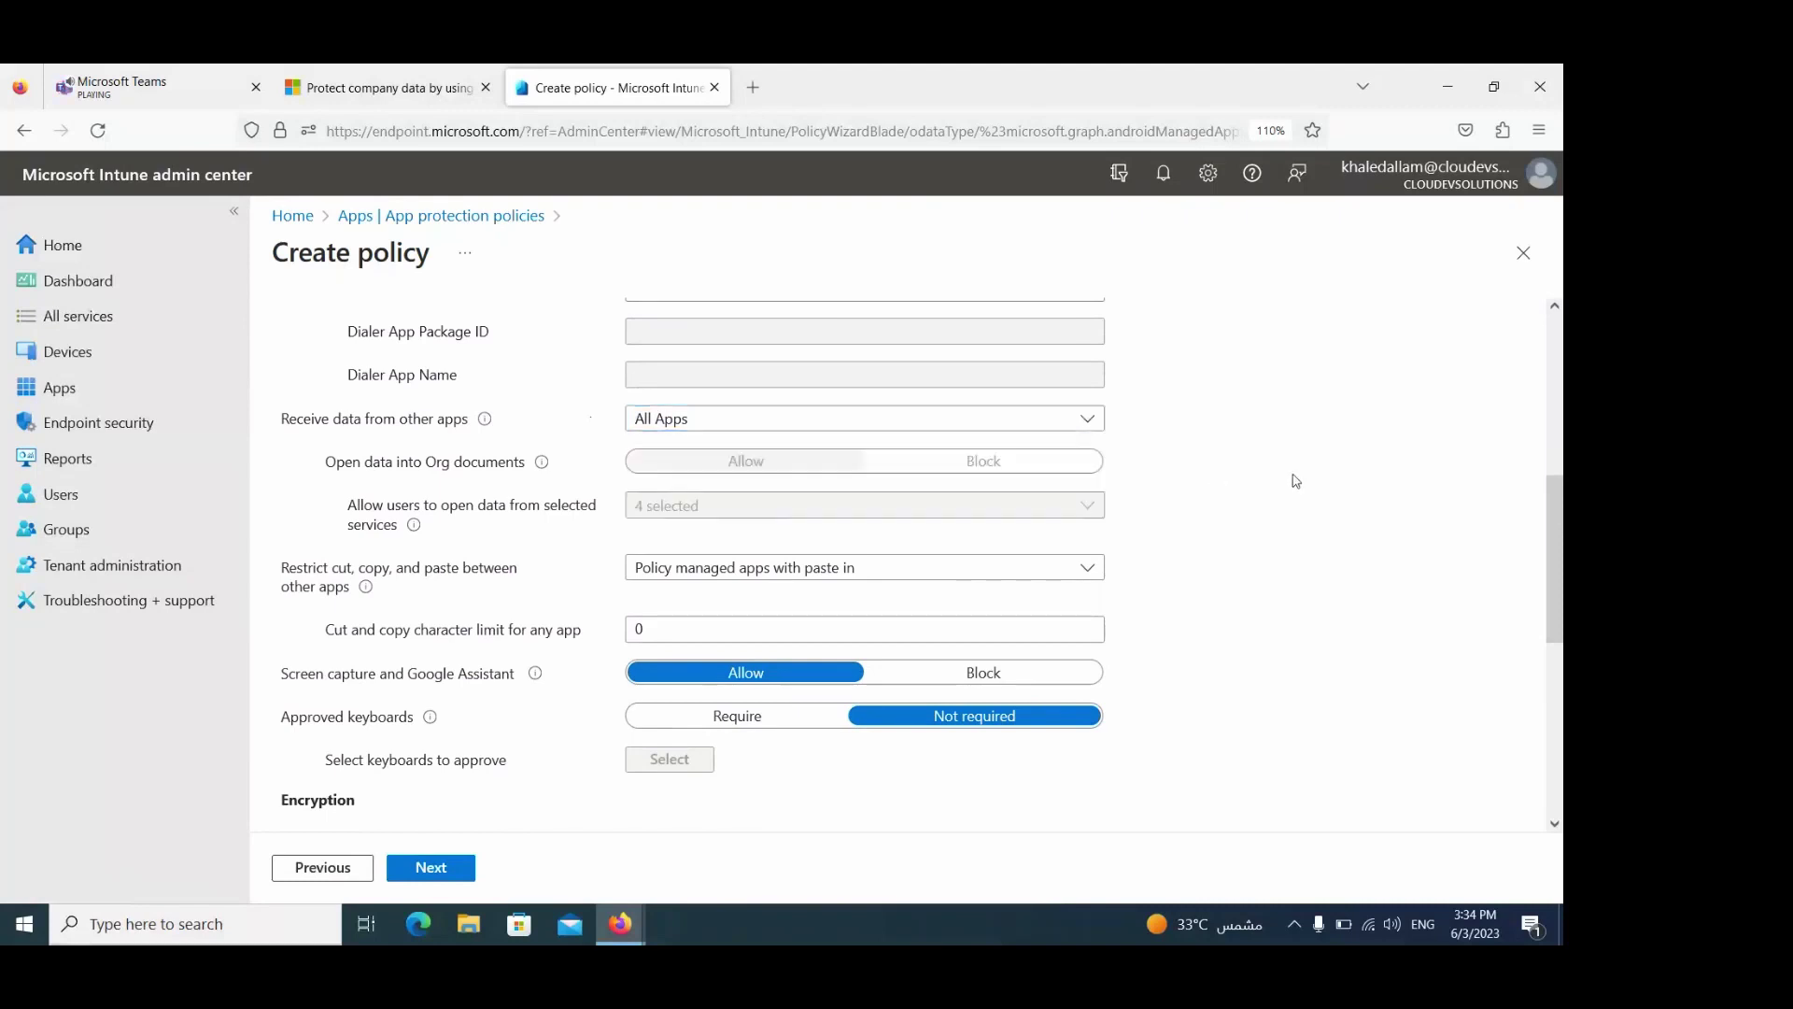
drag(1556, 489, 1560, 572)
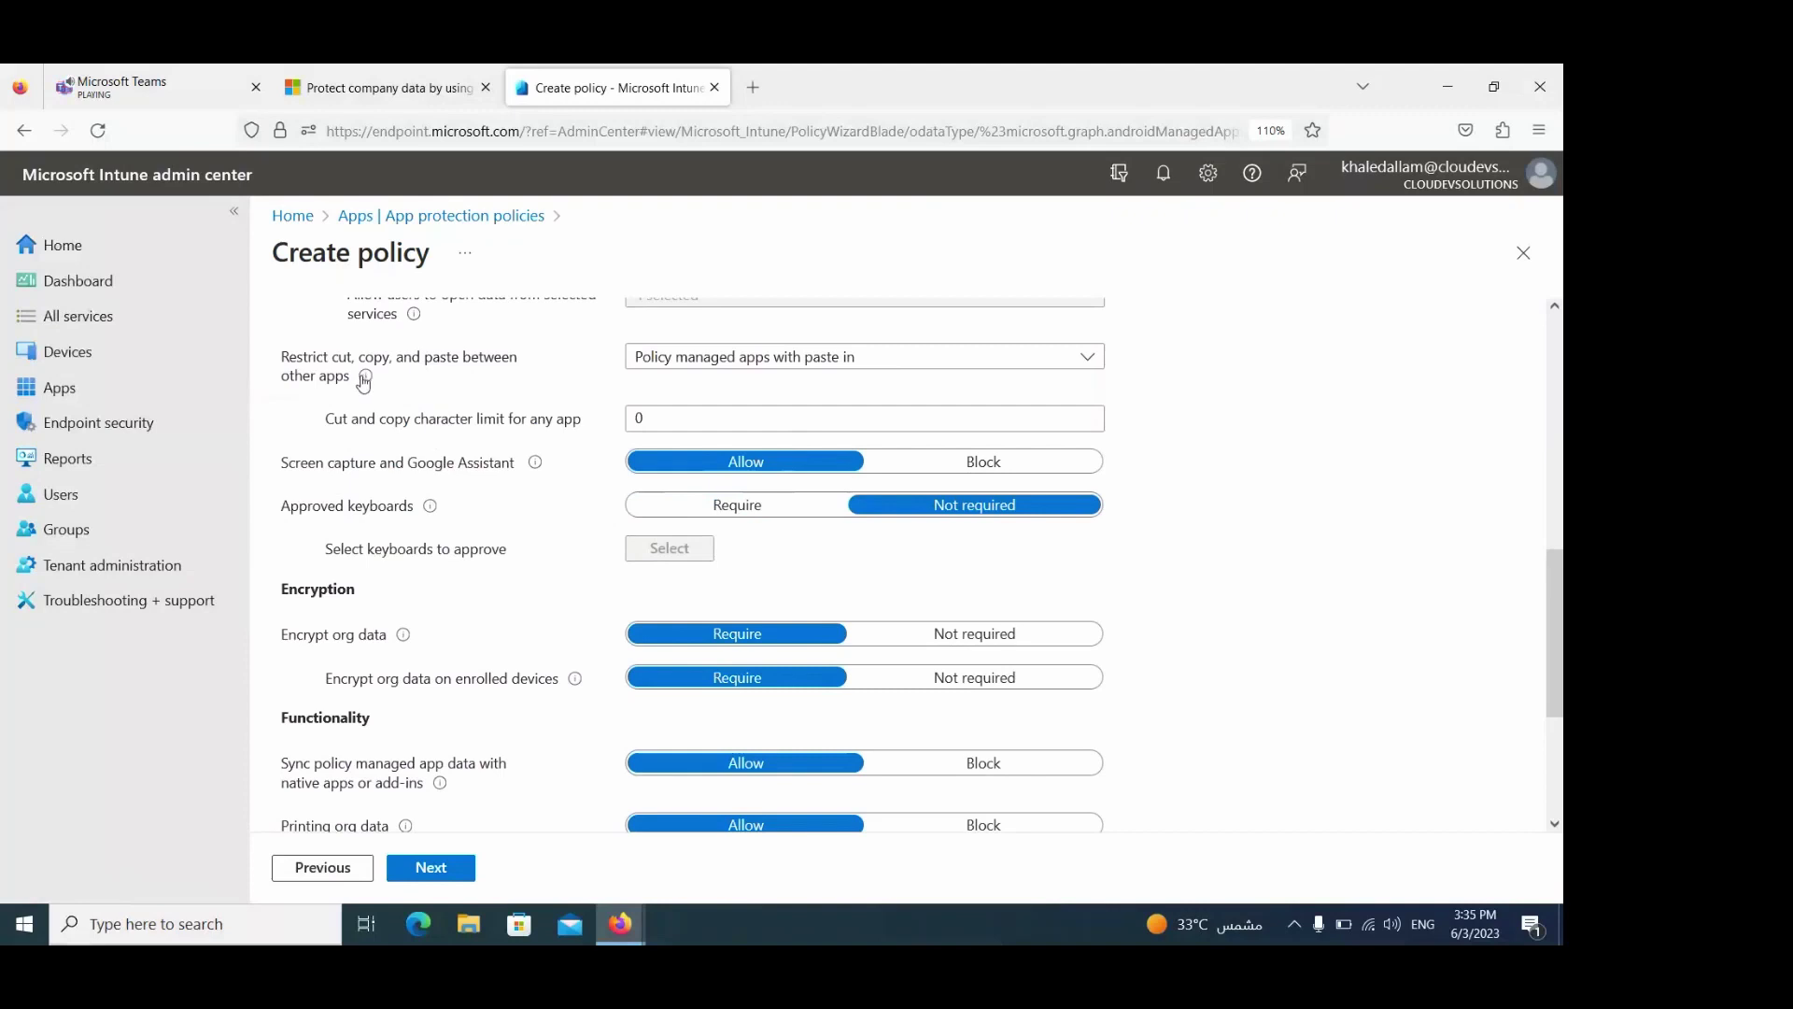
mouse_move(365, 381)
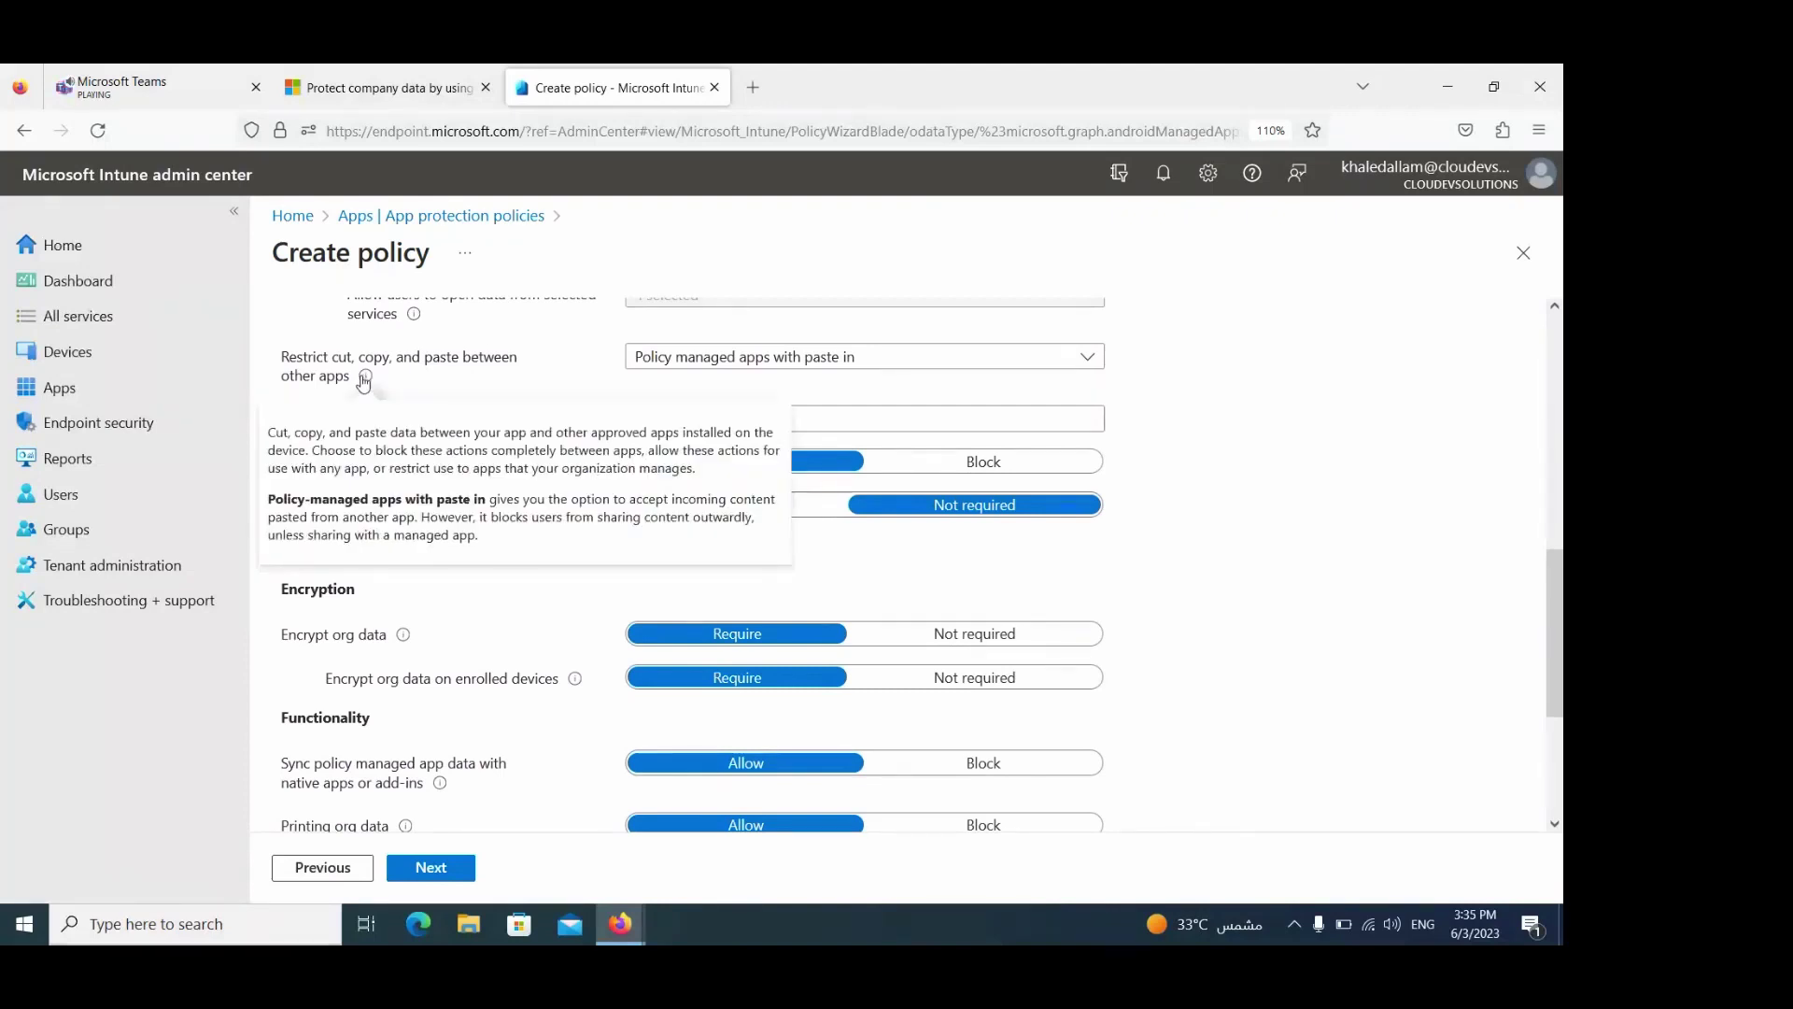
click(771, 362)
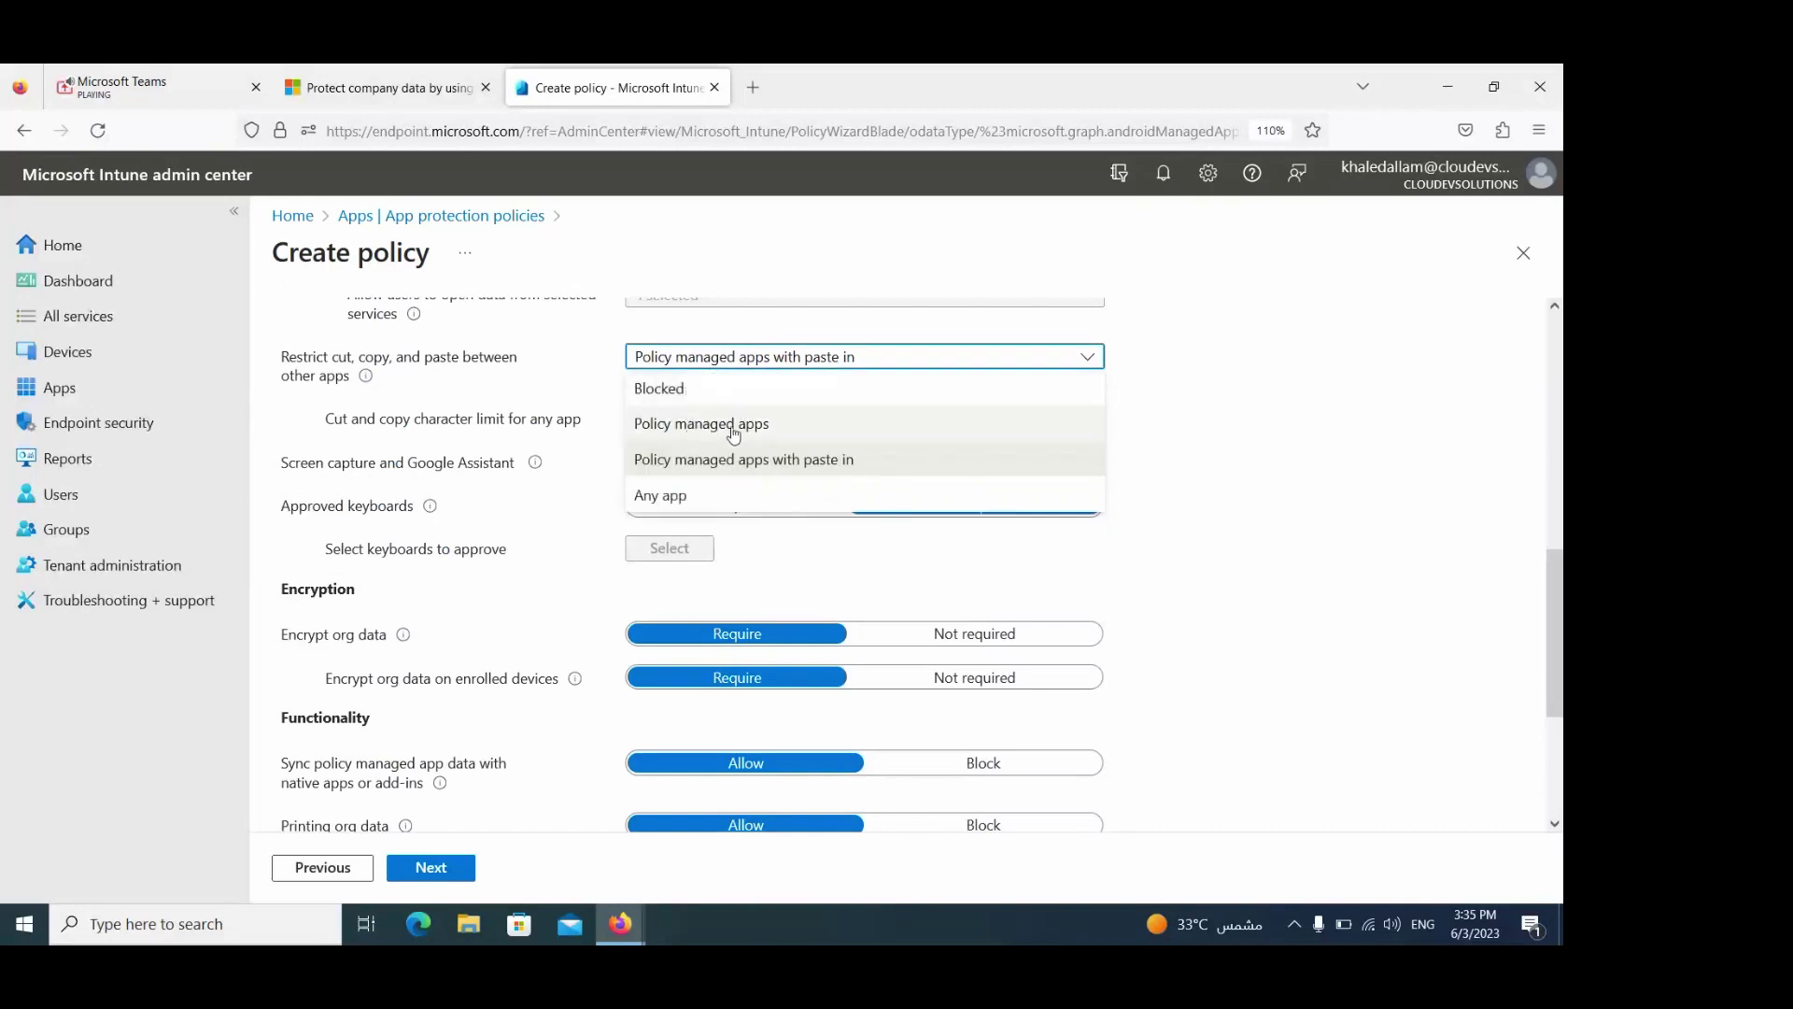
click(1282, 458)
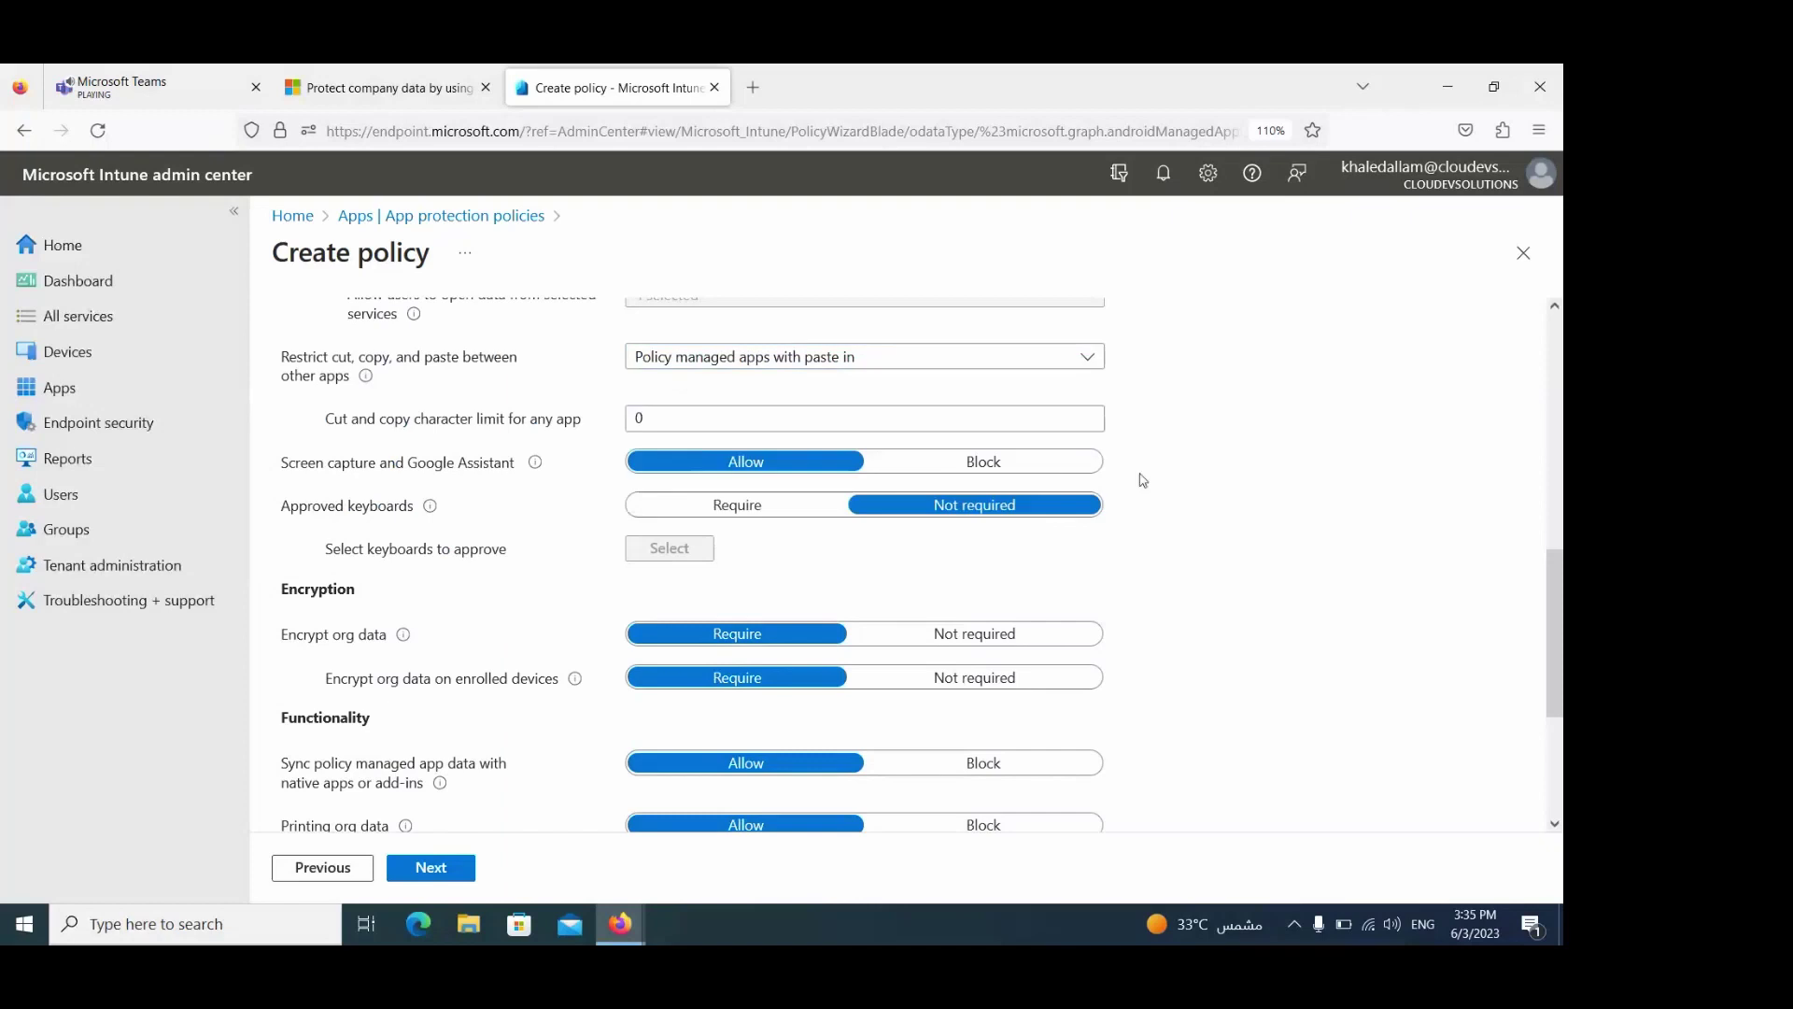
scroll(896, 560, down, 3)
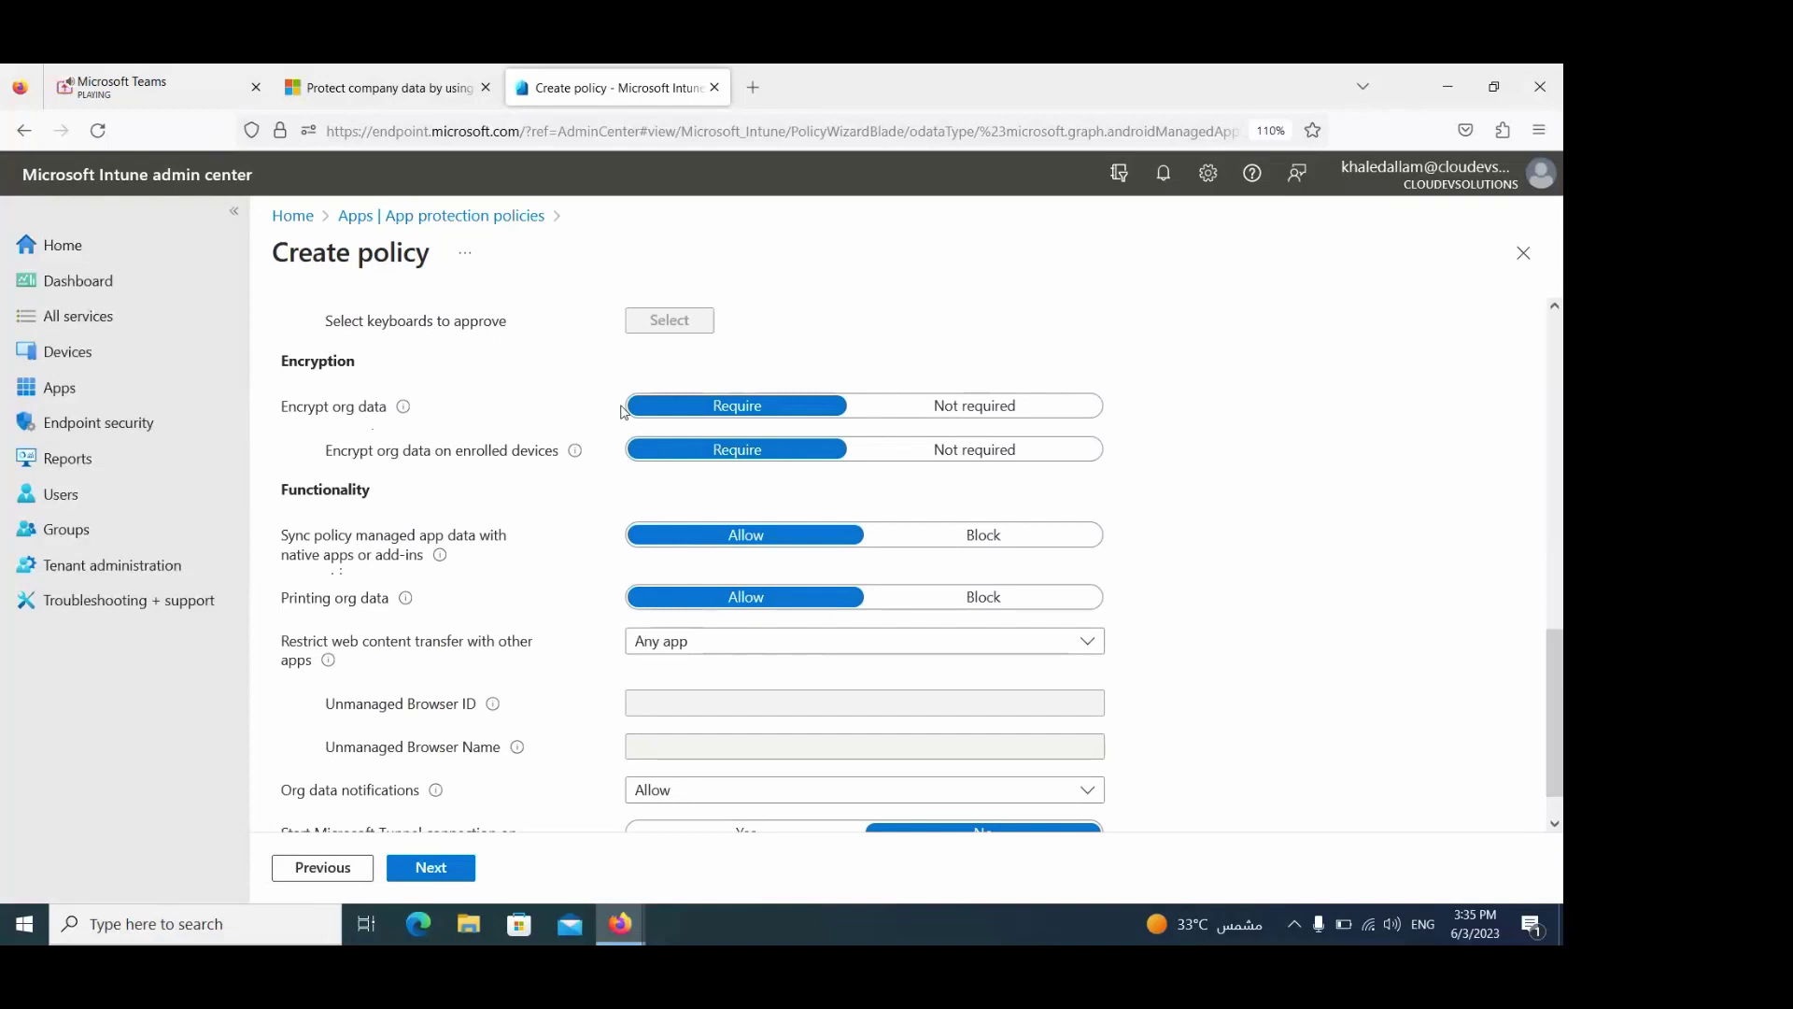
scroll(499, 551, down, 1)
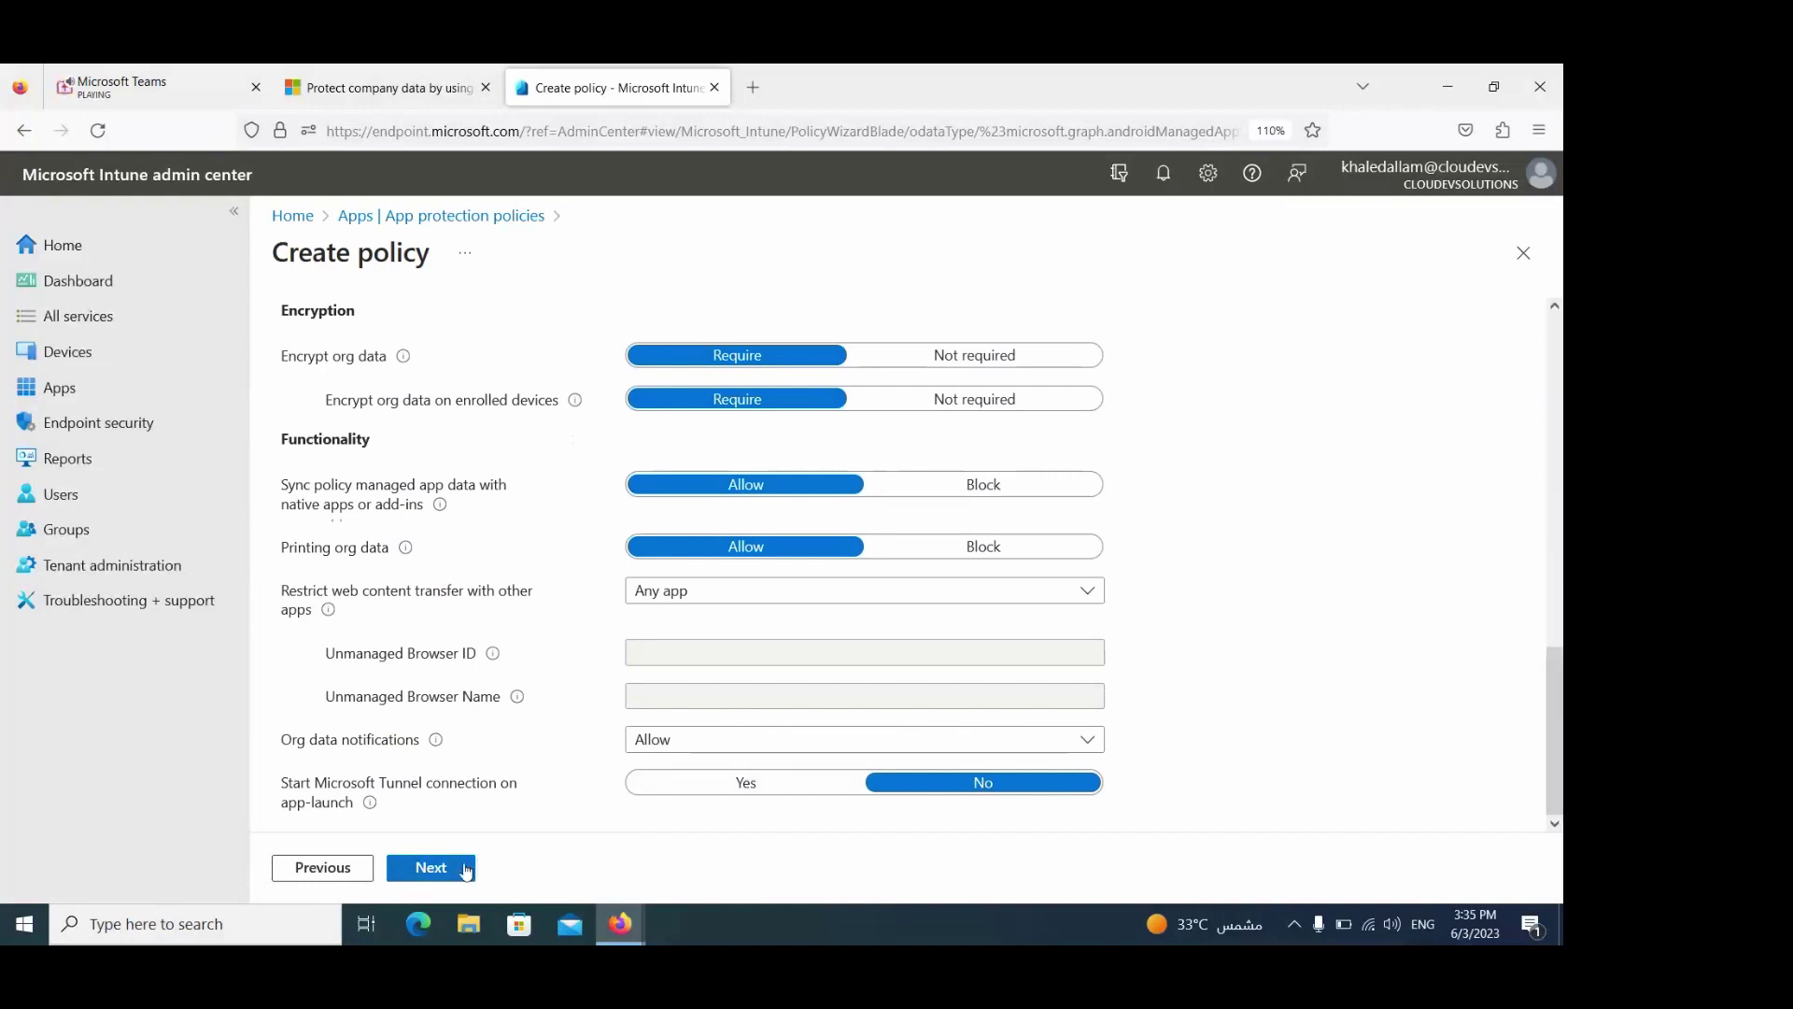
Step: Review the PIN and biometric access requirements, keep their default settings and continue to the Conditional launch stage
click(466, 871)
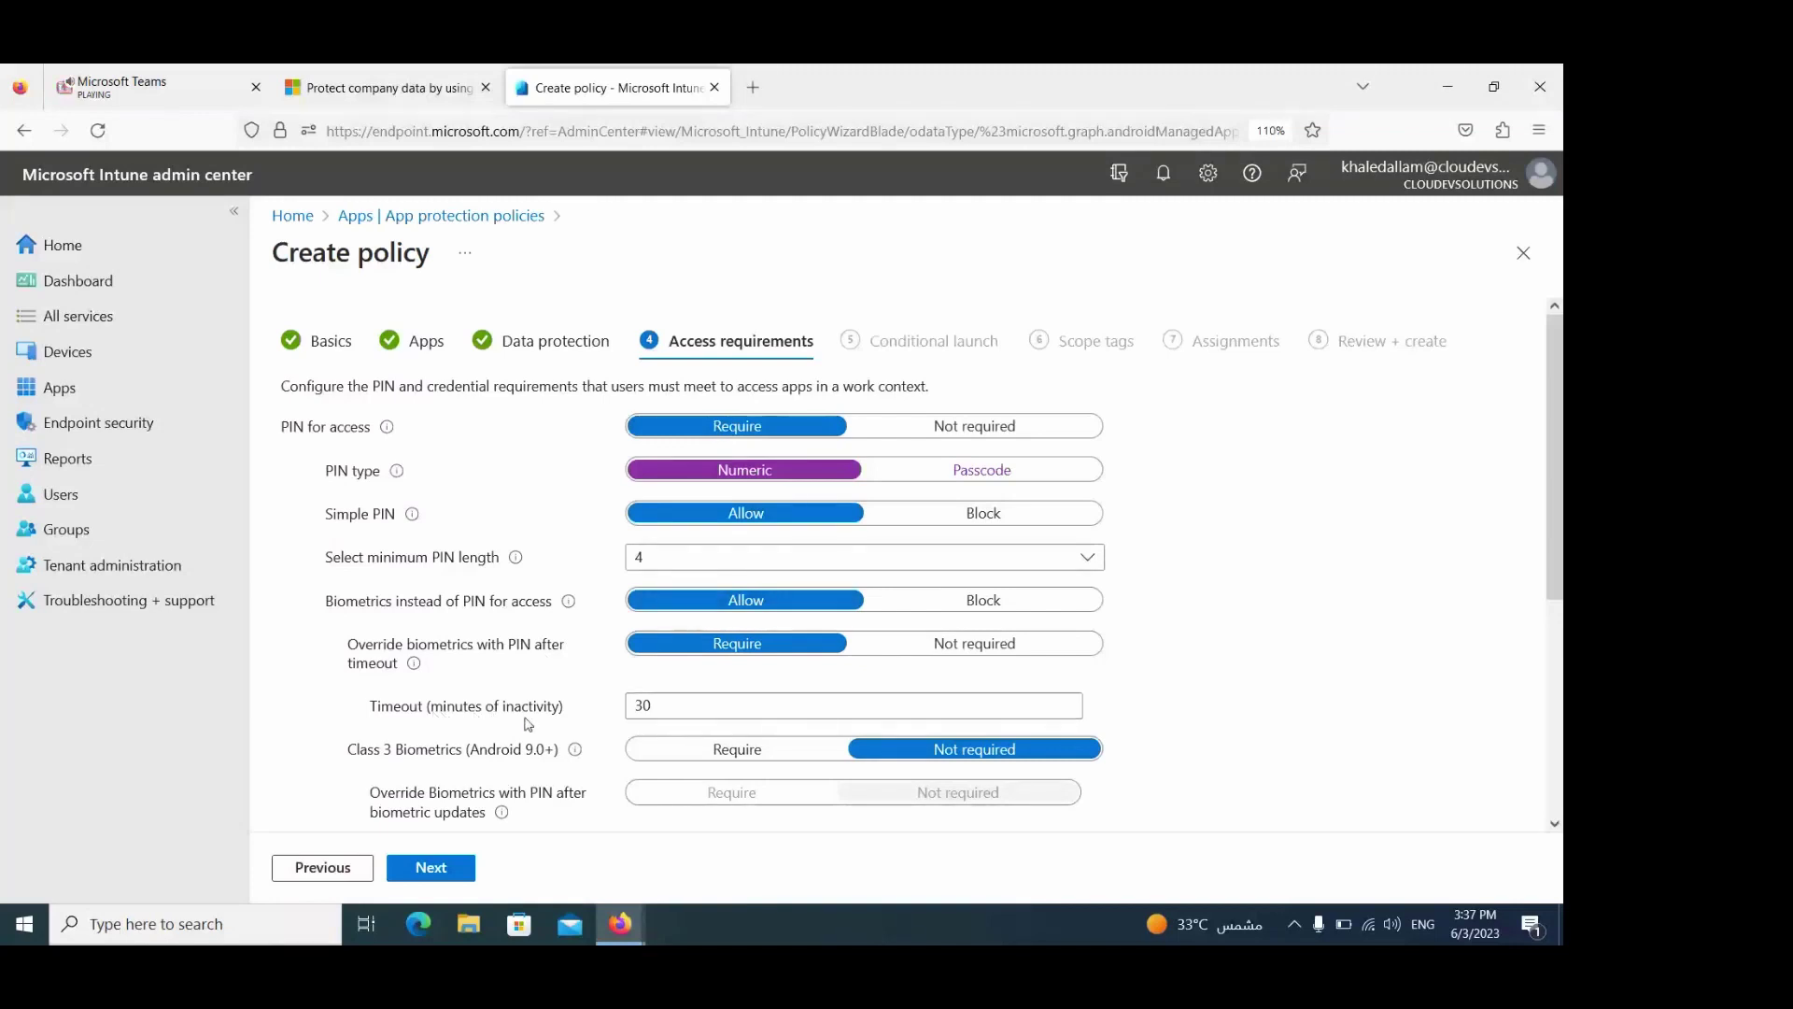
double_click(651, 706)
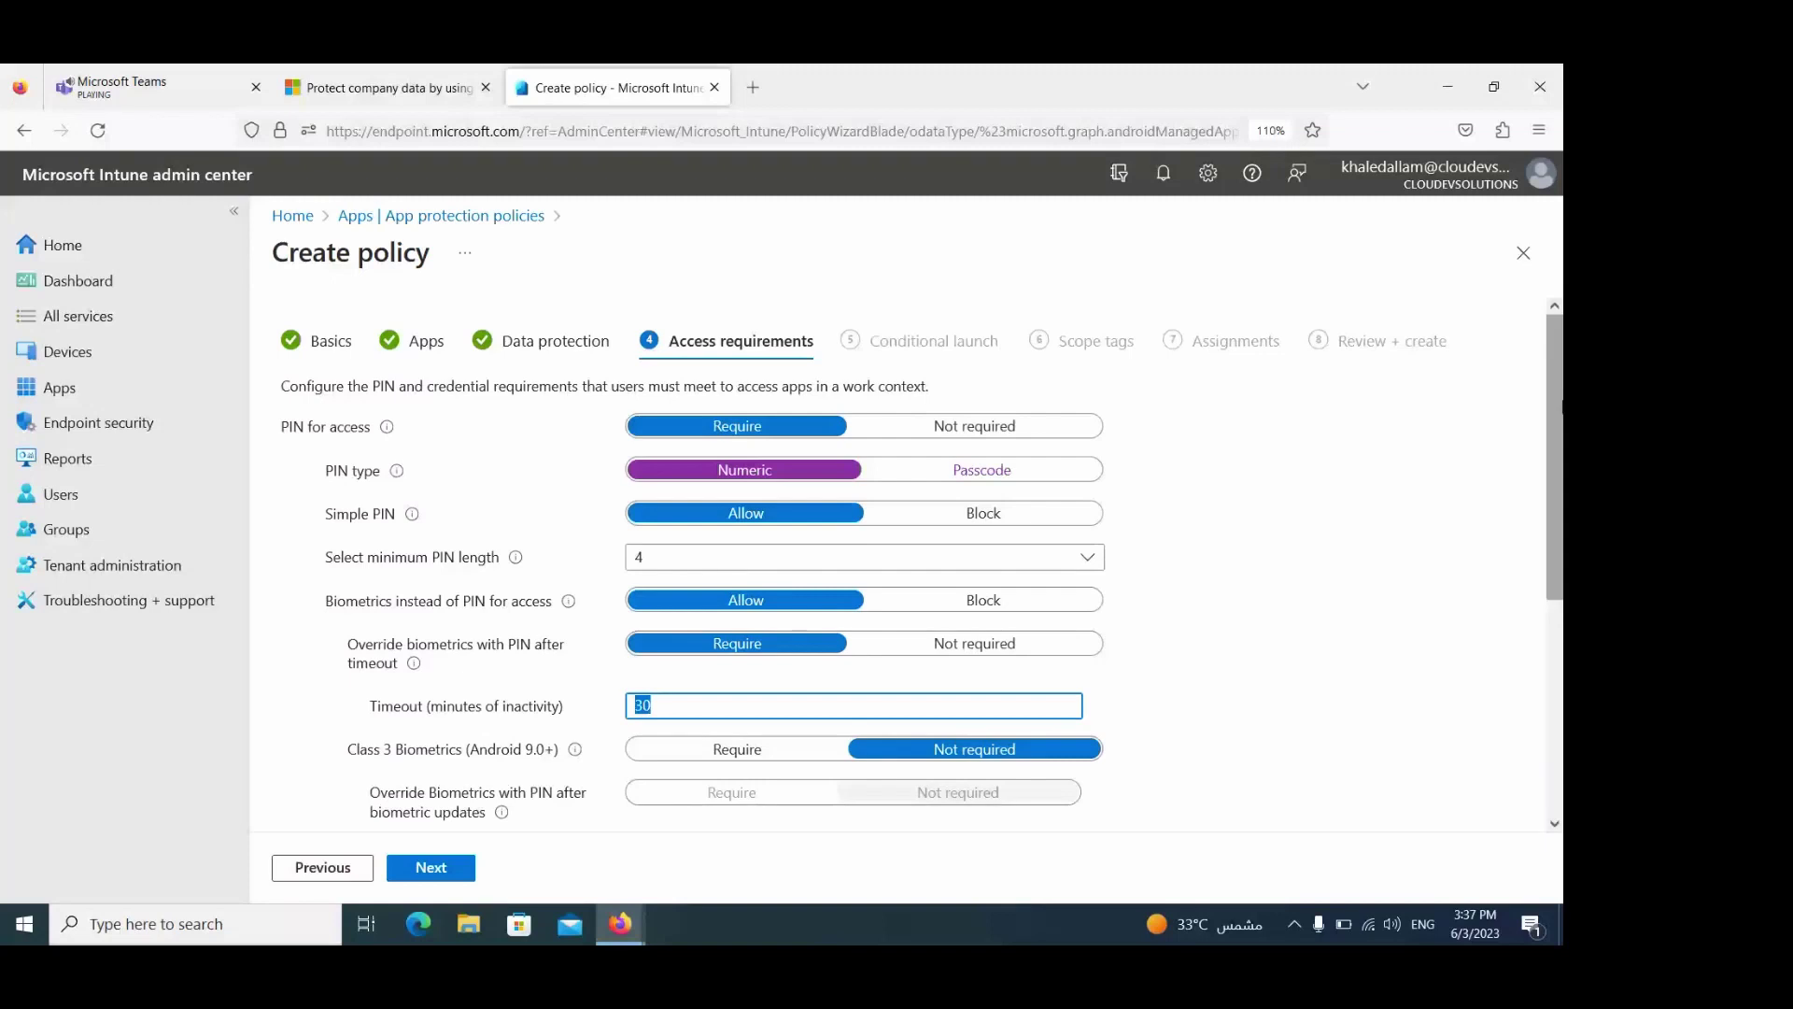
scroll(1555, 490, down, 4)
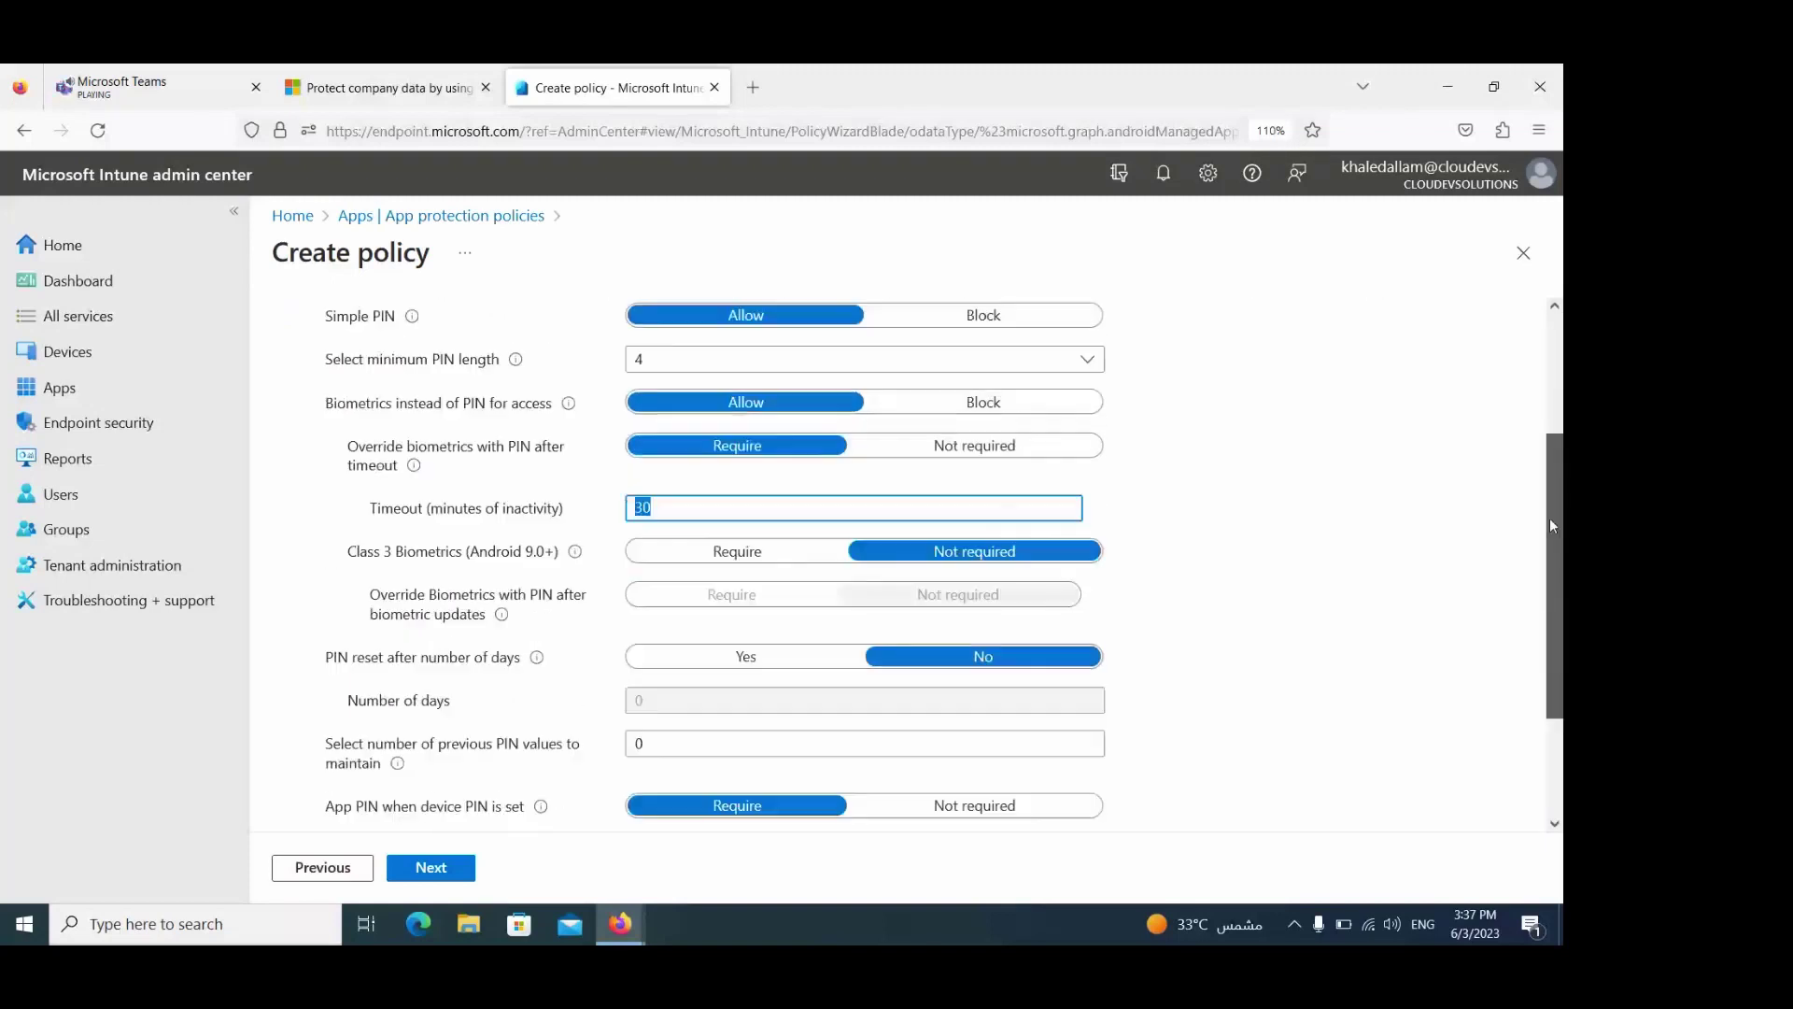
scroll(1550, 565, down, 2)
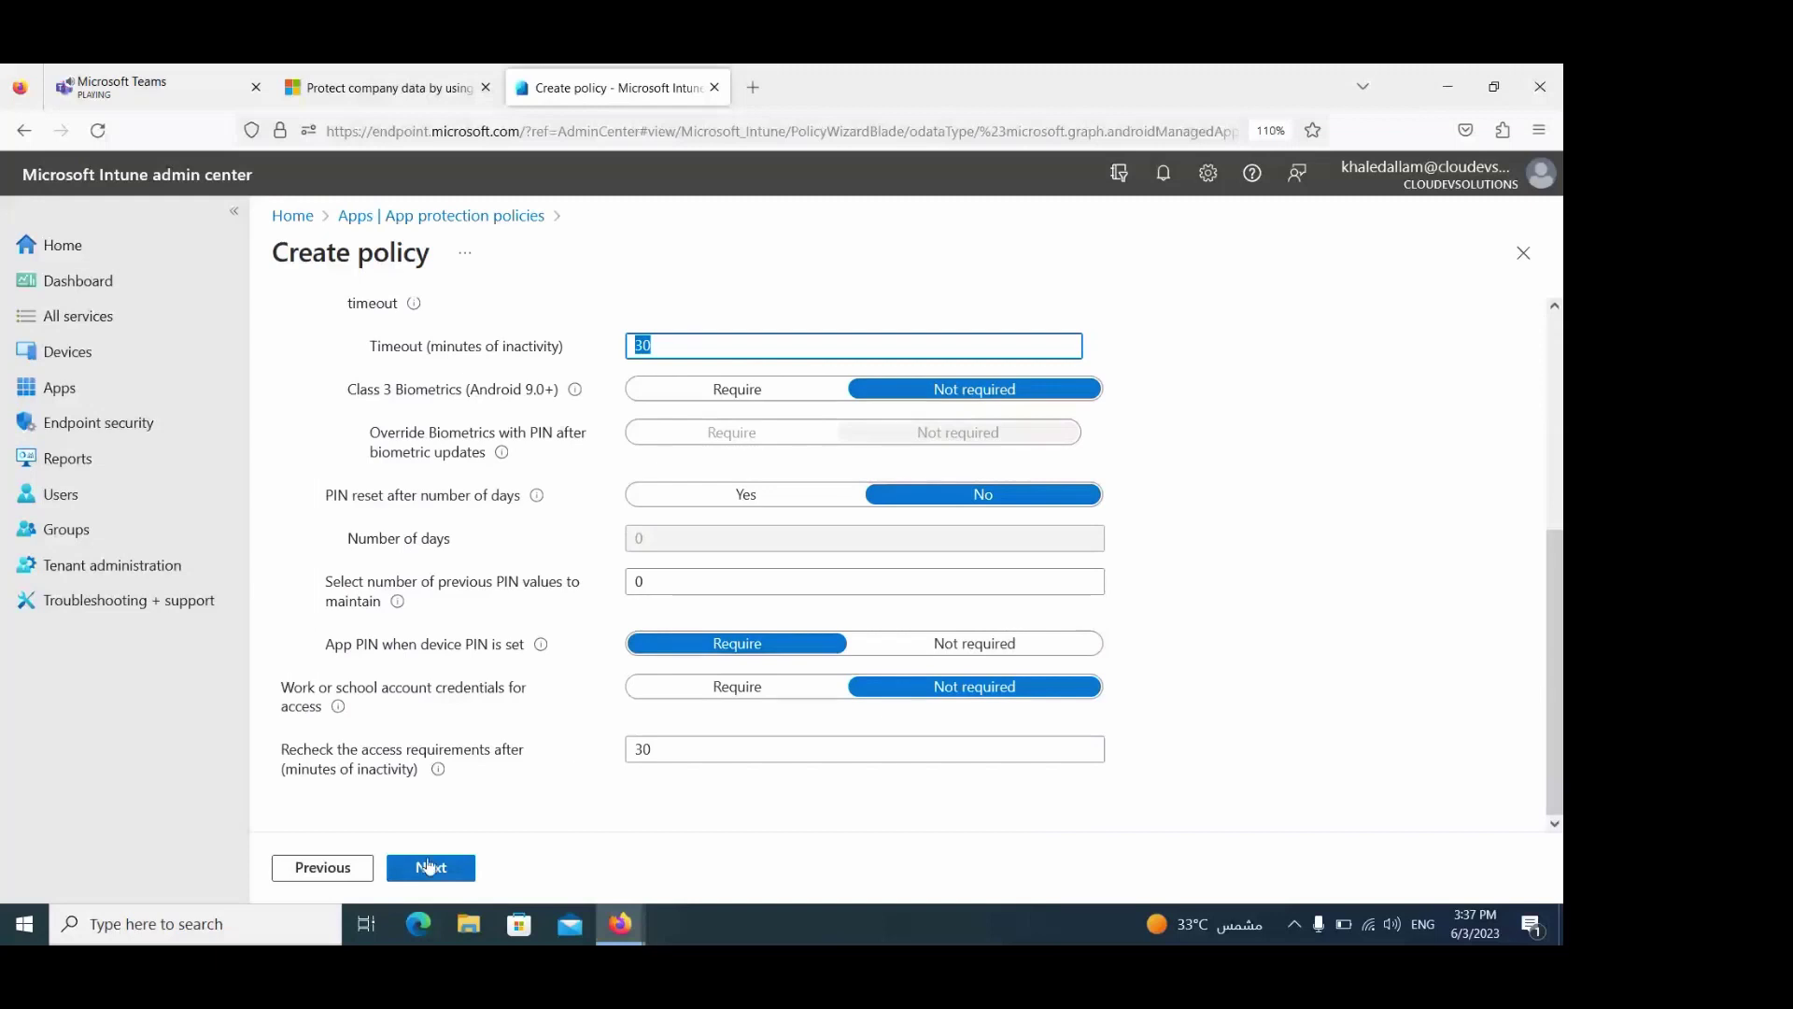
click(429, 867)
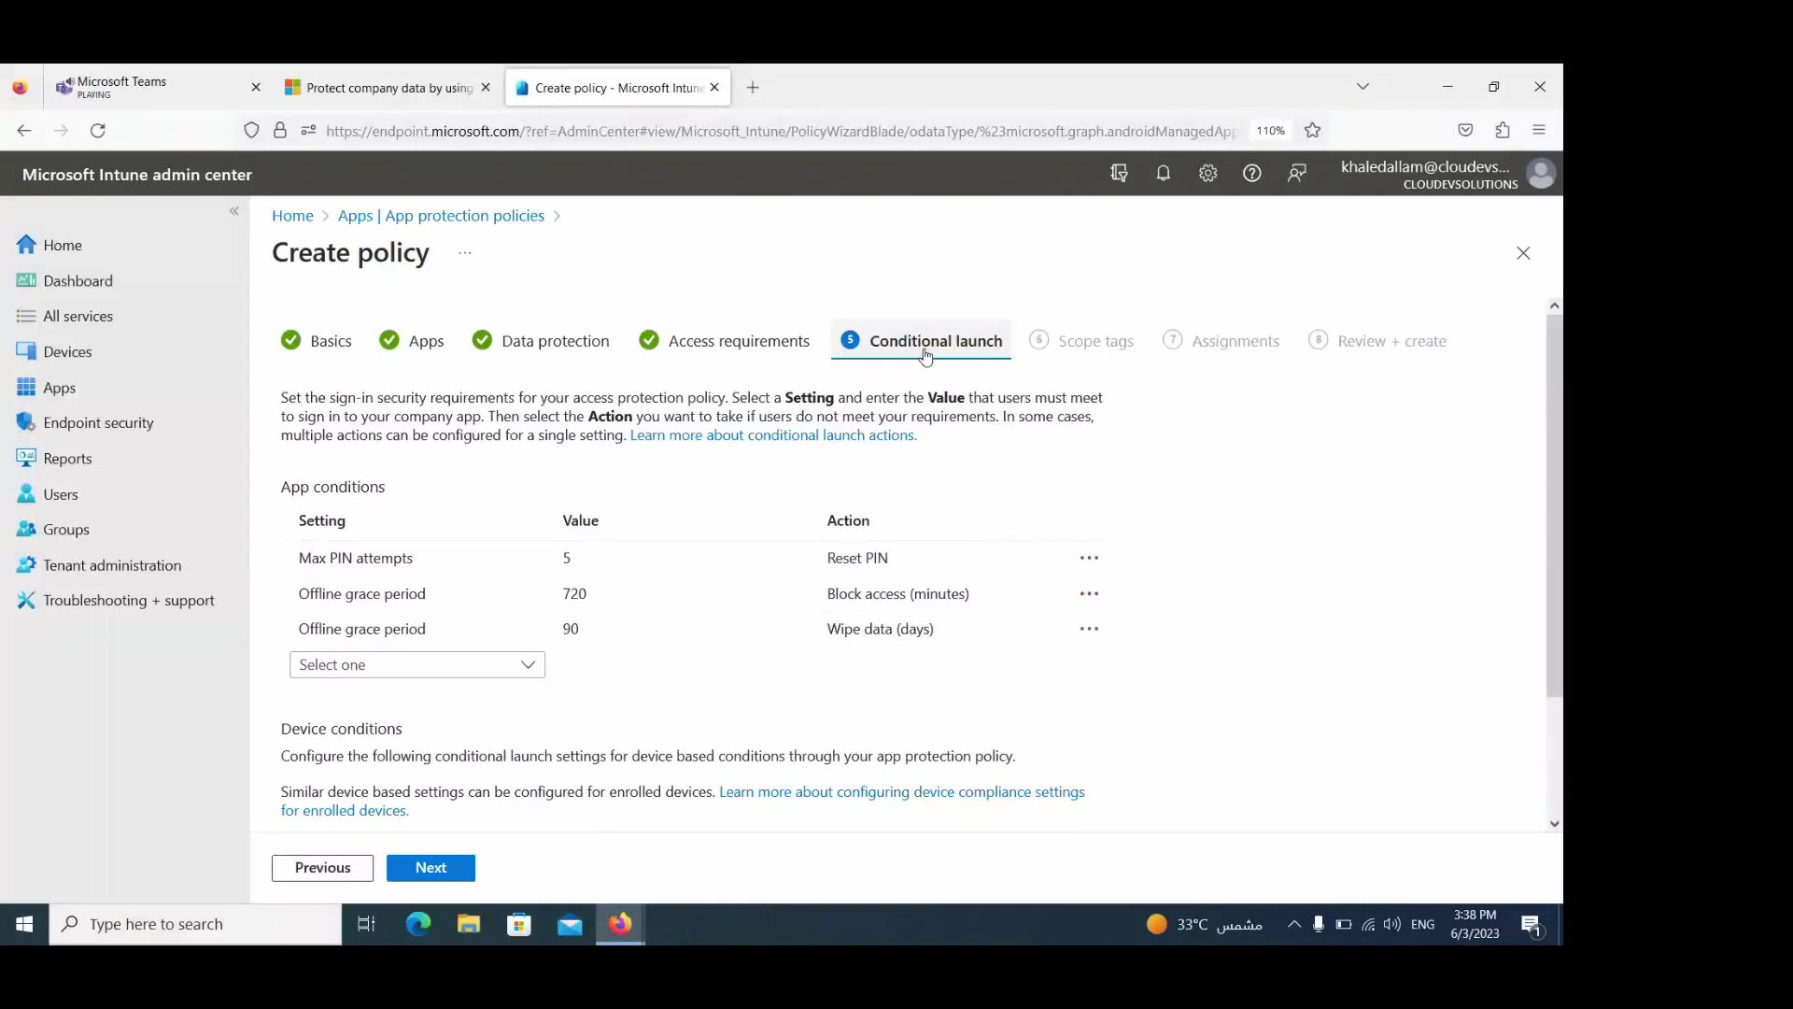
Step: Examine the Max PIN attempts condition and the actions available for it
click(347, 570)
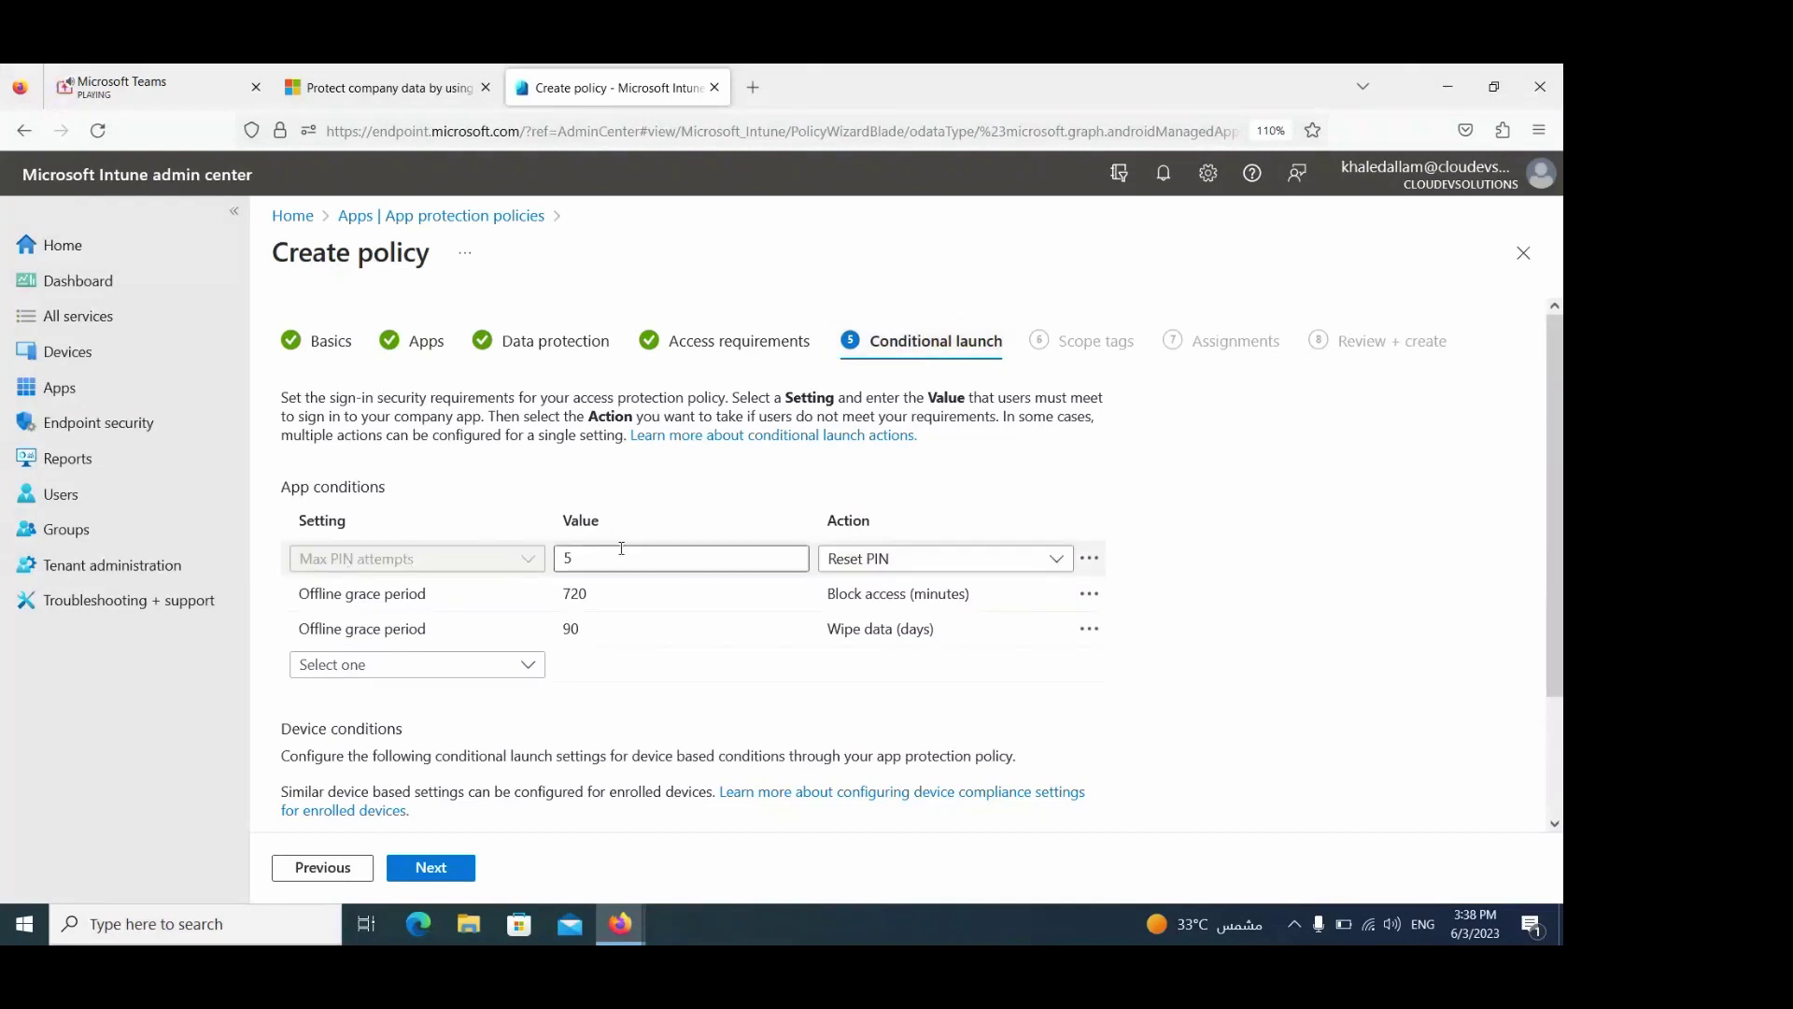
click(760, 487)
click(851, 558)
click(1053, 560)
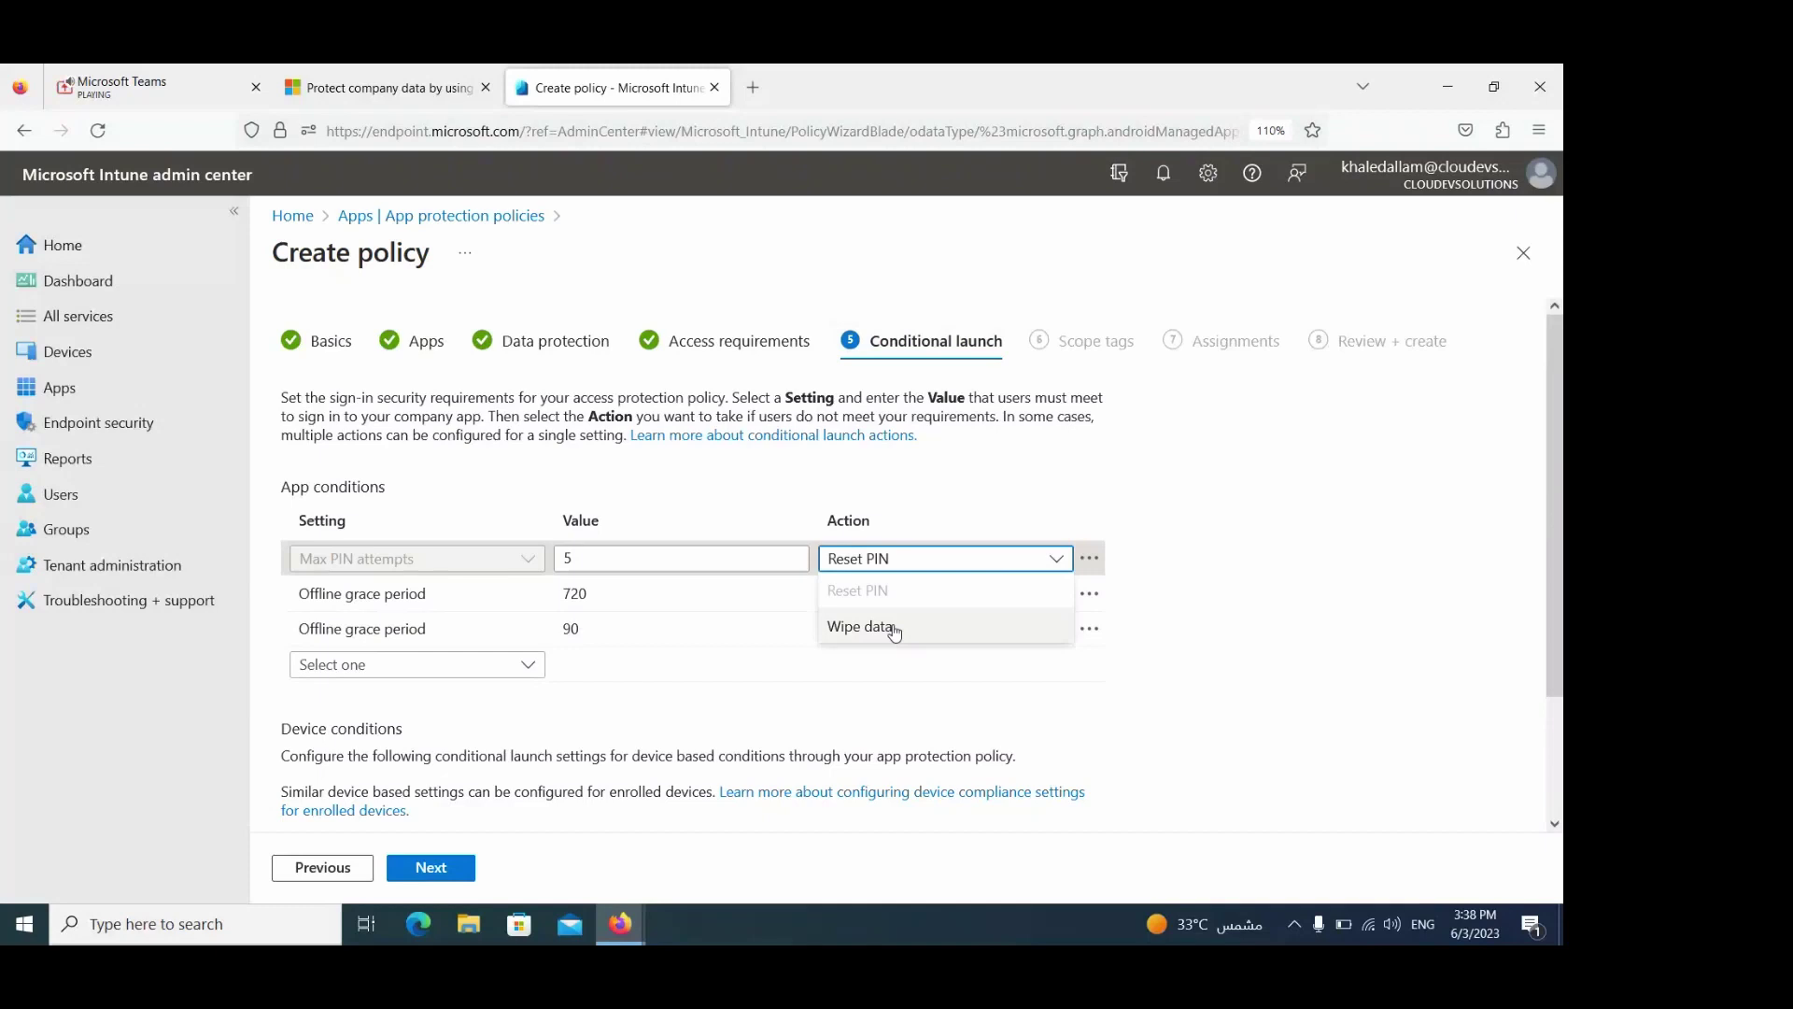
click(1341, 430)
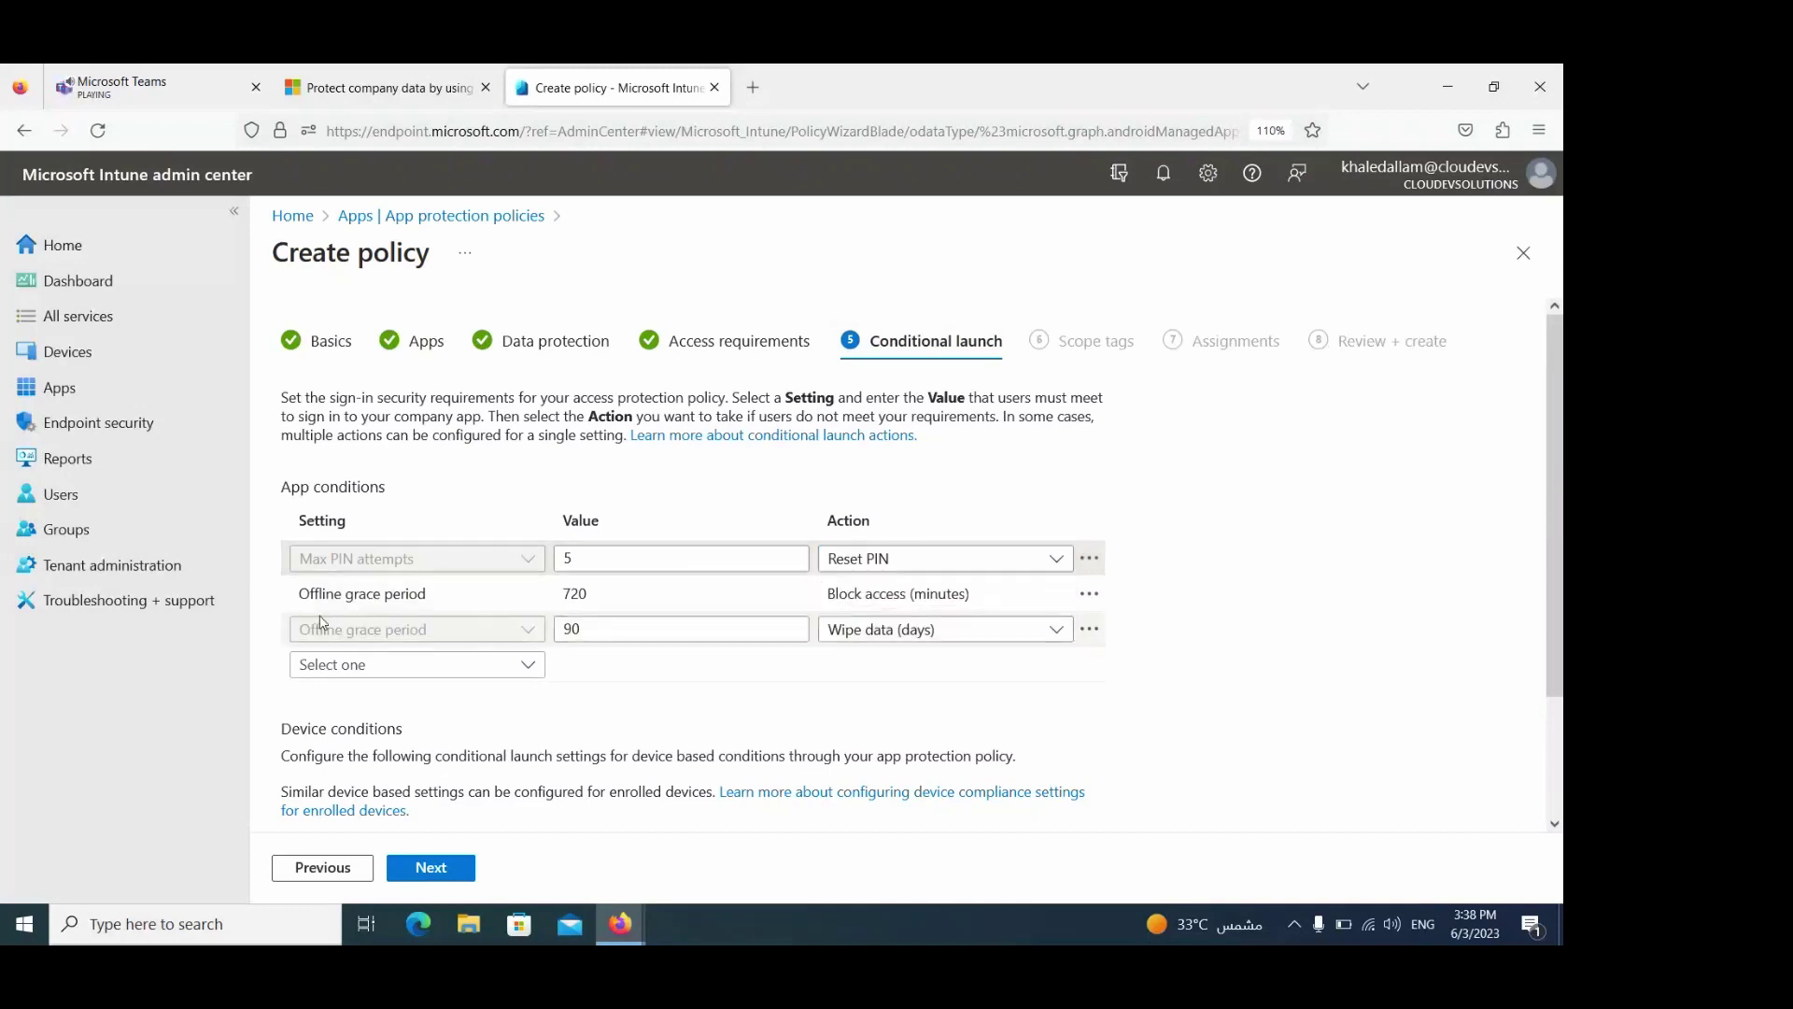
Step: Examine the values and available actions of the two Offline grace period conditions
click(400, 601)
click(608, 557)
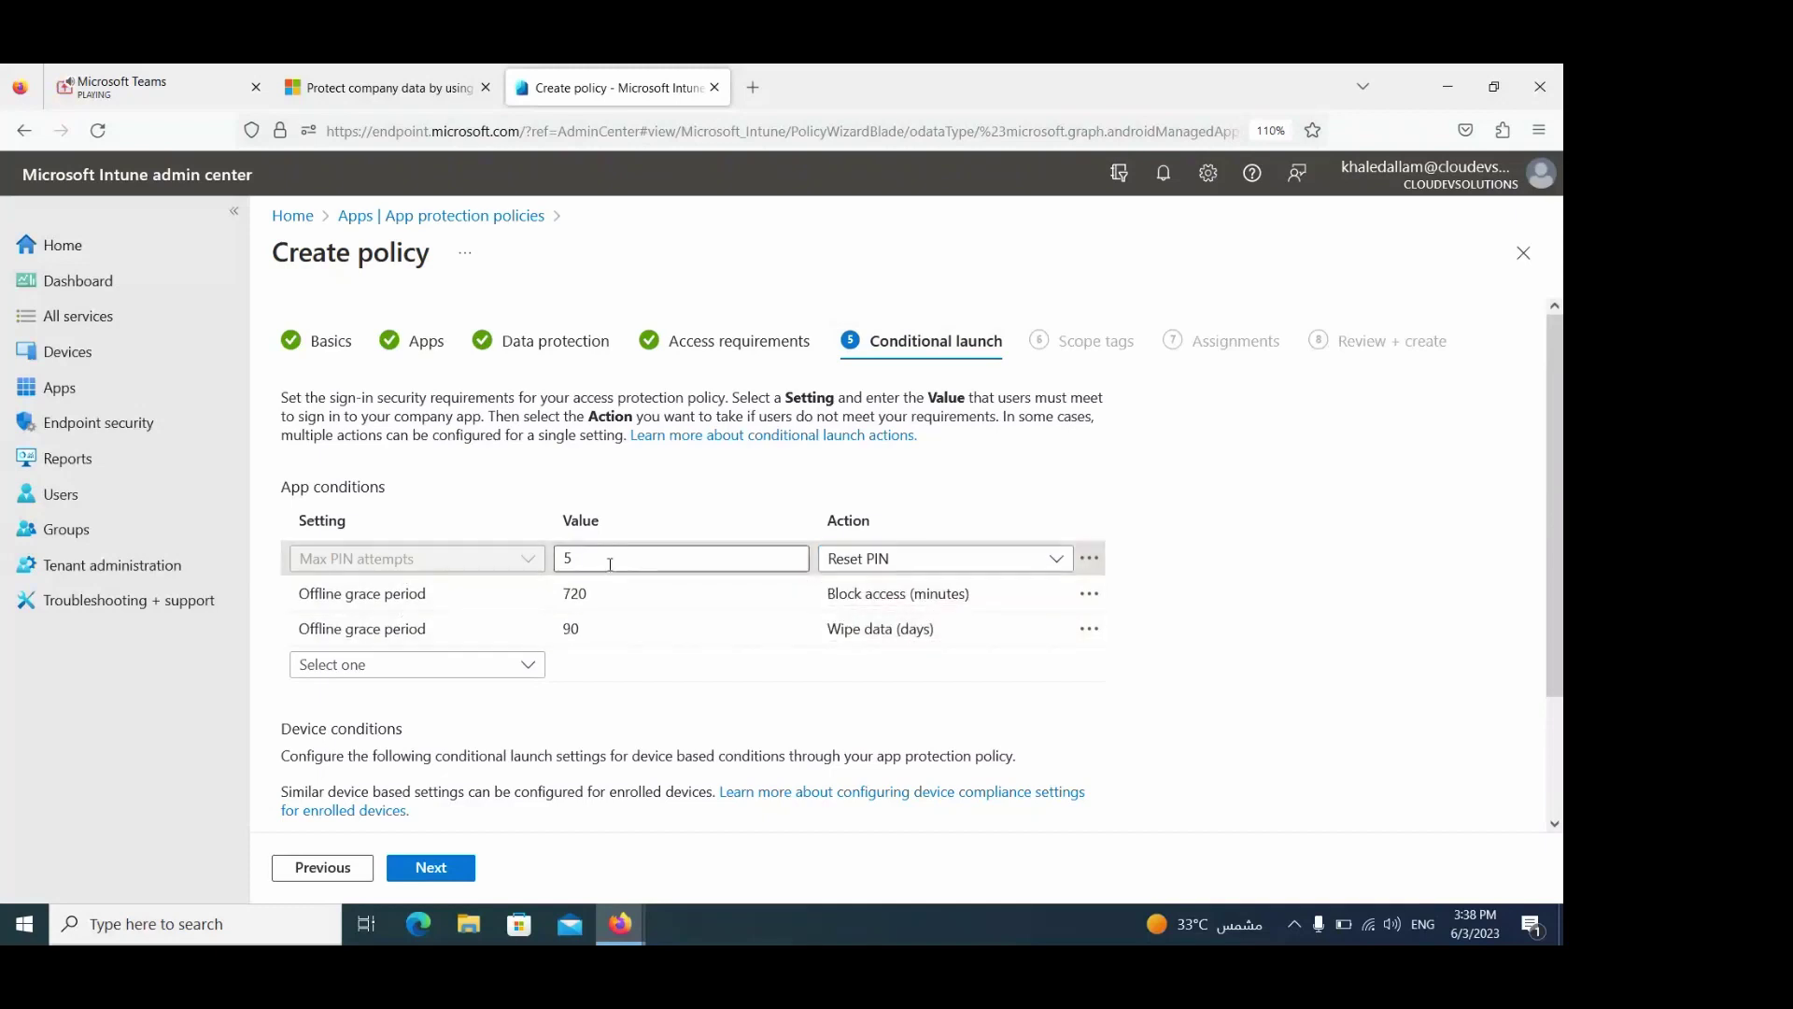
click(604, 593)
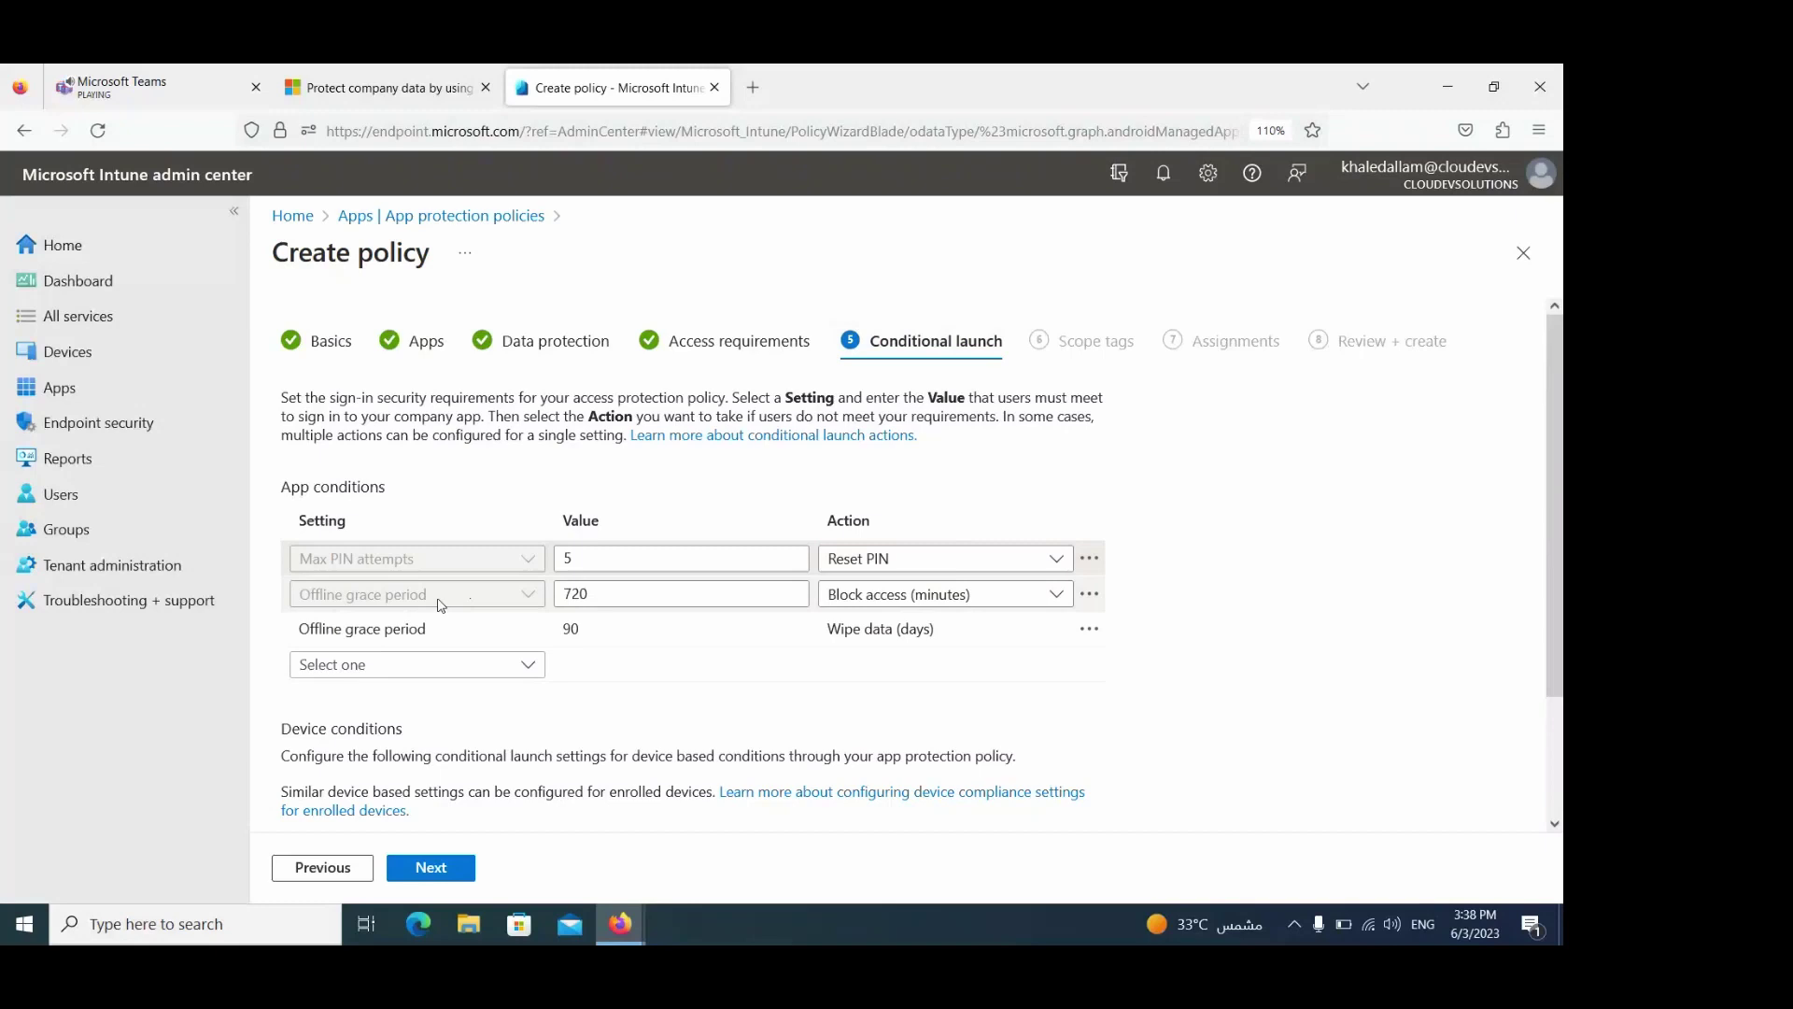
click(988, 596)
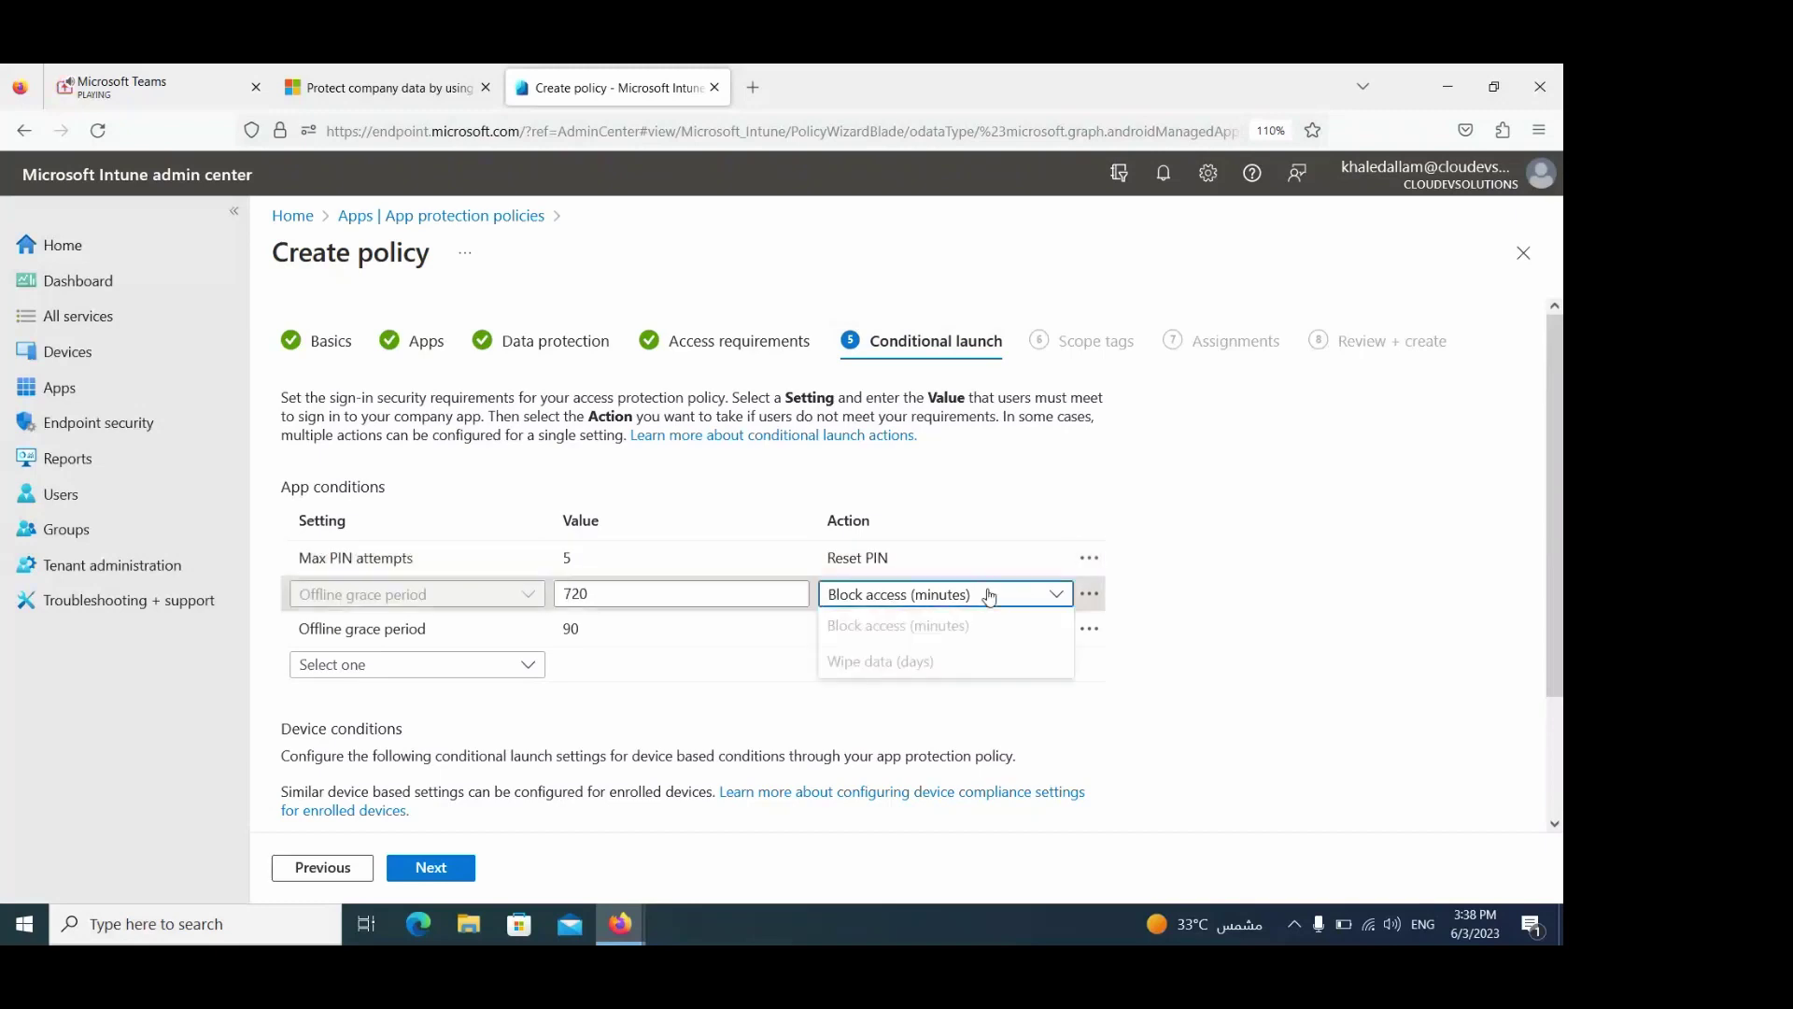
click(1149, 680)
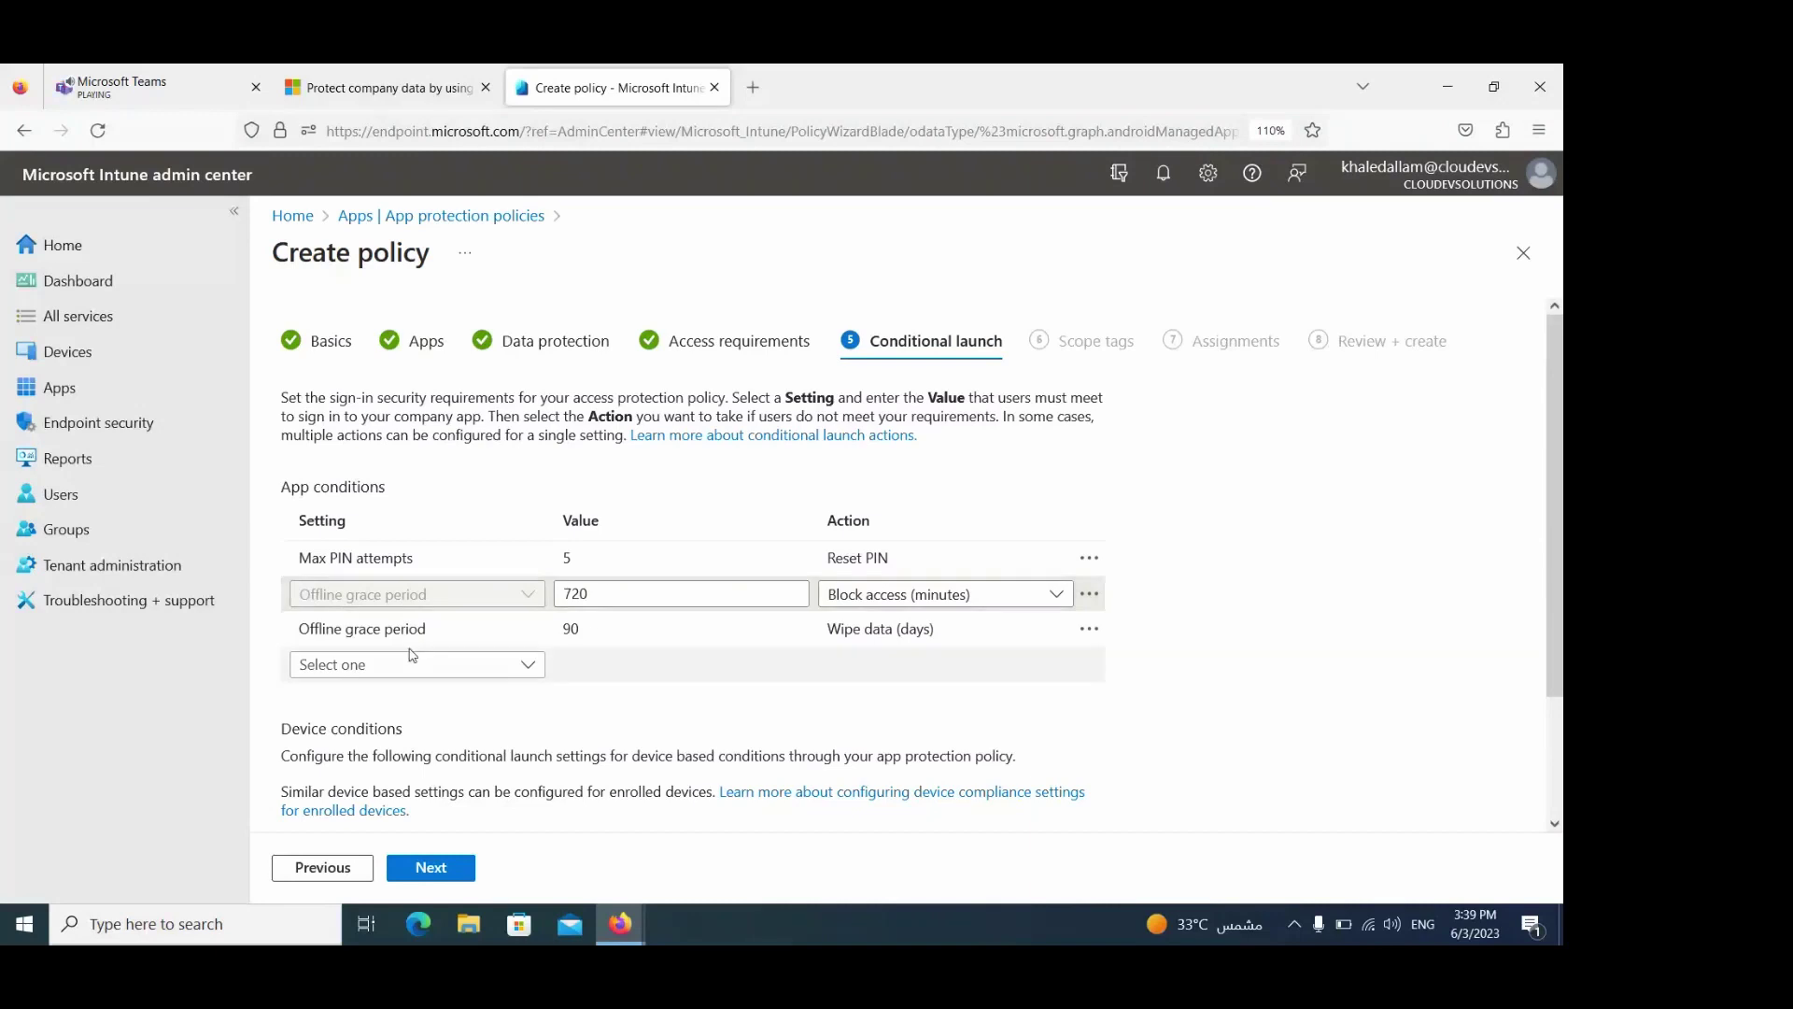
click(369, 631)
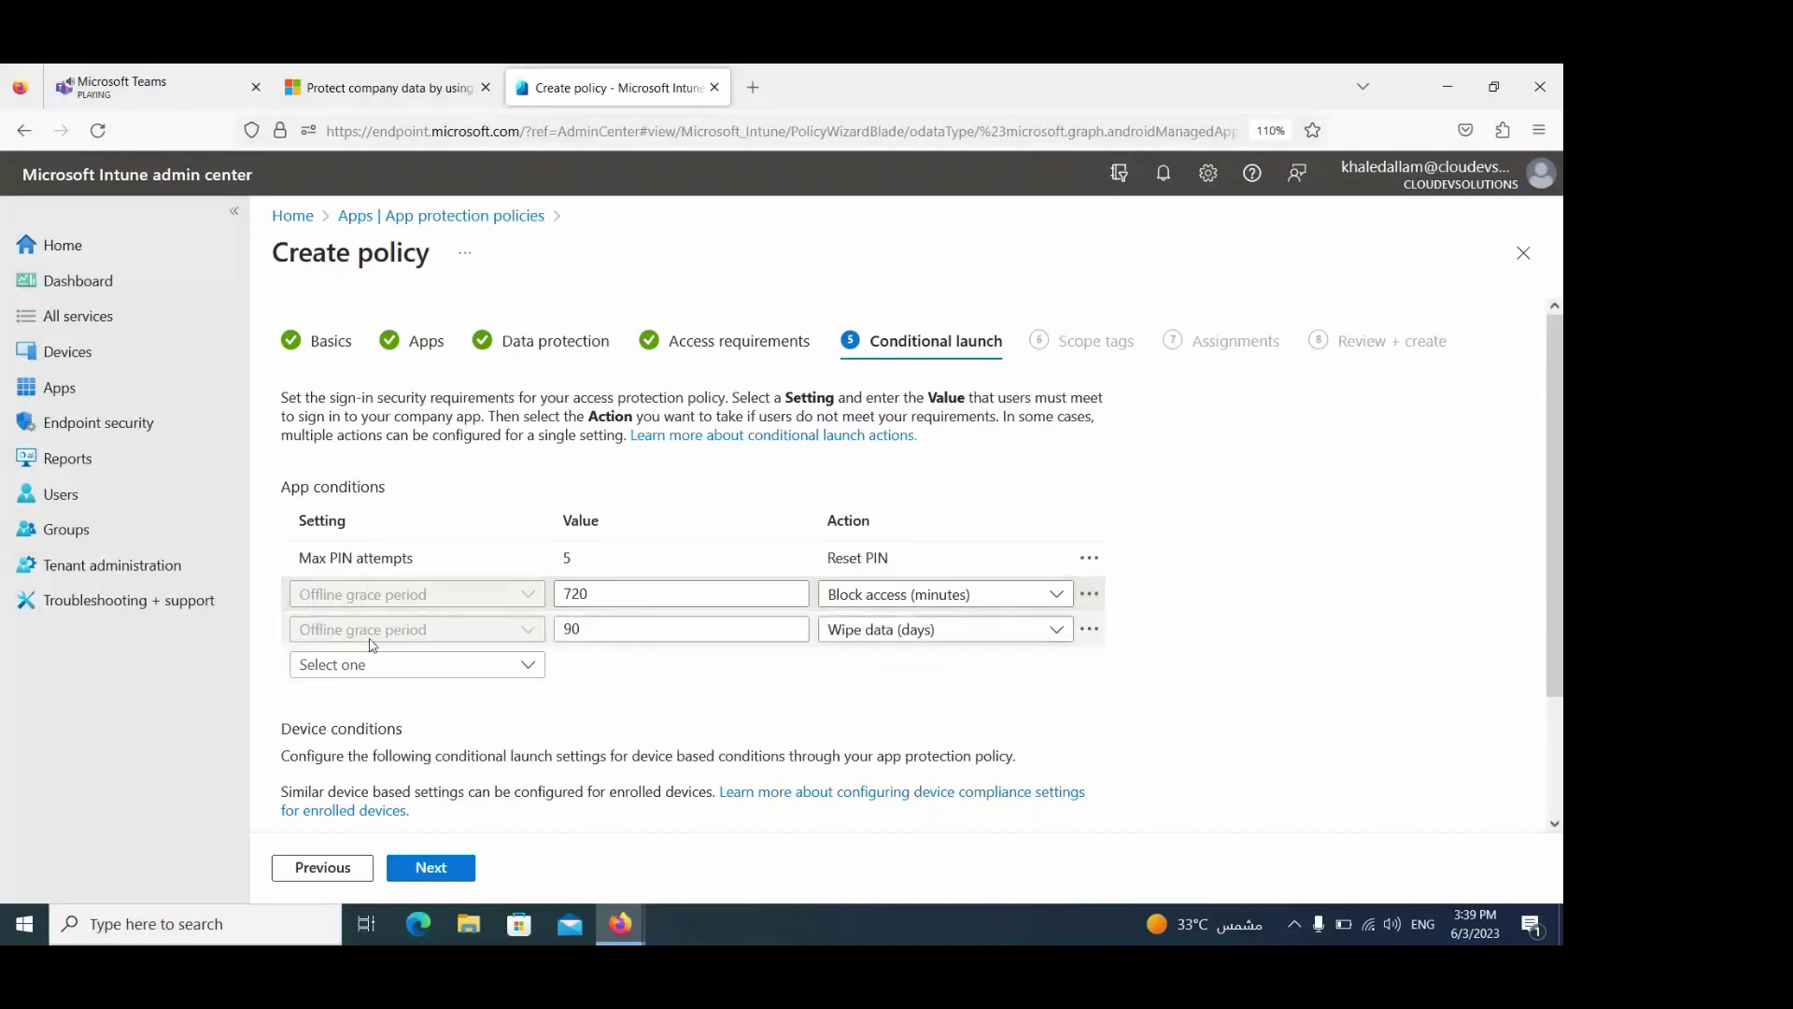
double_click(577, 630)
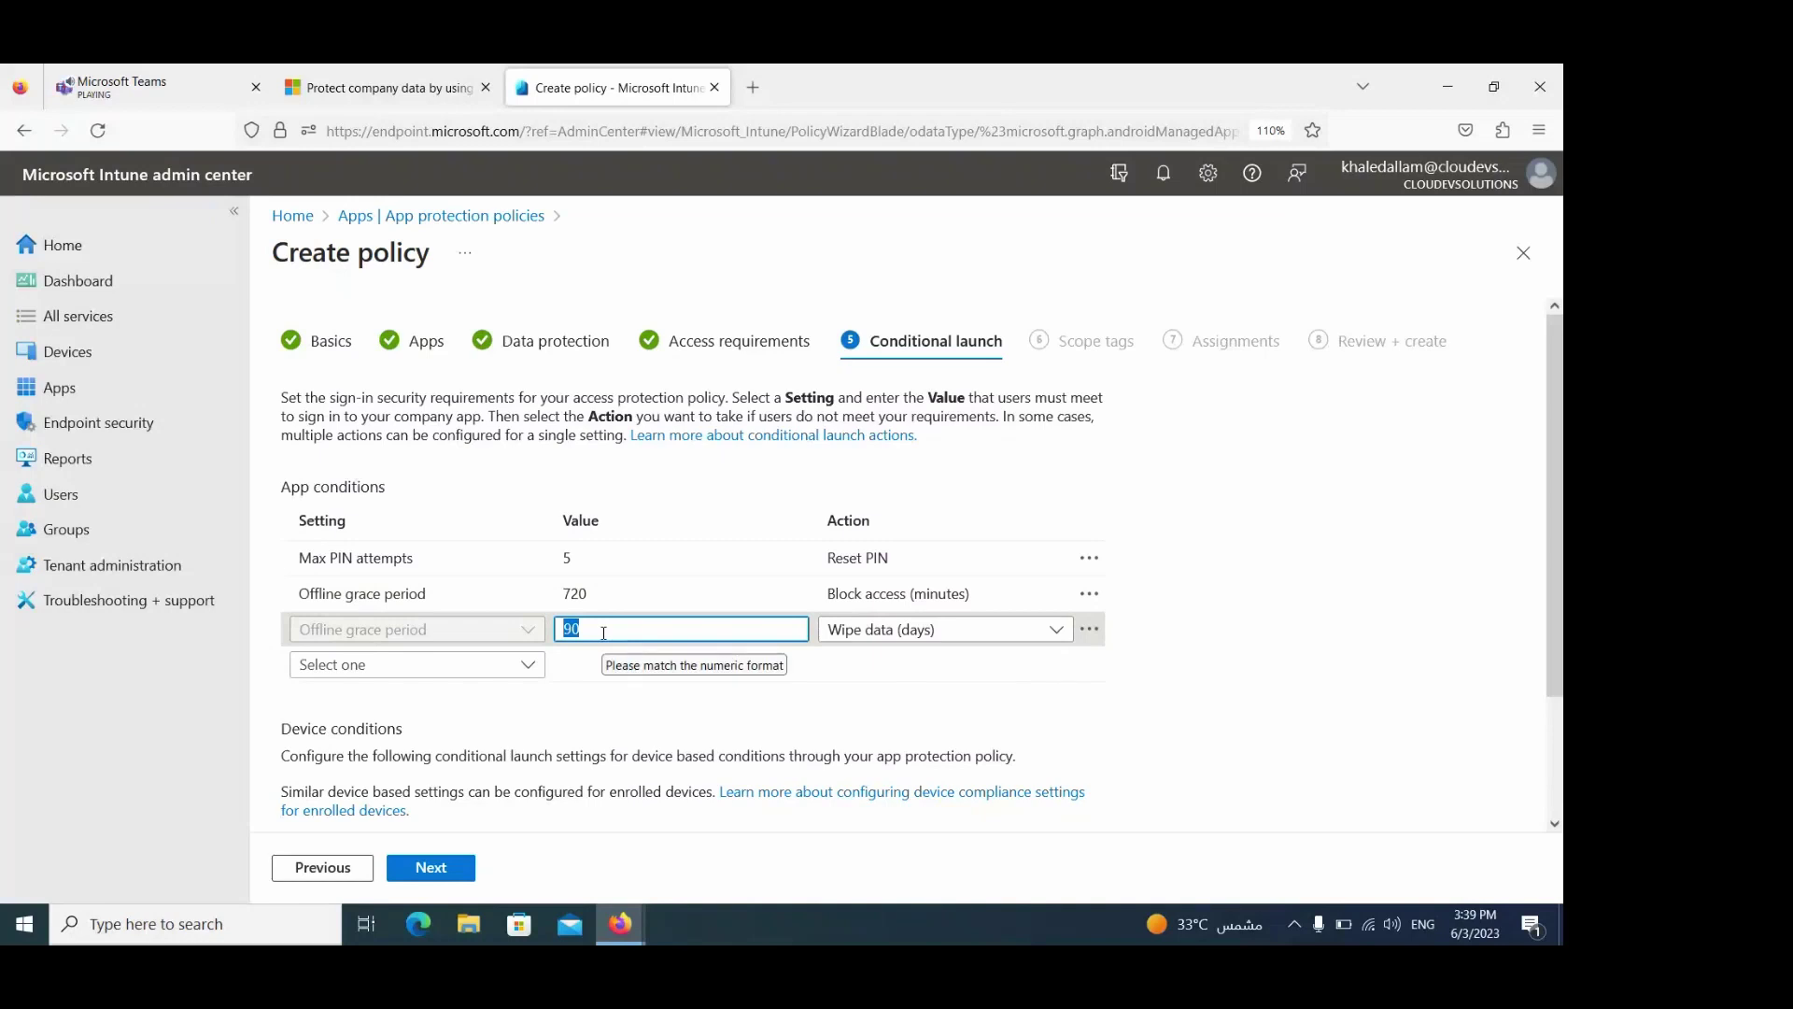
click(900, 638)
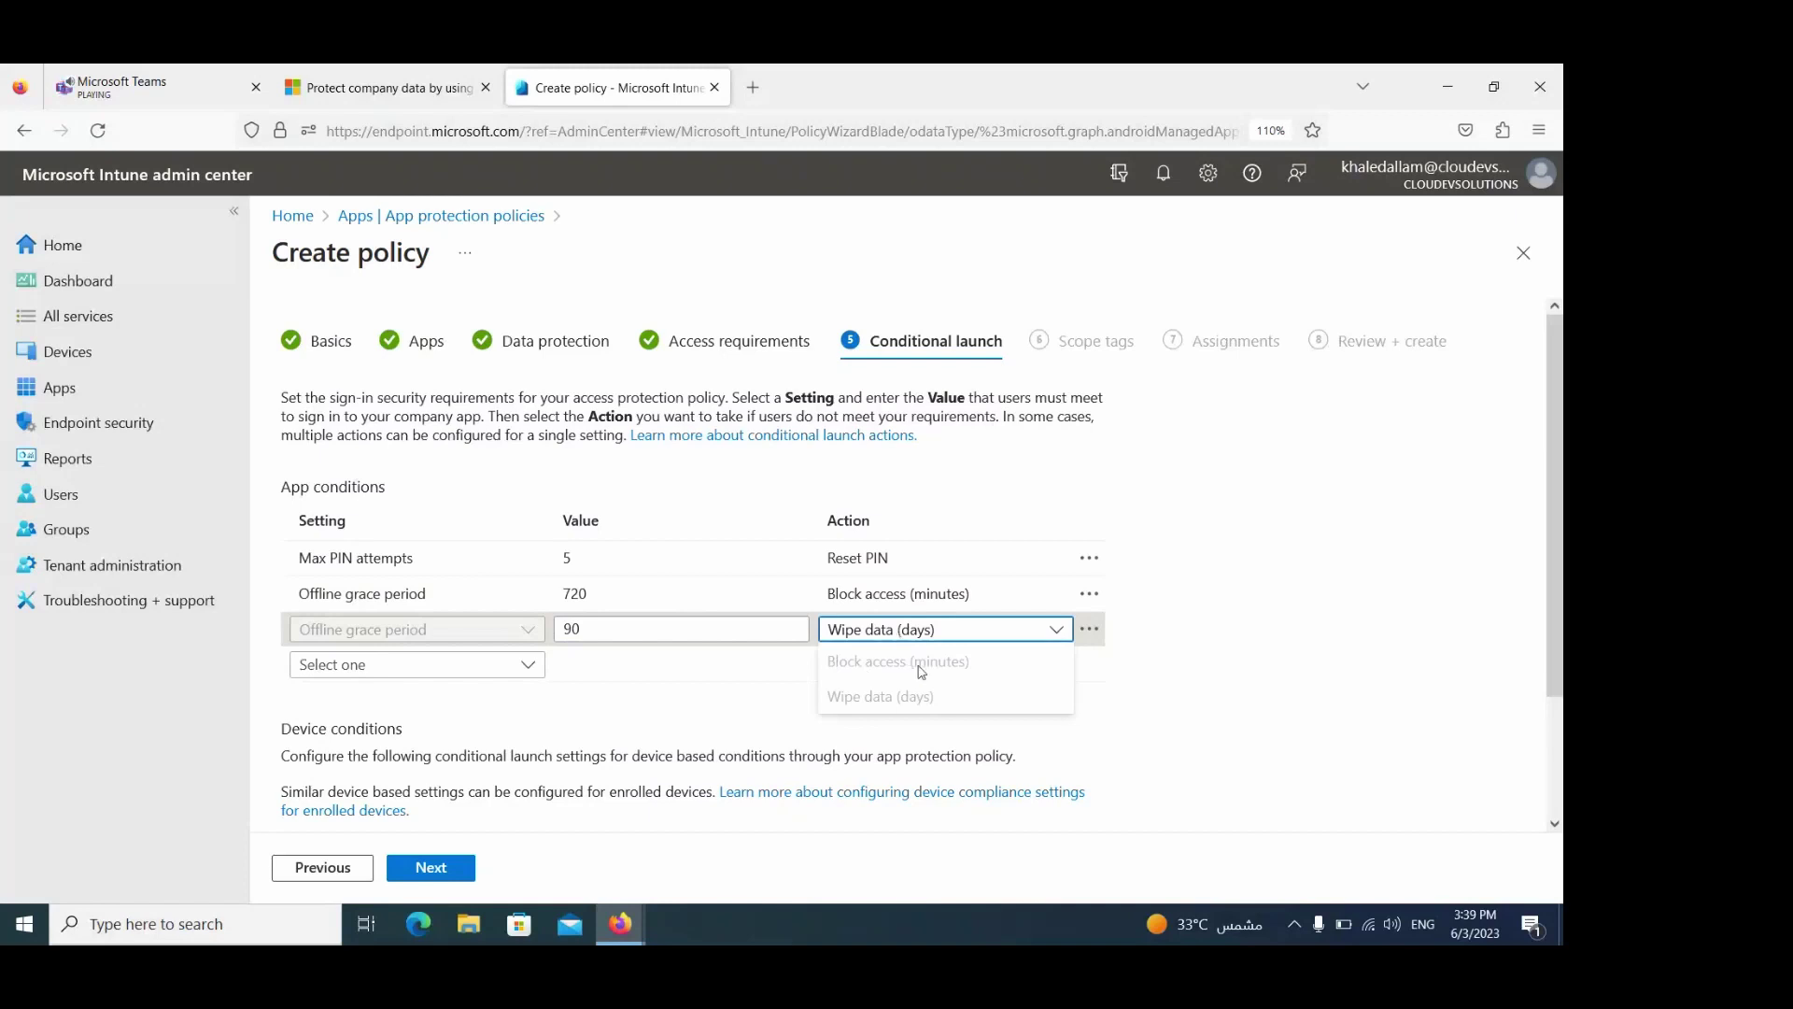
click(698, 698)
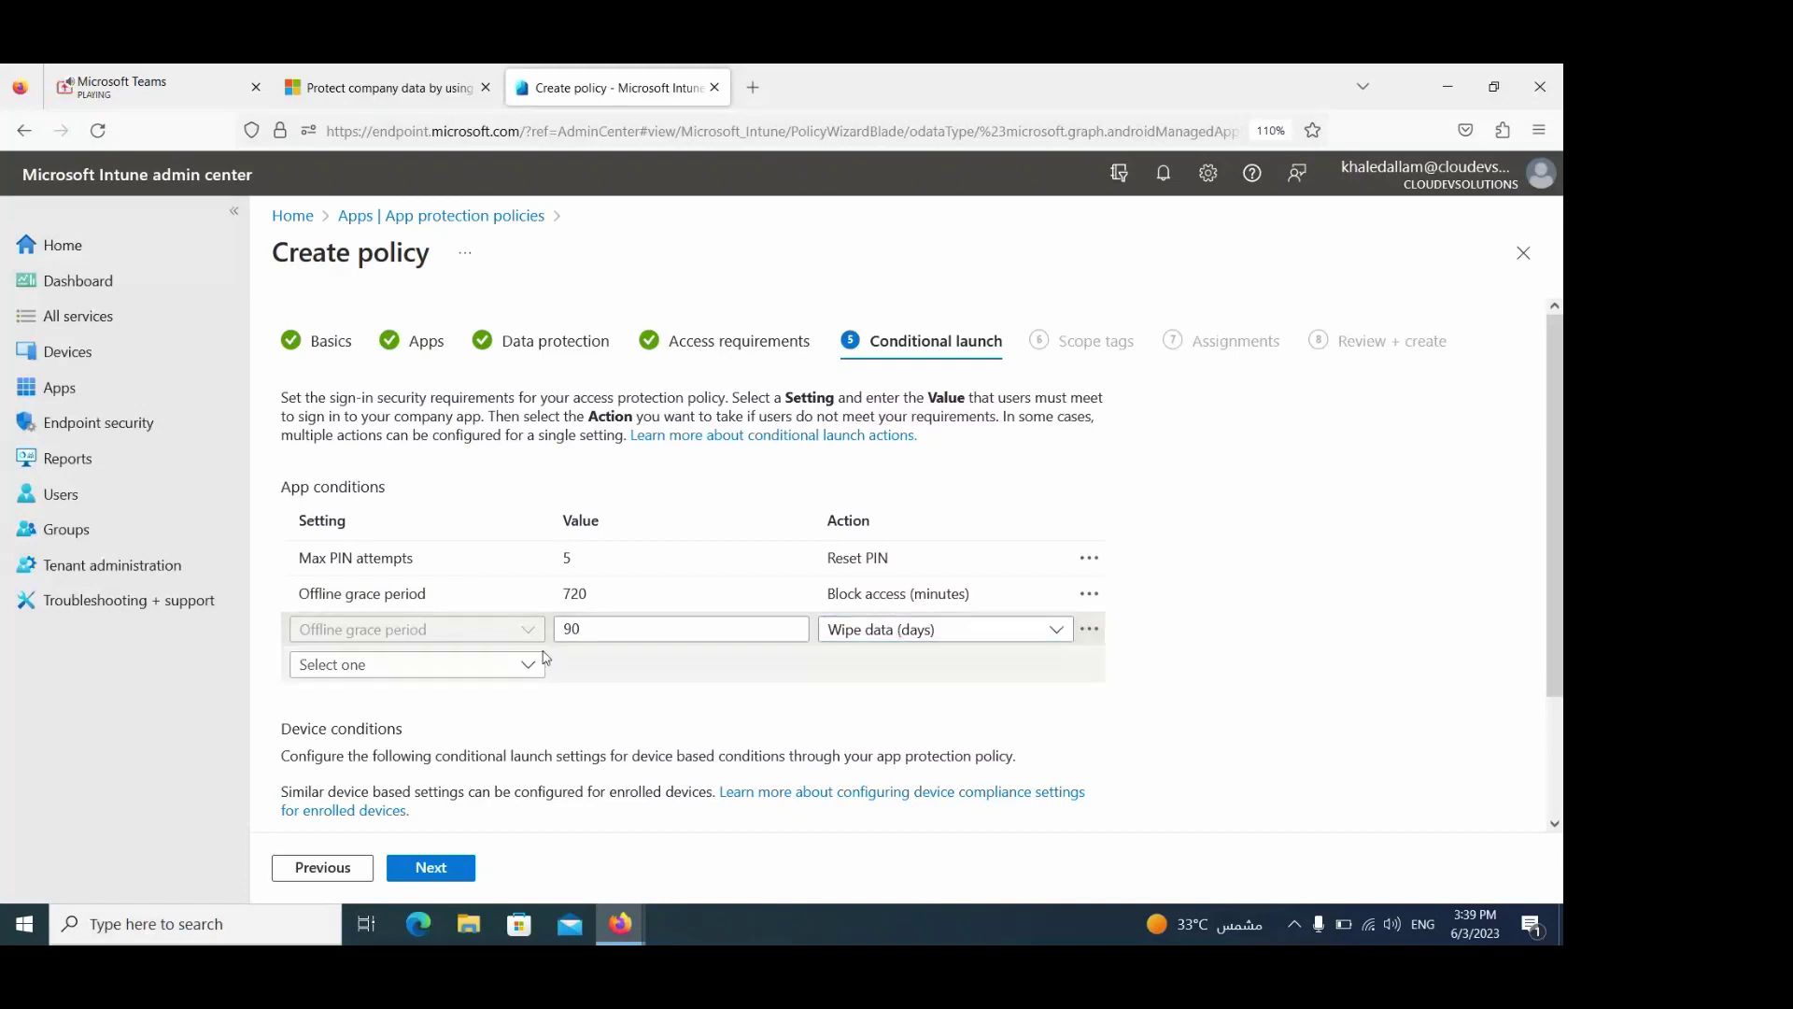
Step: Add a Min app version app condition and look through its available actions, leaving its value and action unset
click(417, 665)
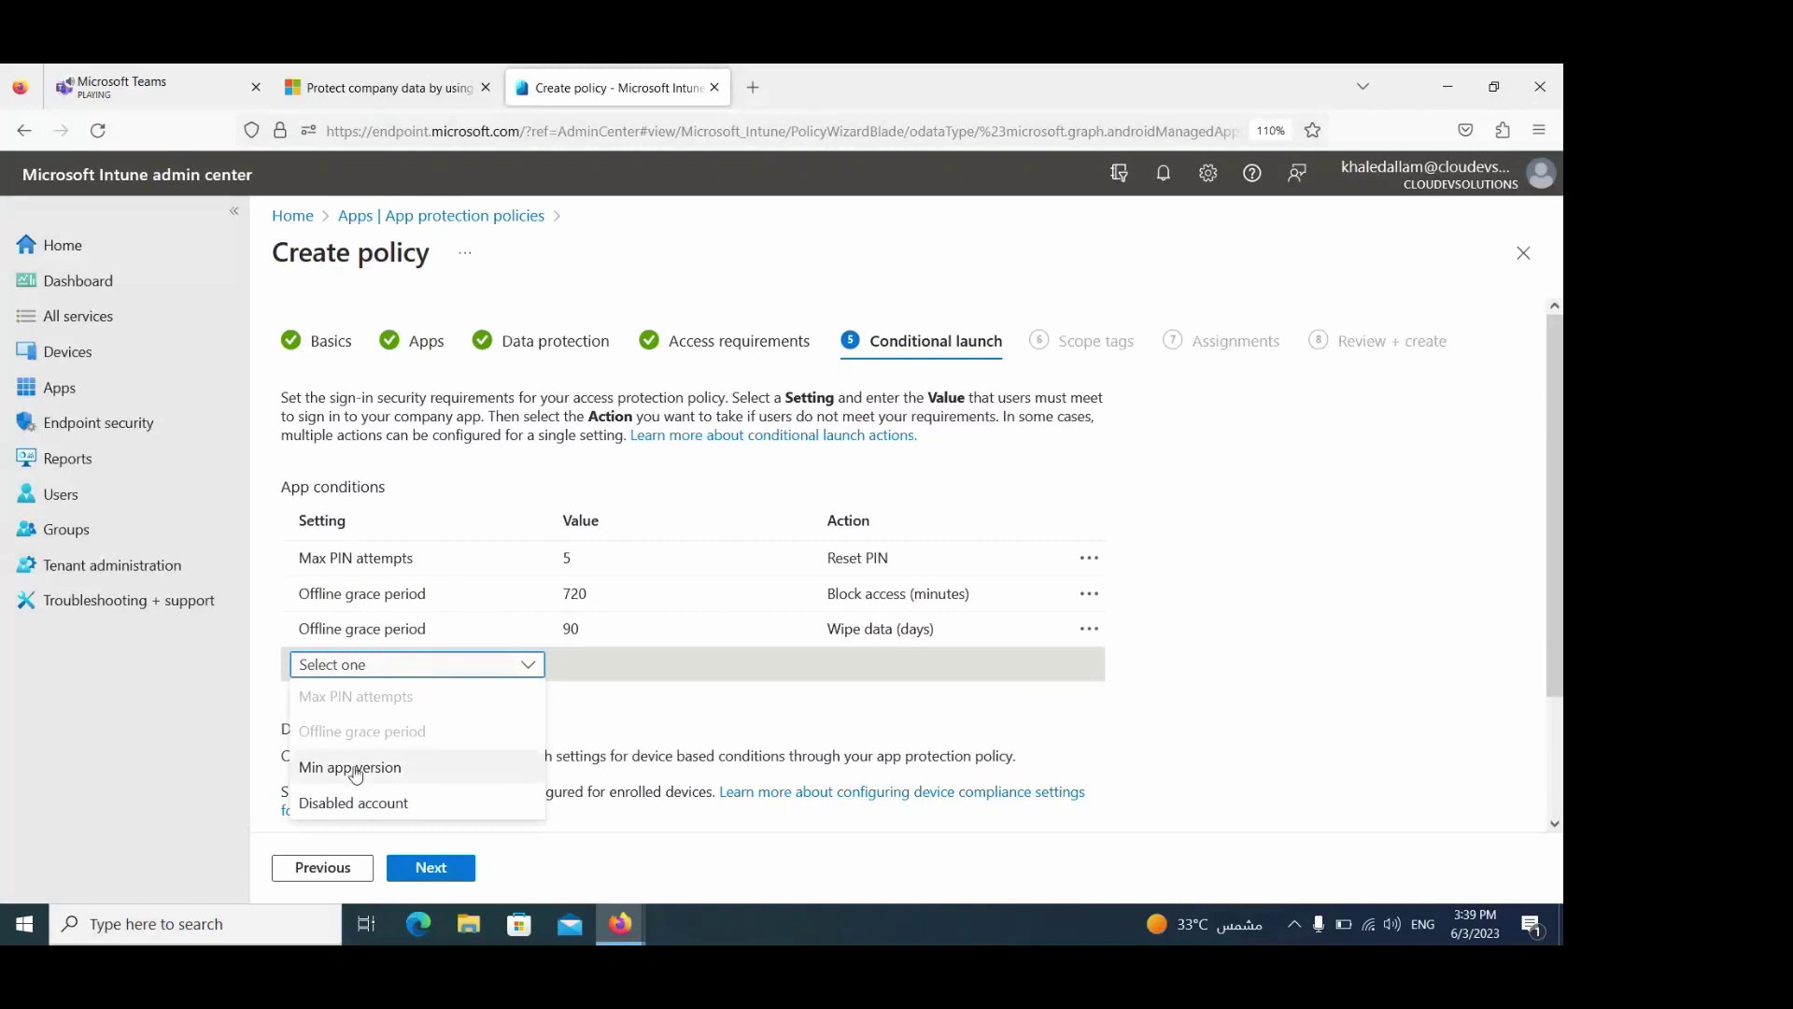
click(394, 767)
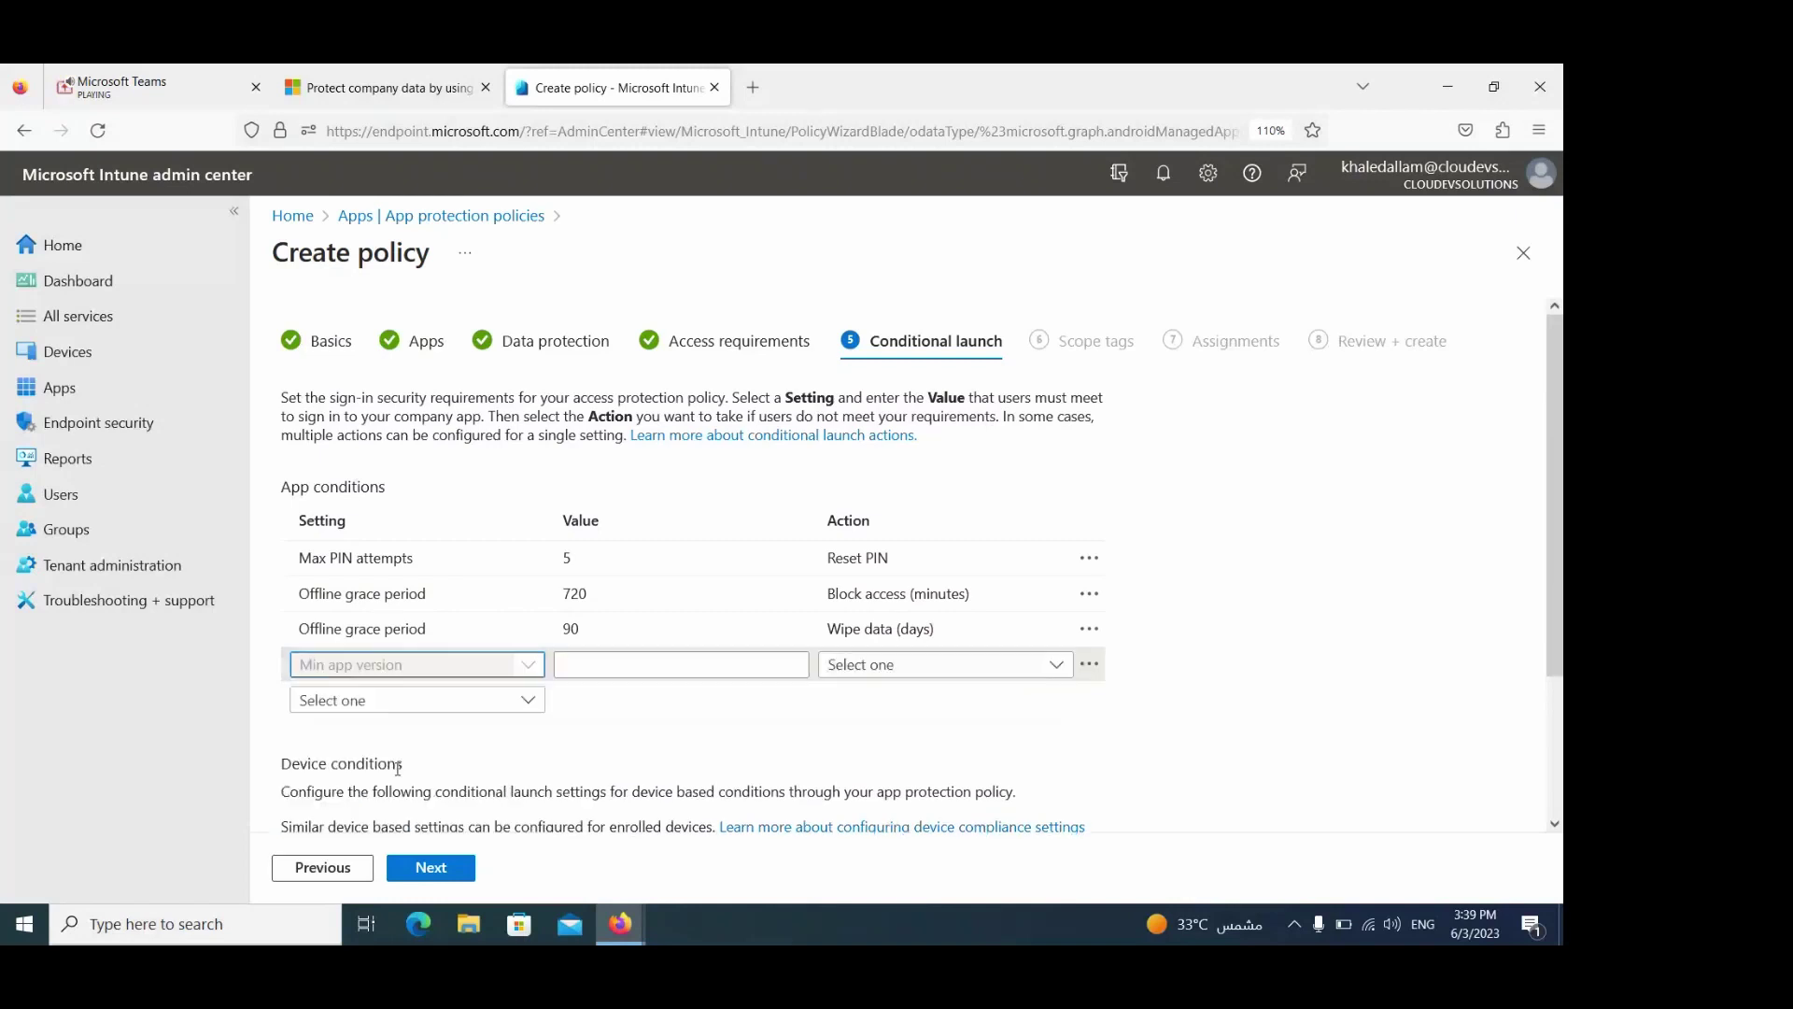
click(679, 660)
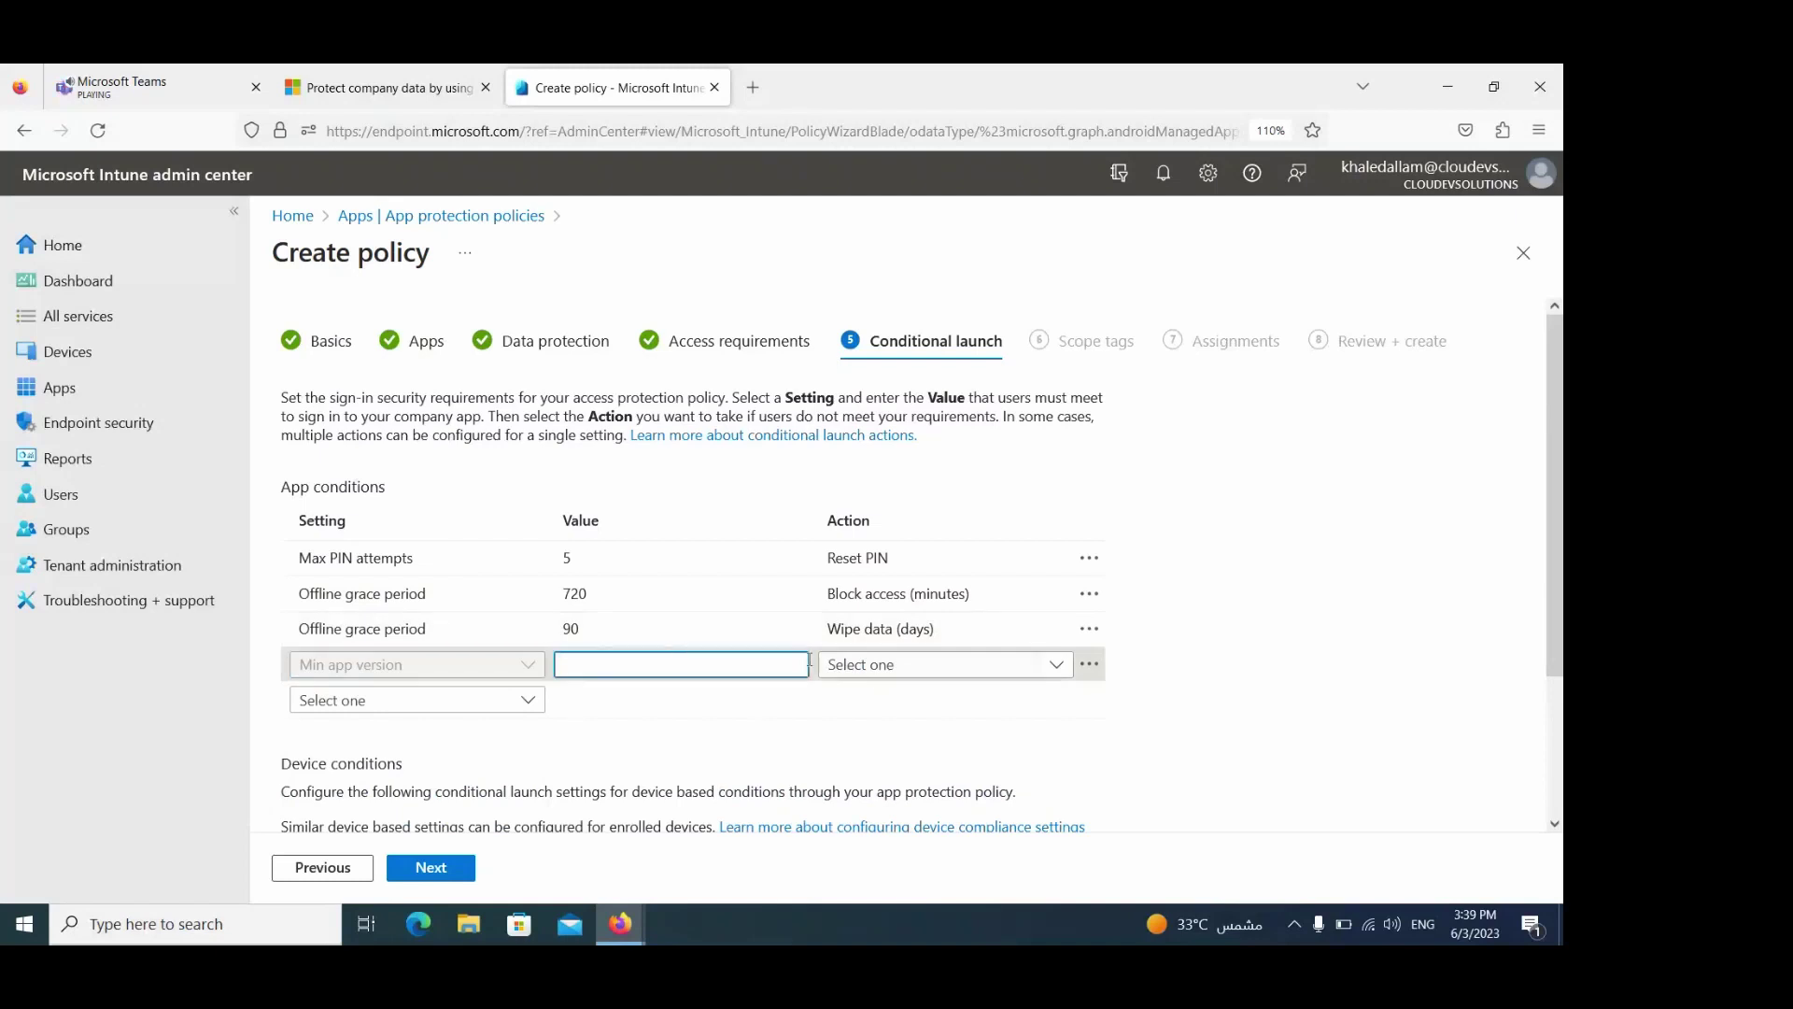
click(878, 665)
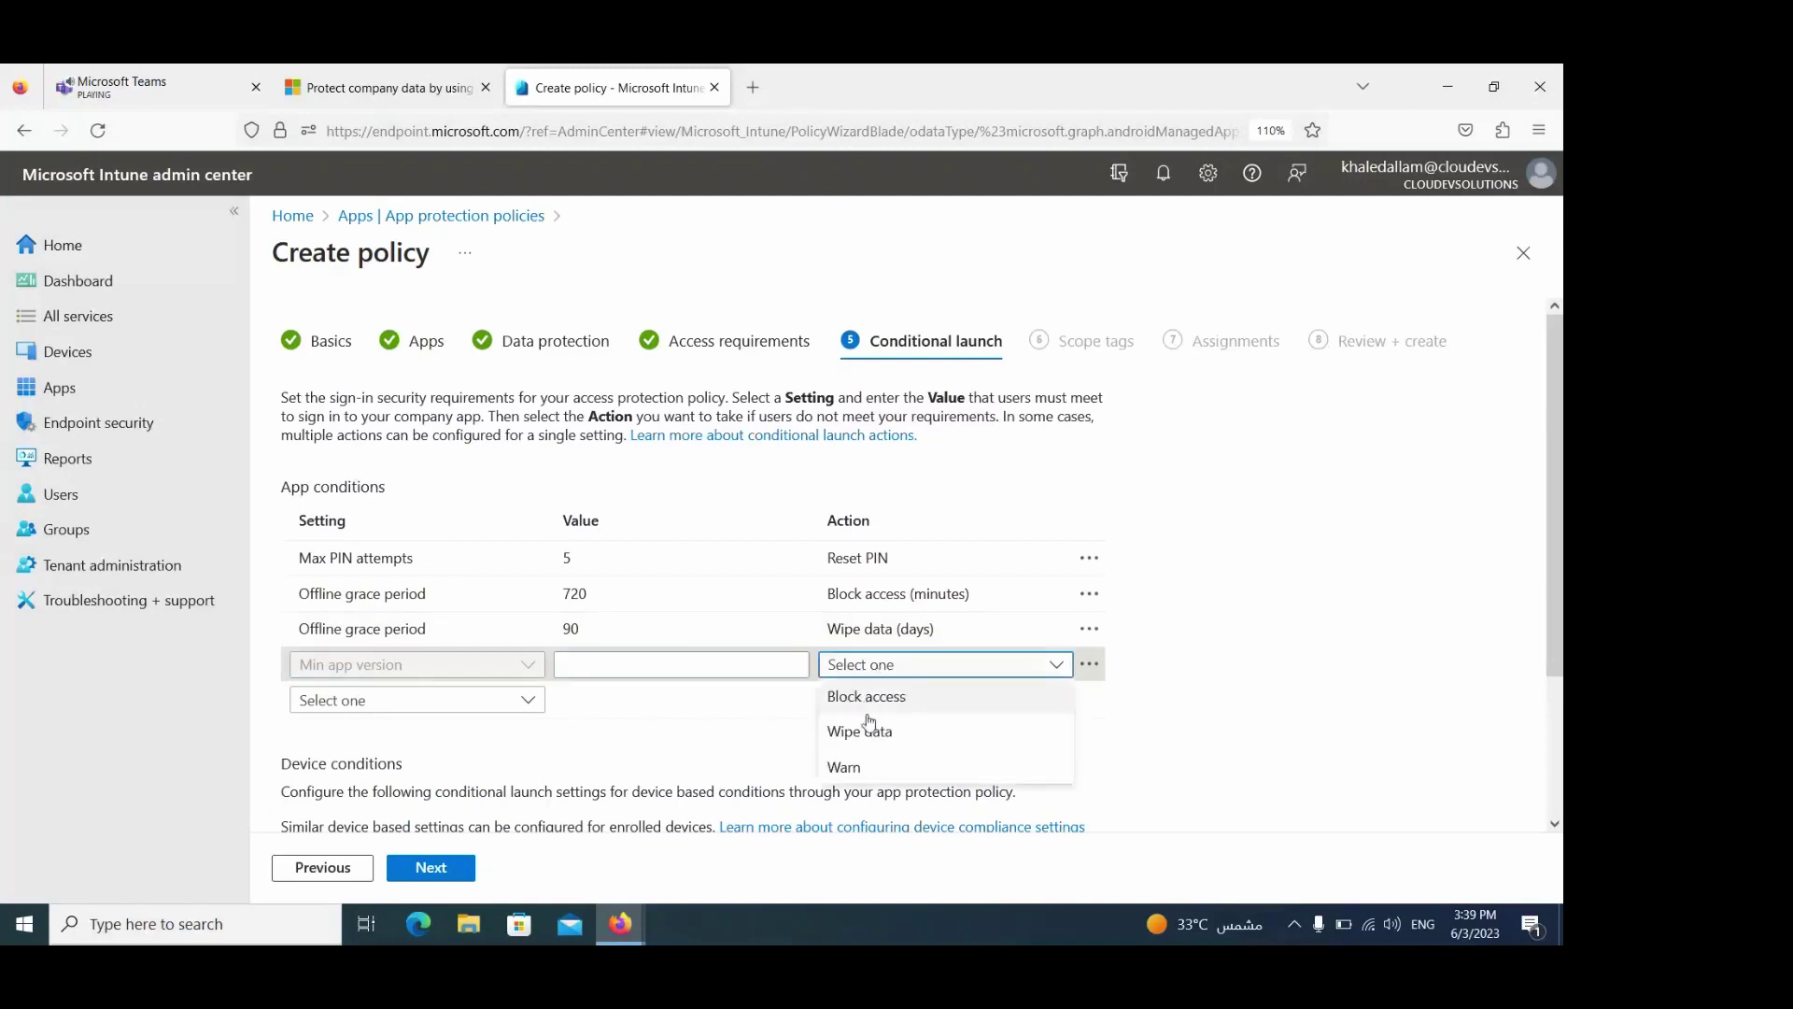
click(1320, 669)
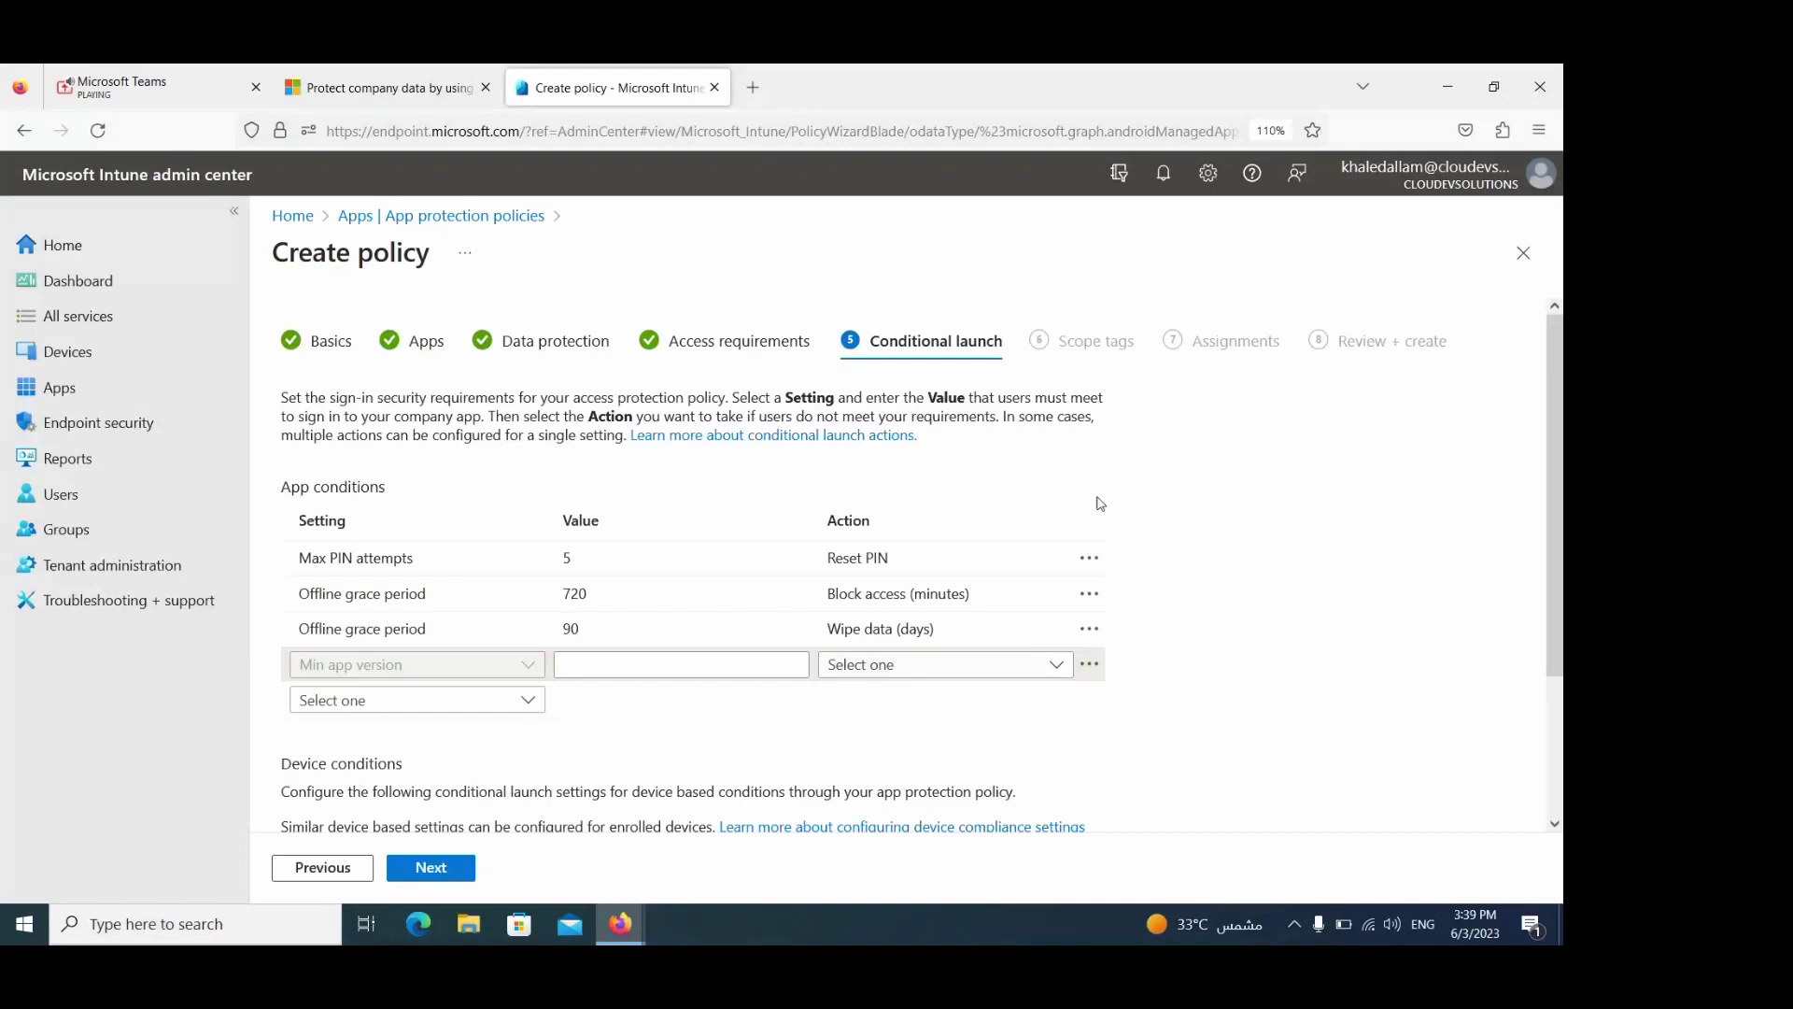
click(285, 603)
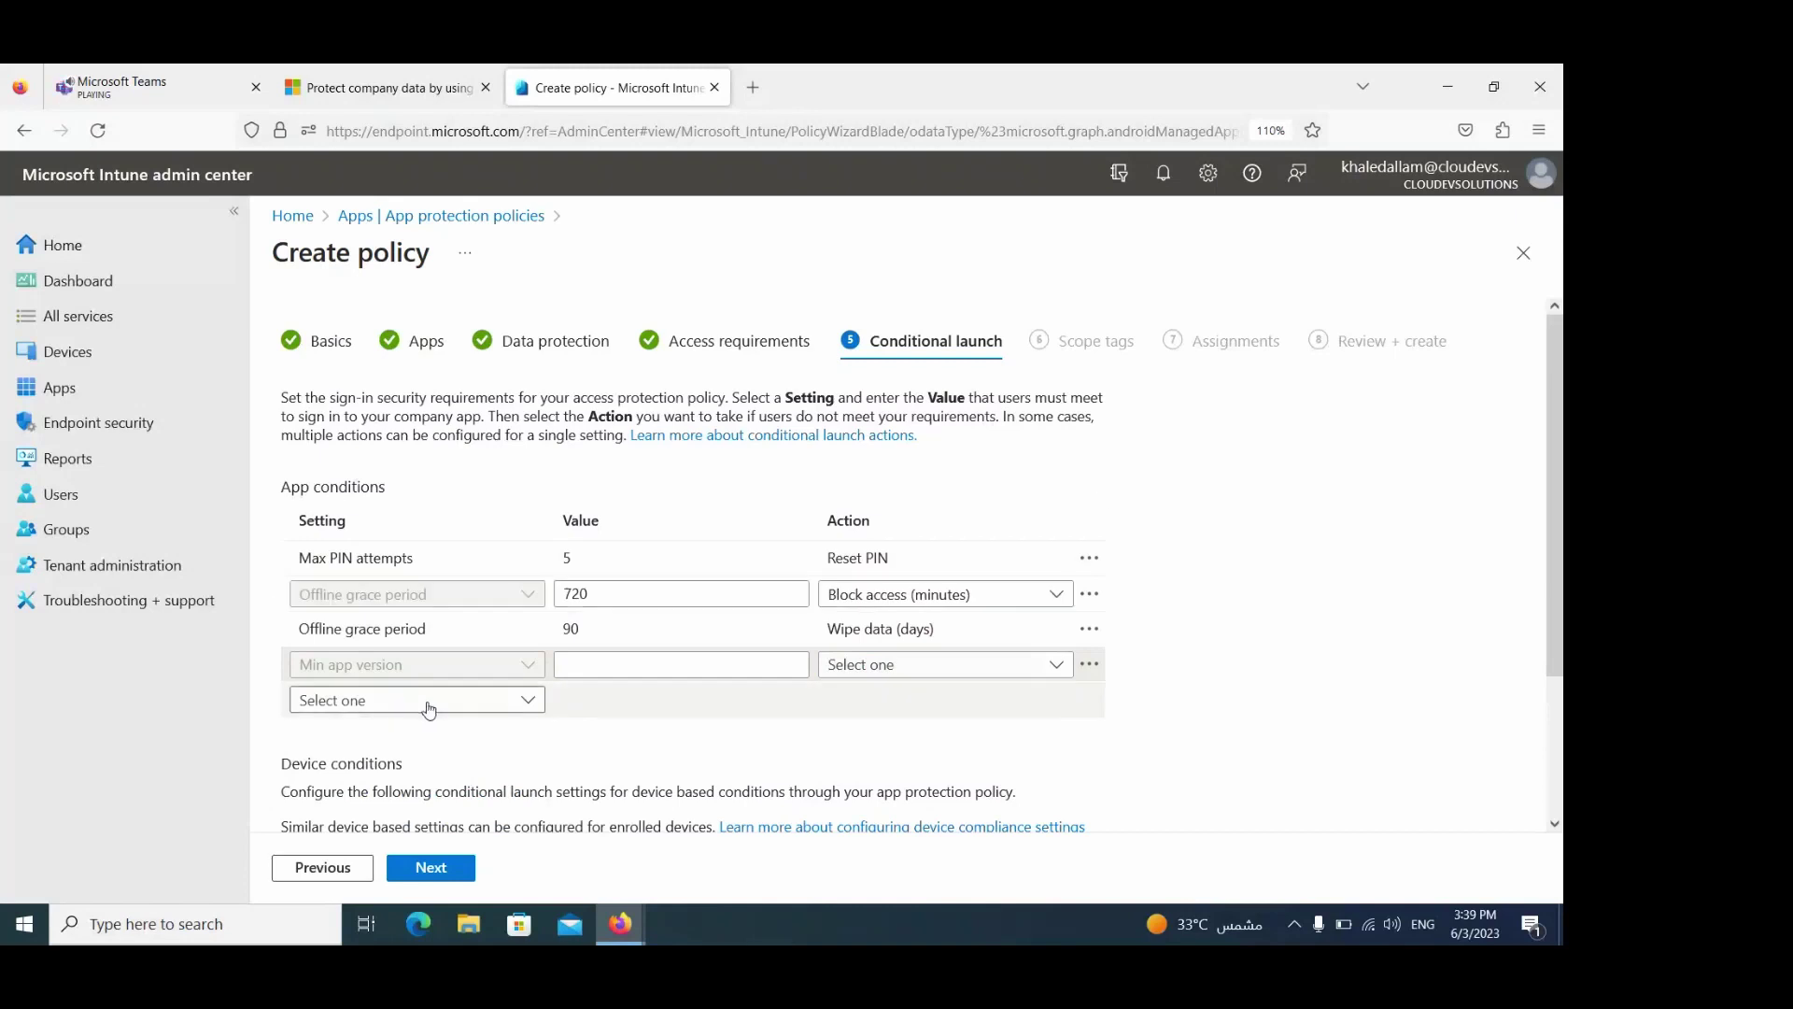
mouse_move(918, 638)
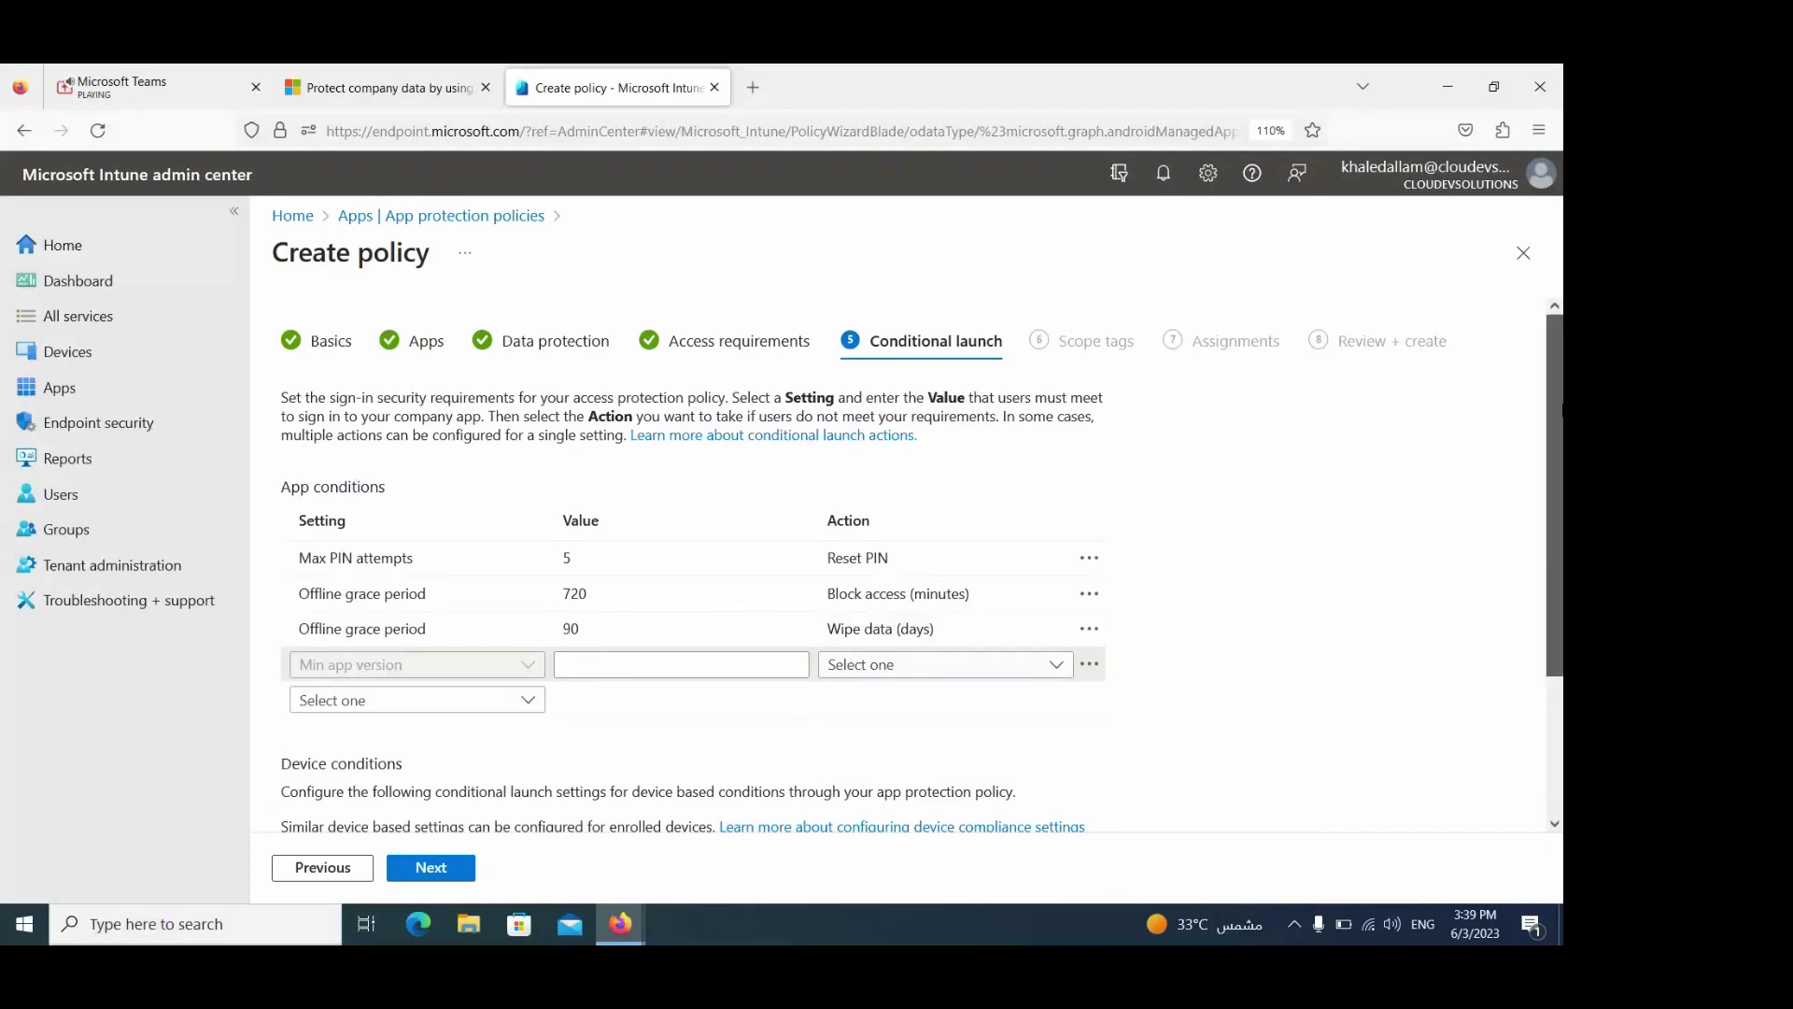
Step: Examine the device conditions, including the actions for jailbroken/rooted devices and the other settings that can be added
scroll(1562, 408, down, 3)
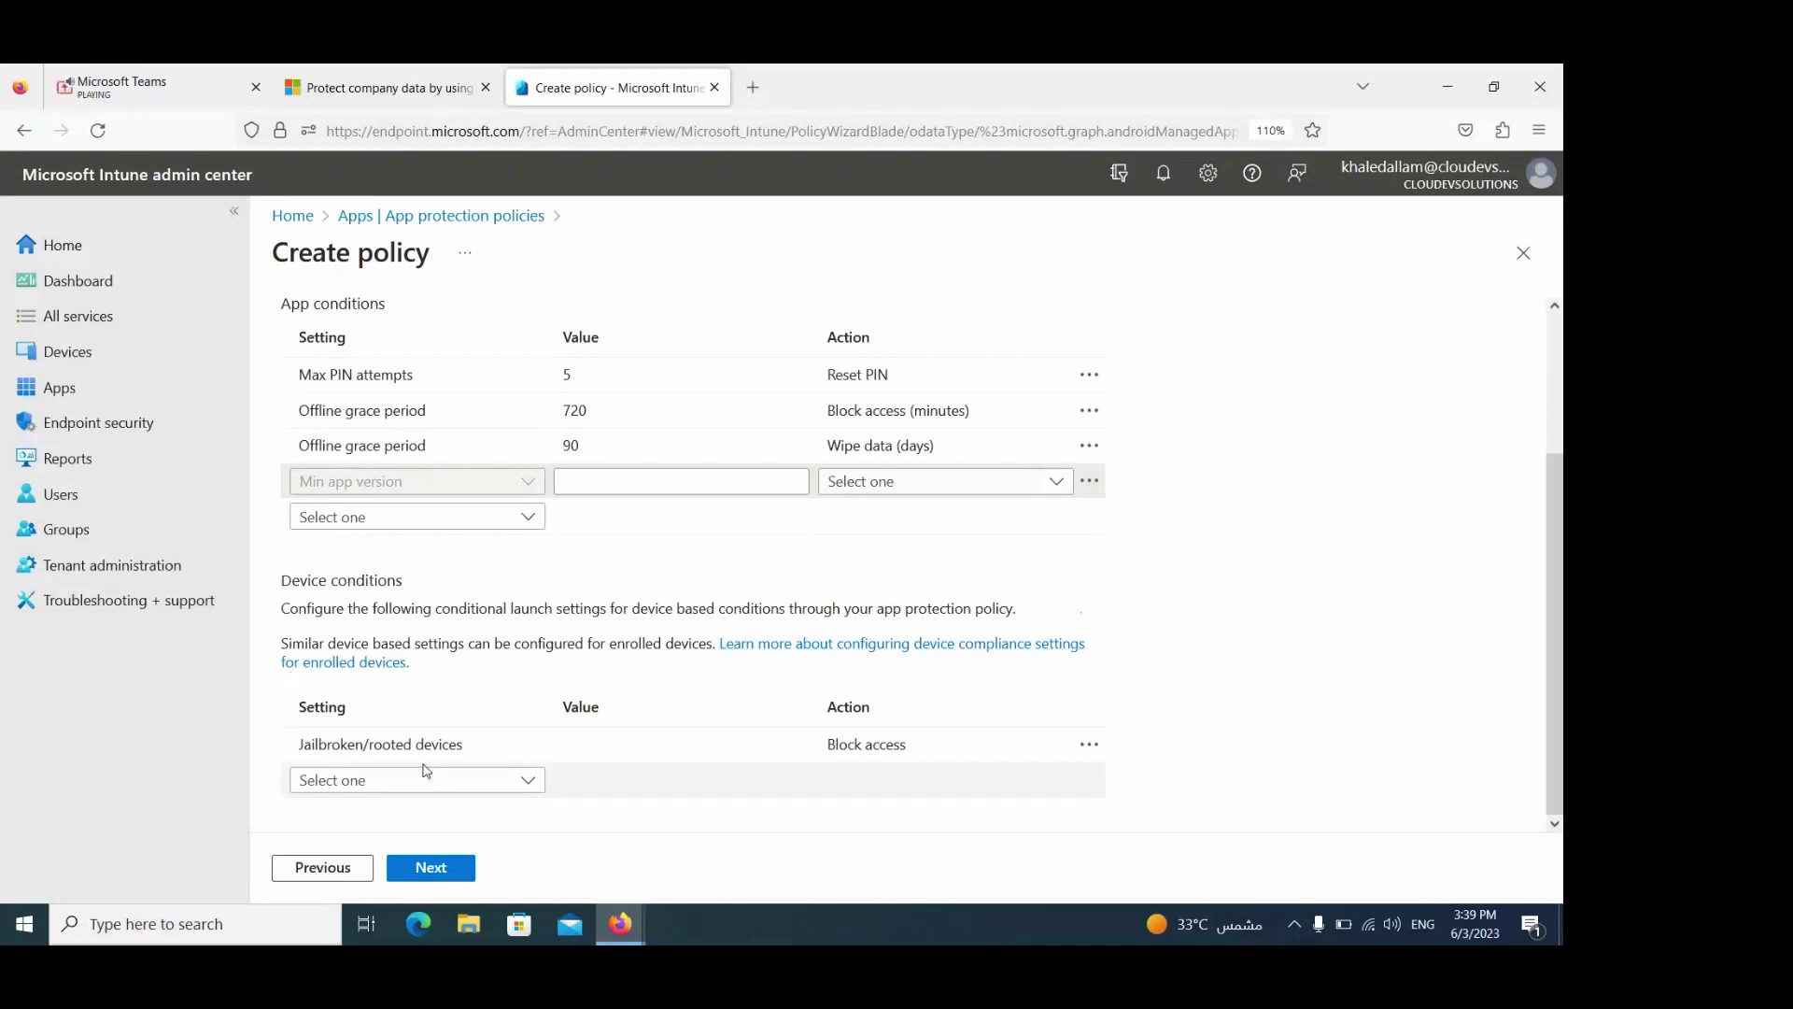
click(336, 747)
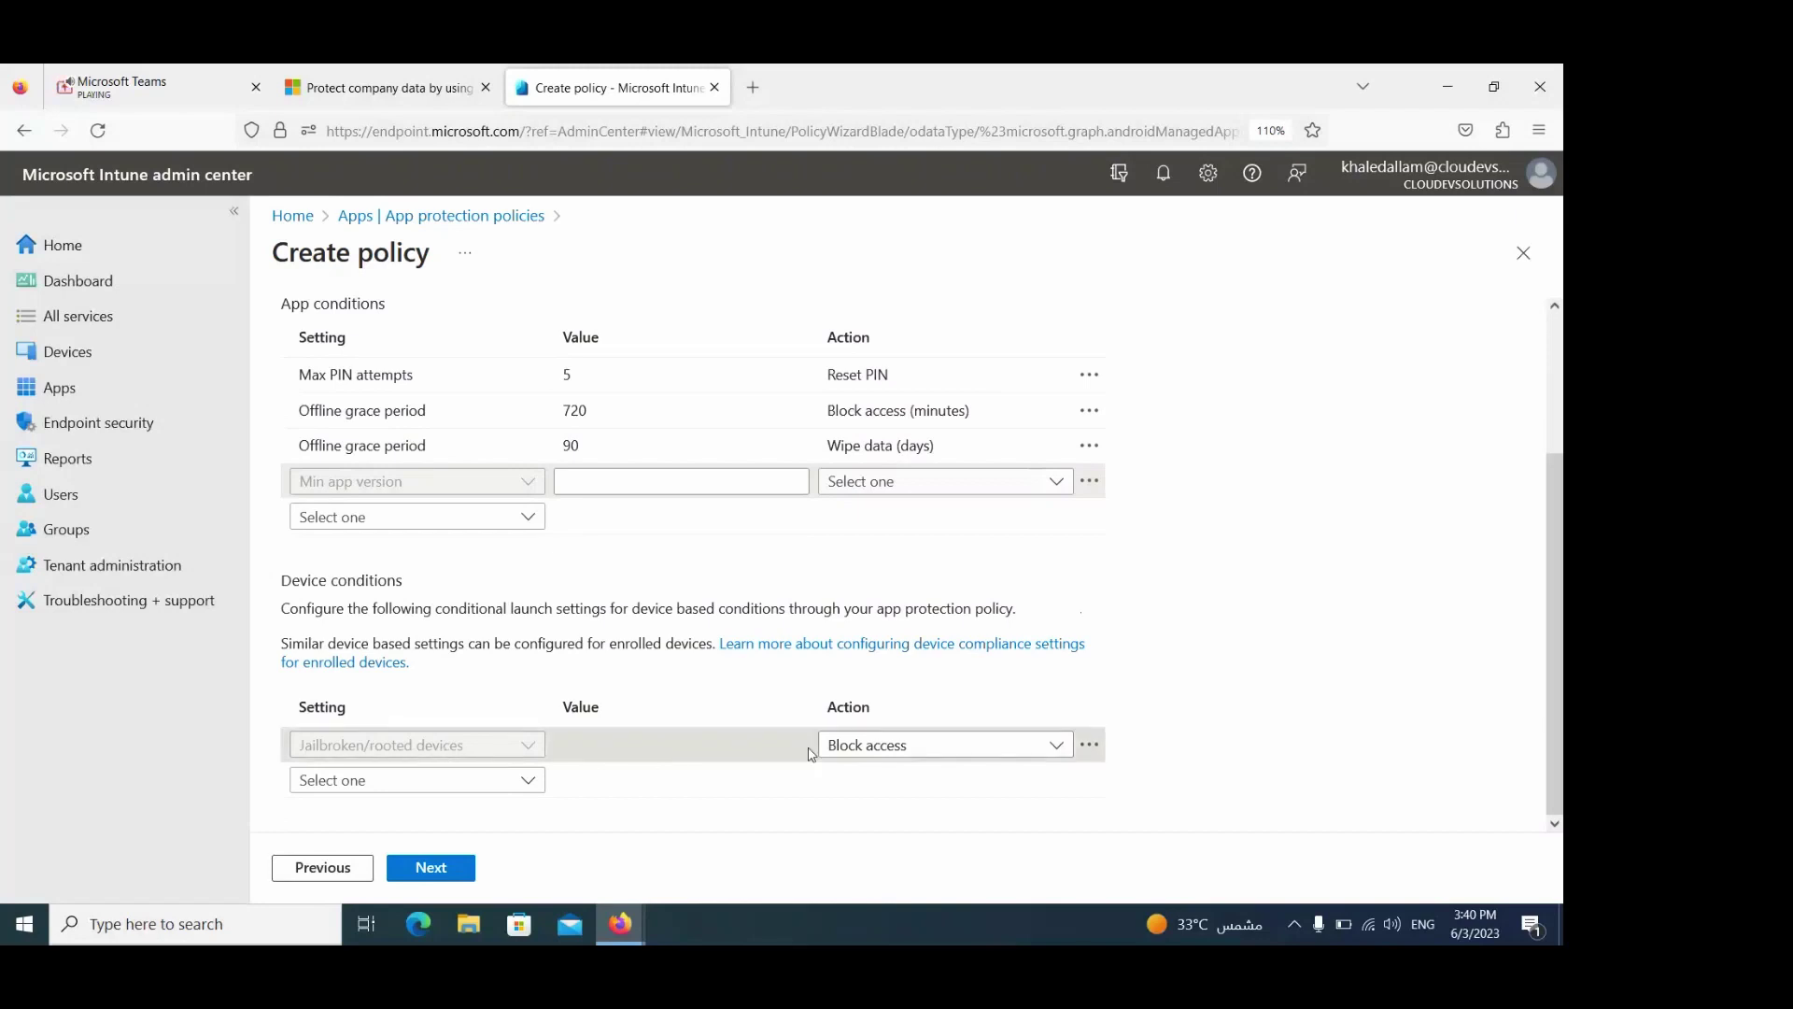
click(863, 750)
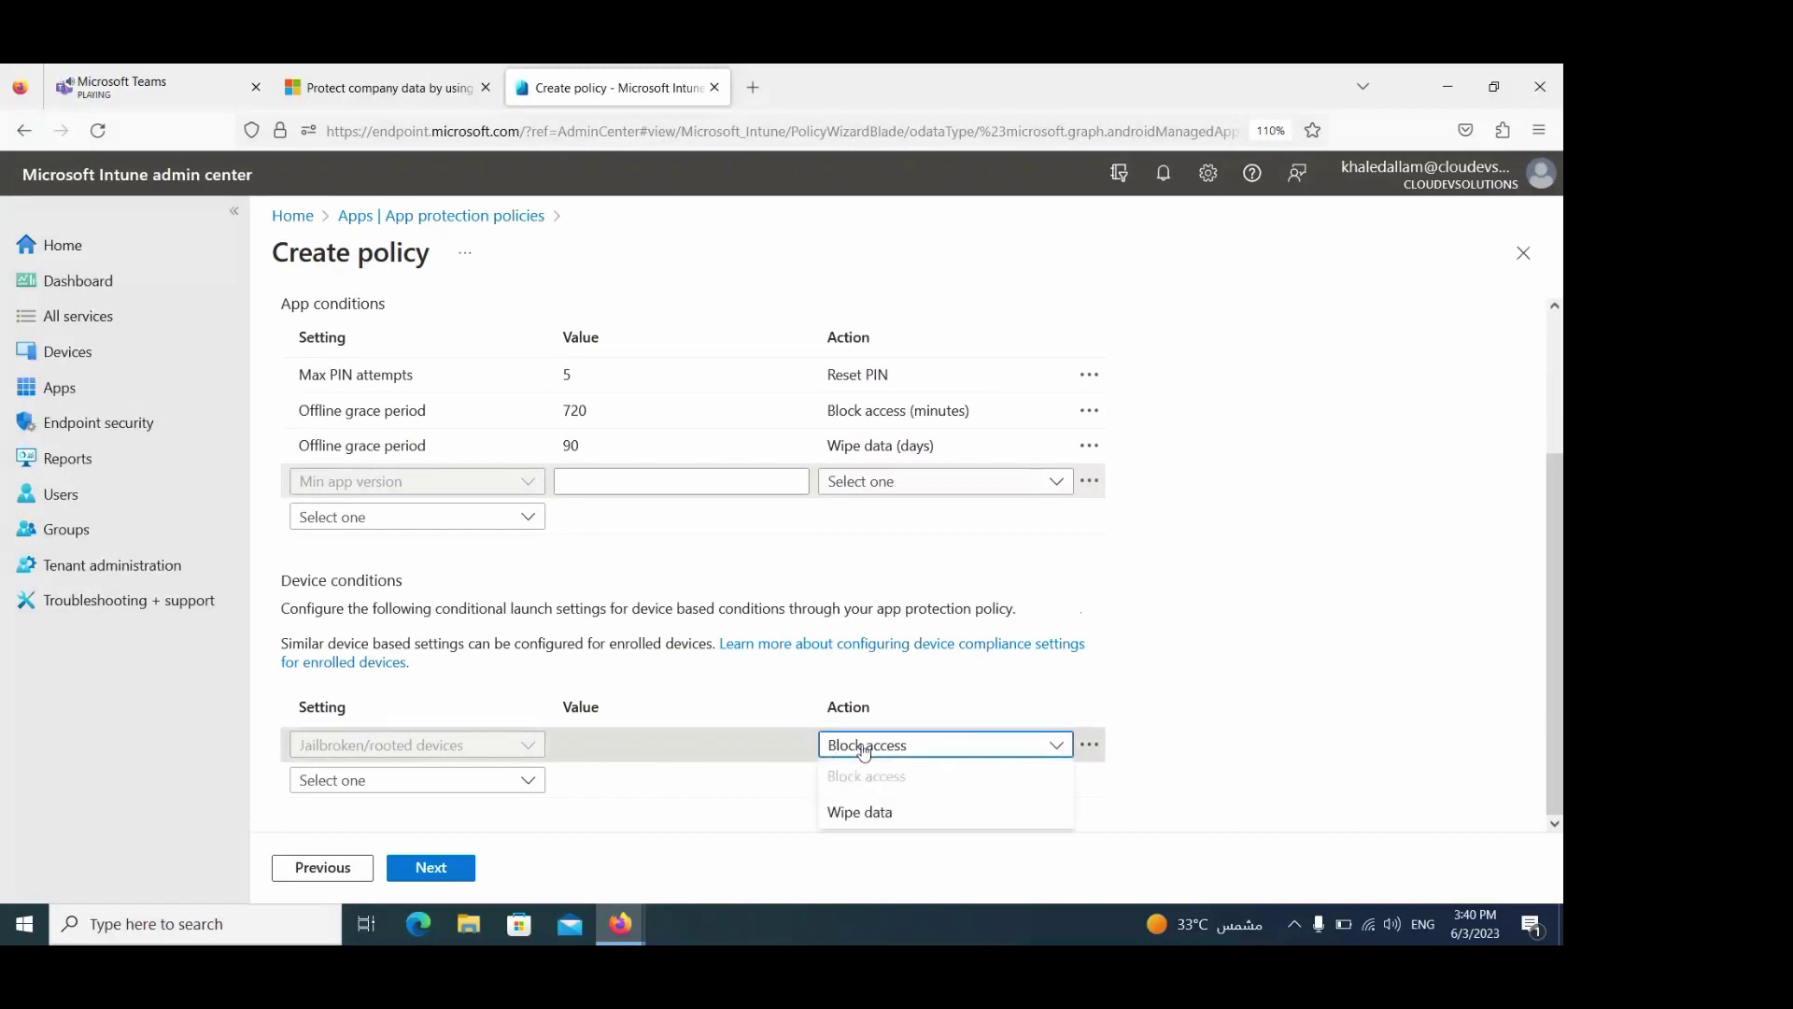
click(439, 780)
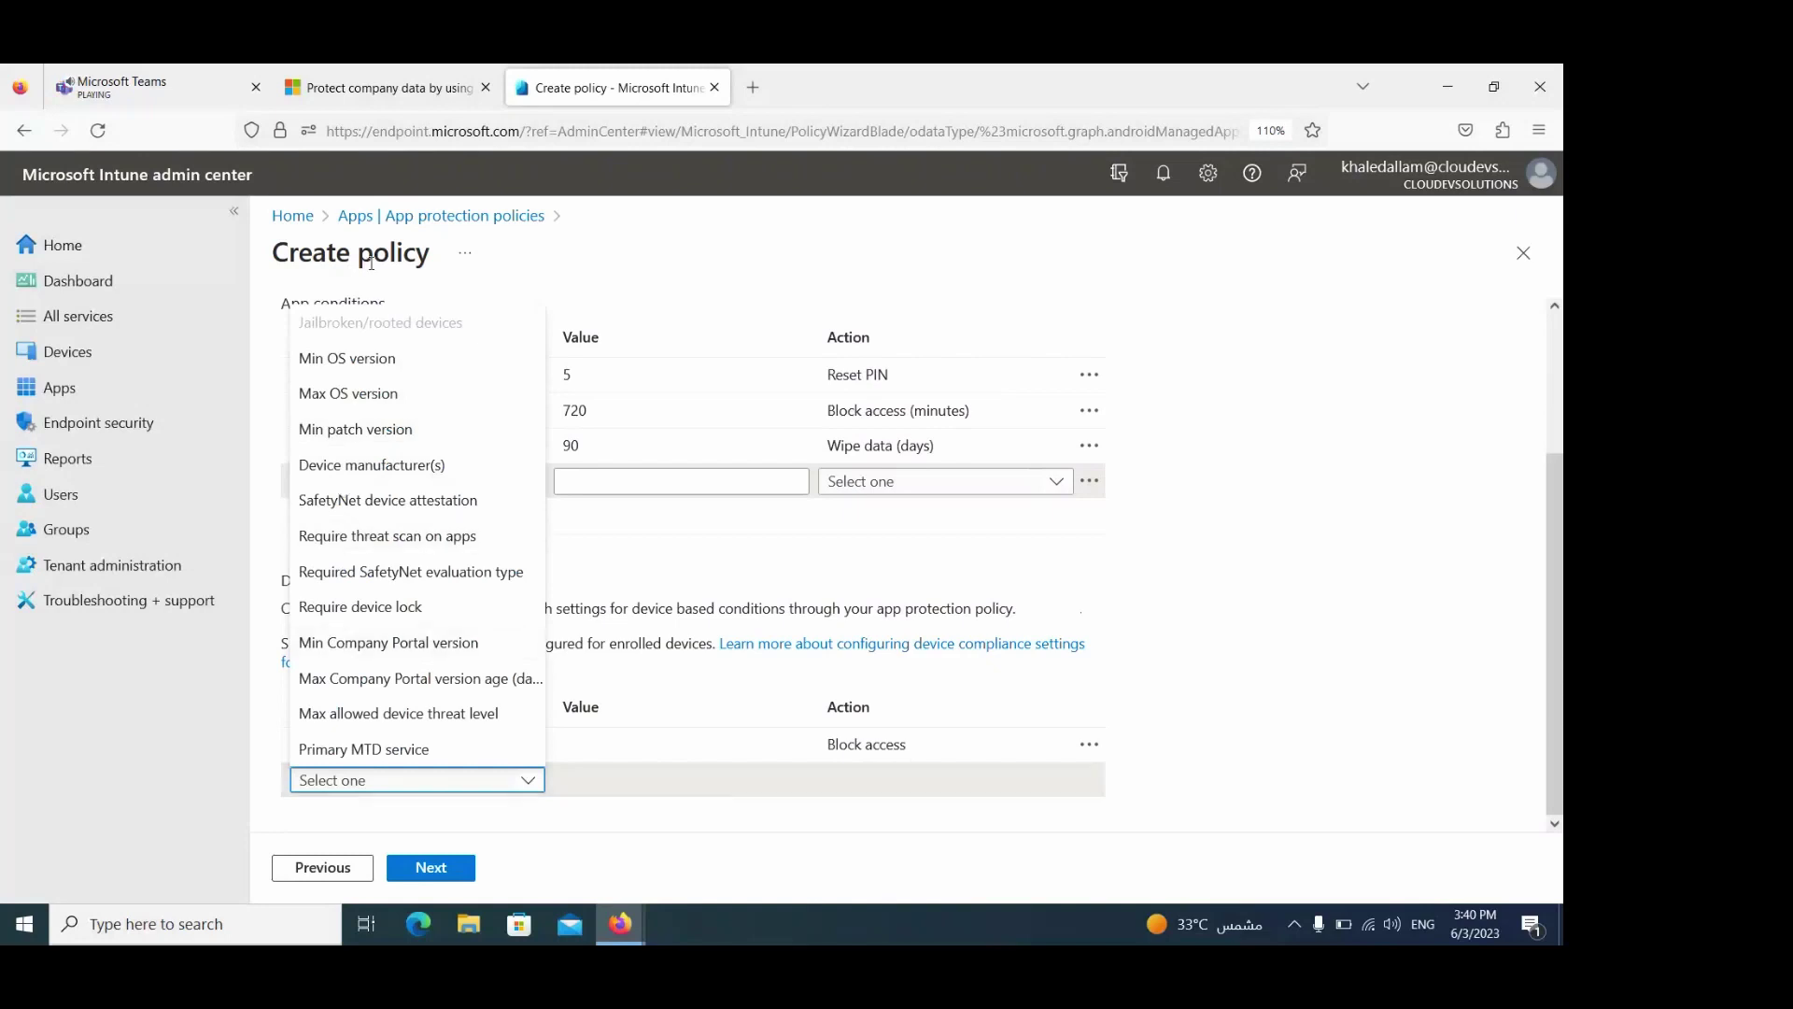
click(1364, 730)
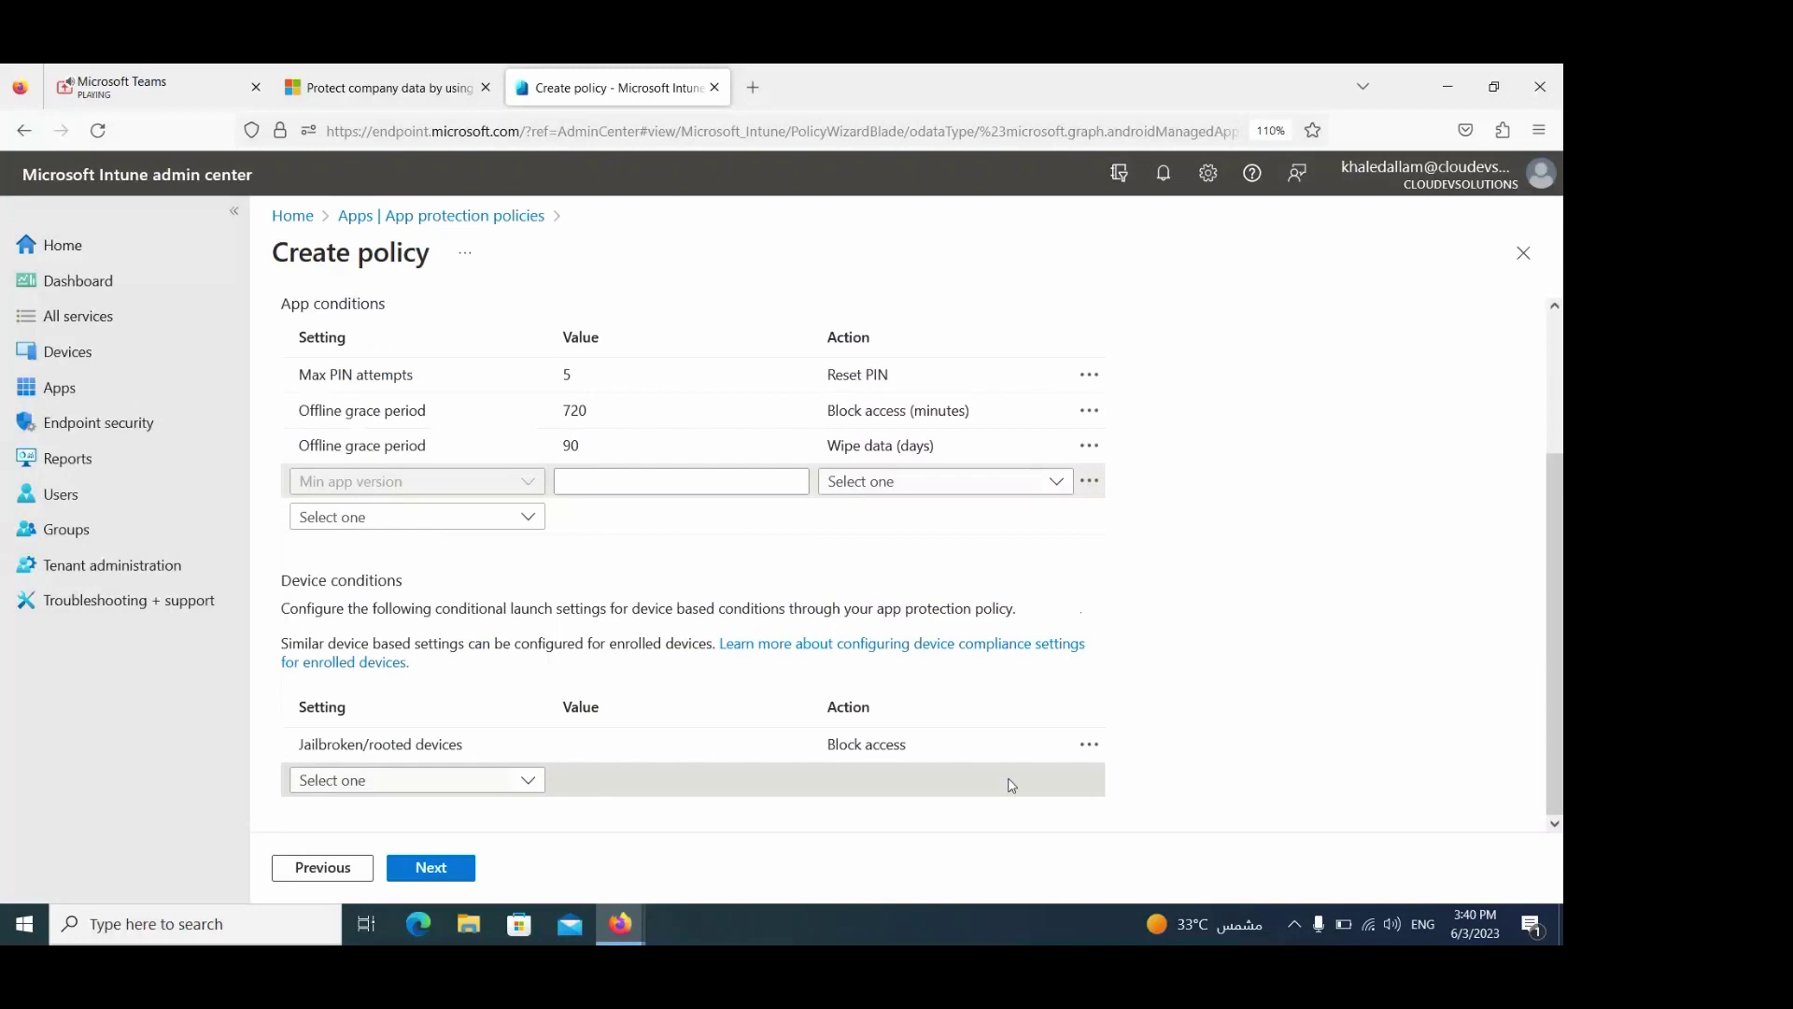
Step: Keep the Default scope tag and add the test group to the policy's included groups
click(425, 869)
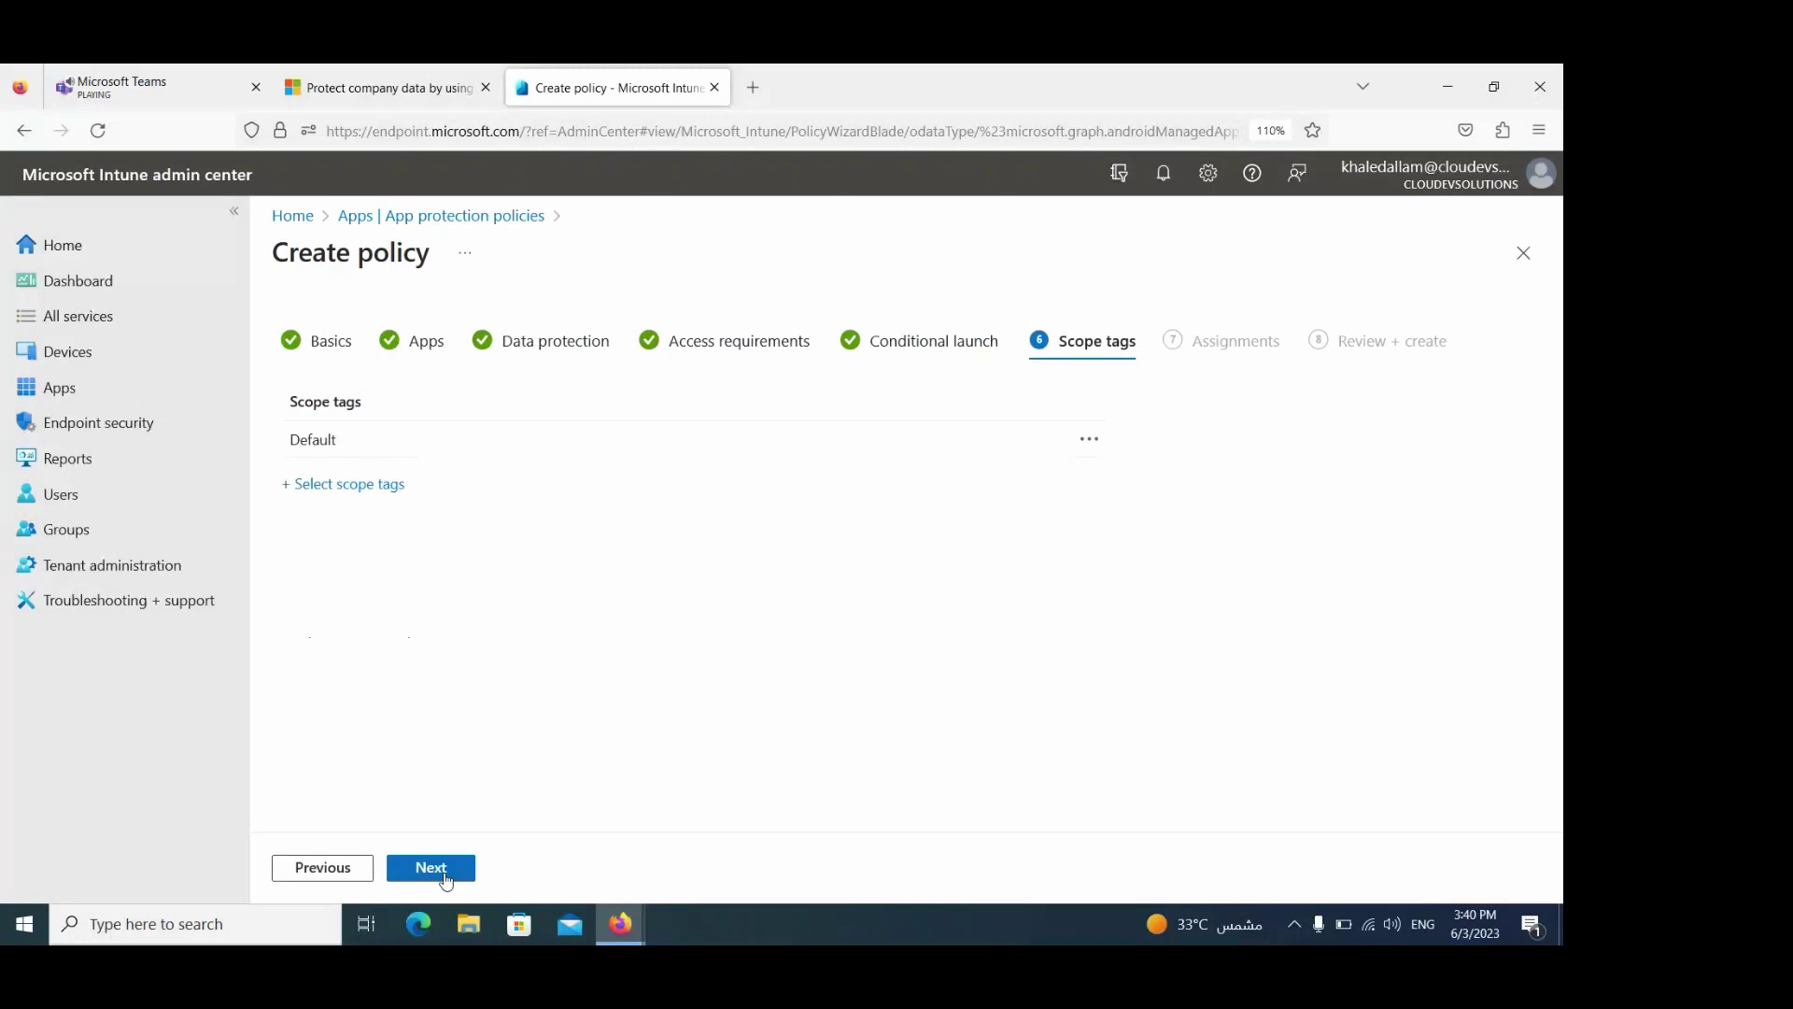
click(446, 879)
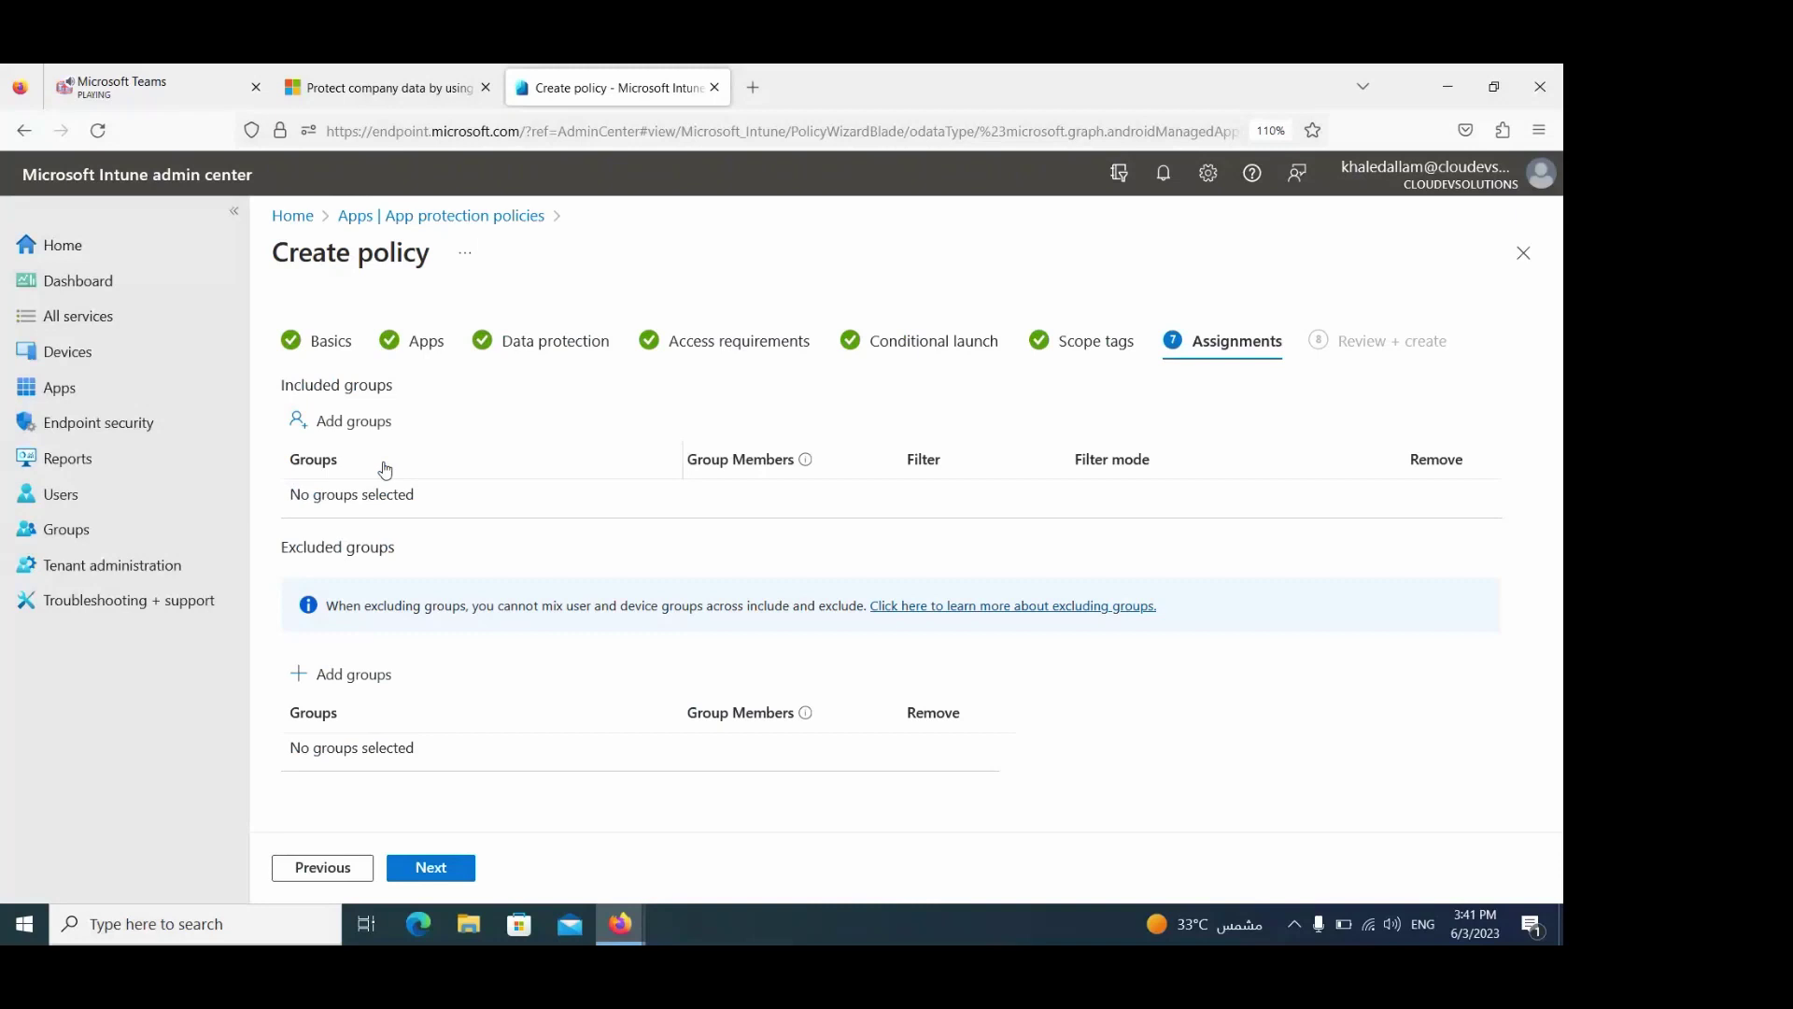
click(354, 421)
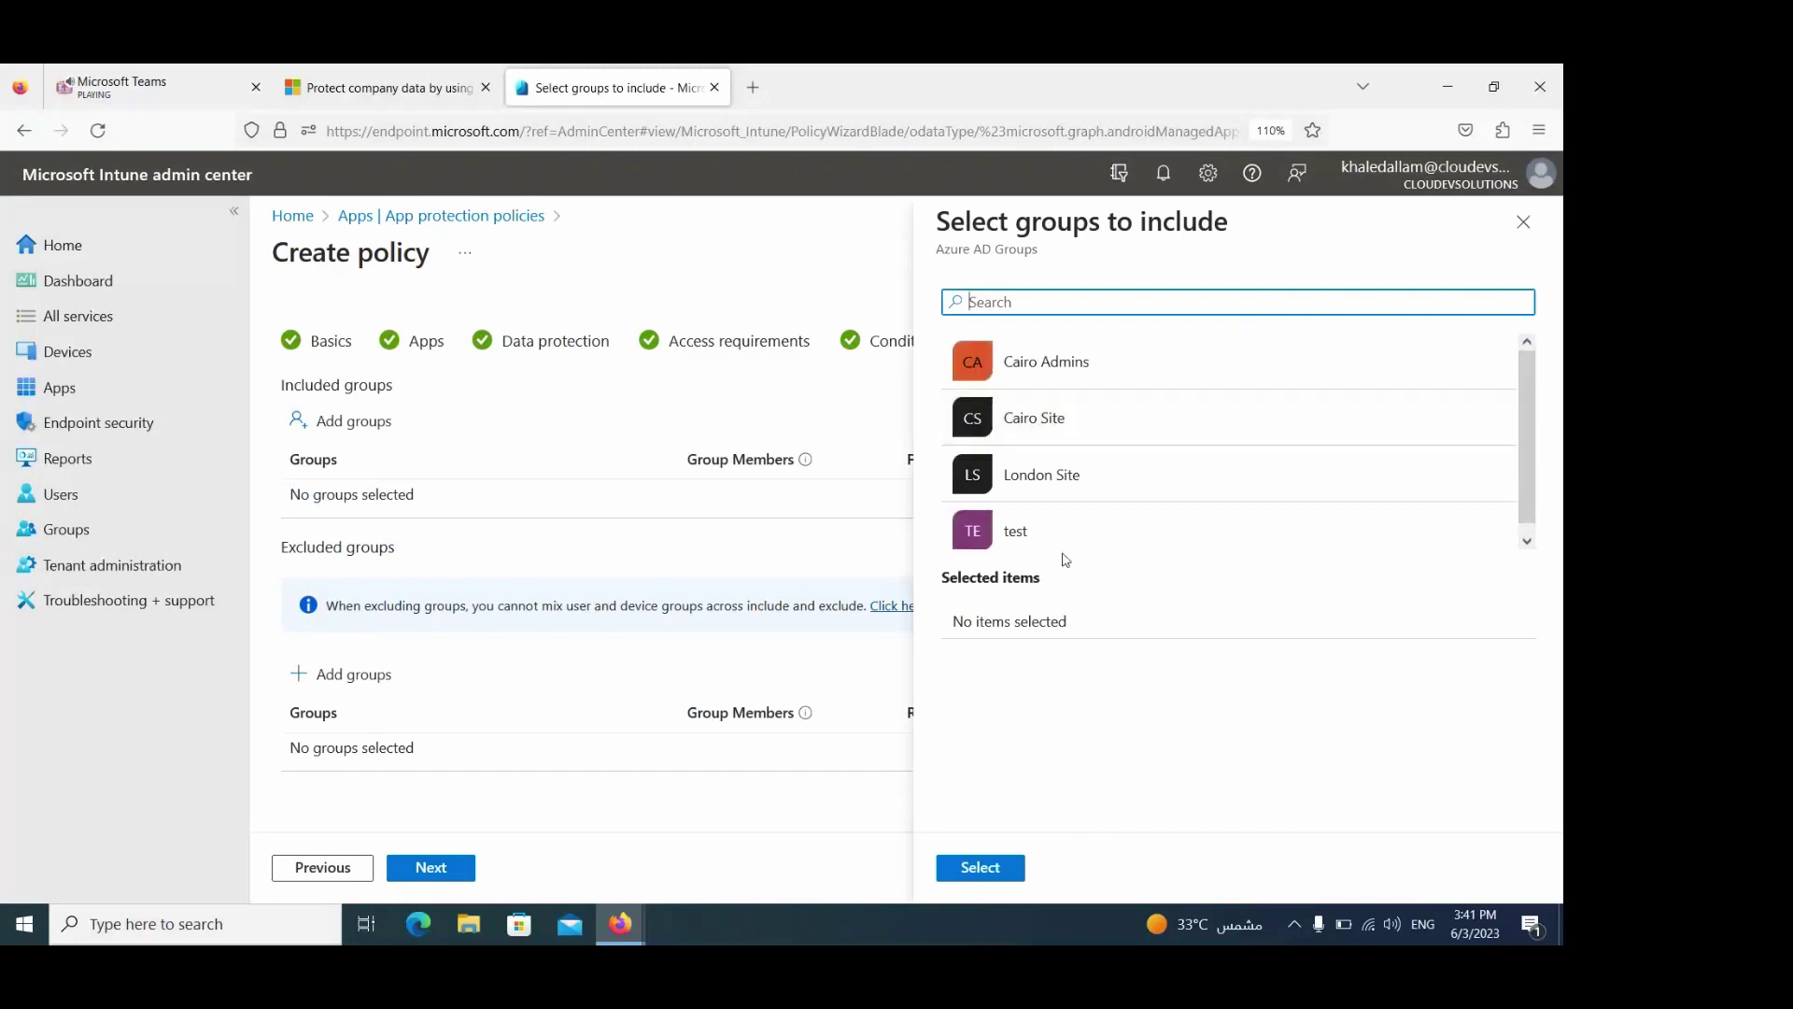
click(1047, 536)
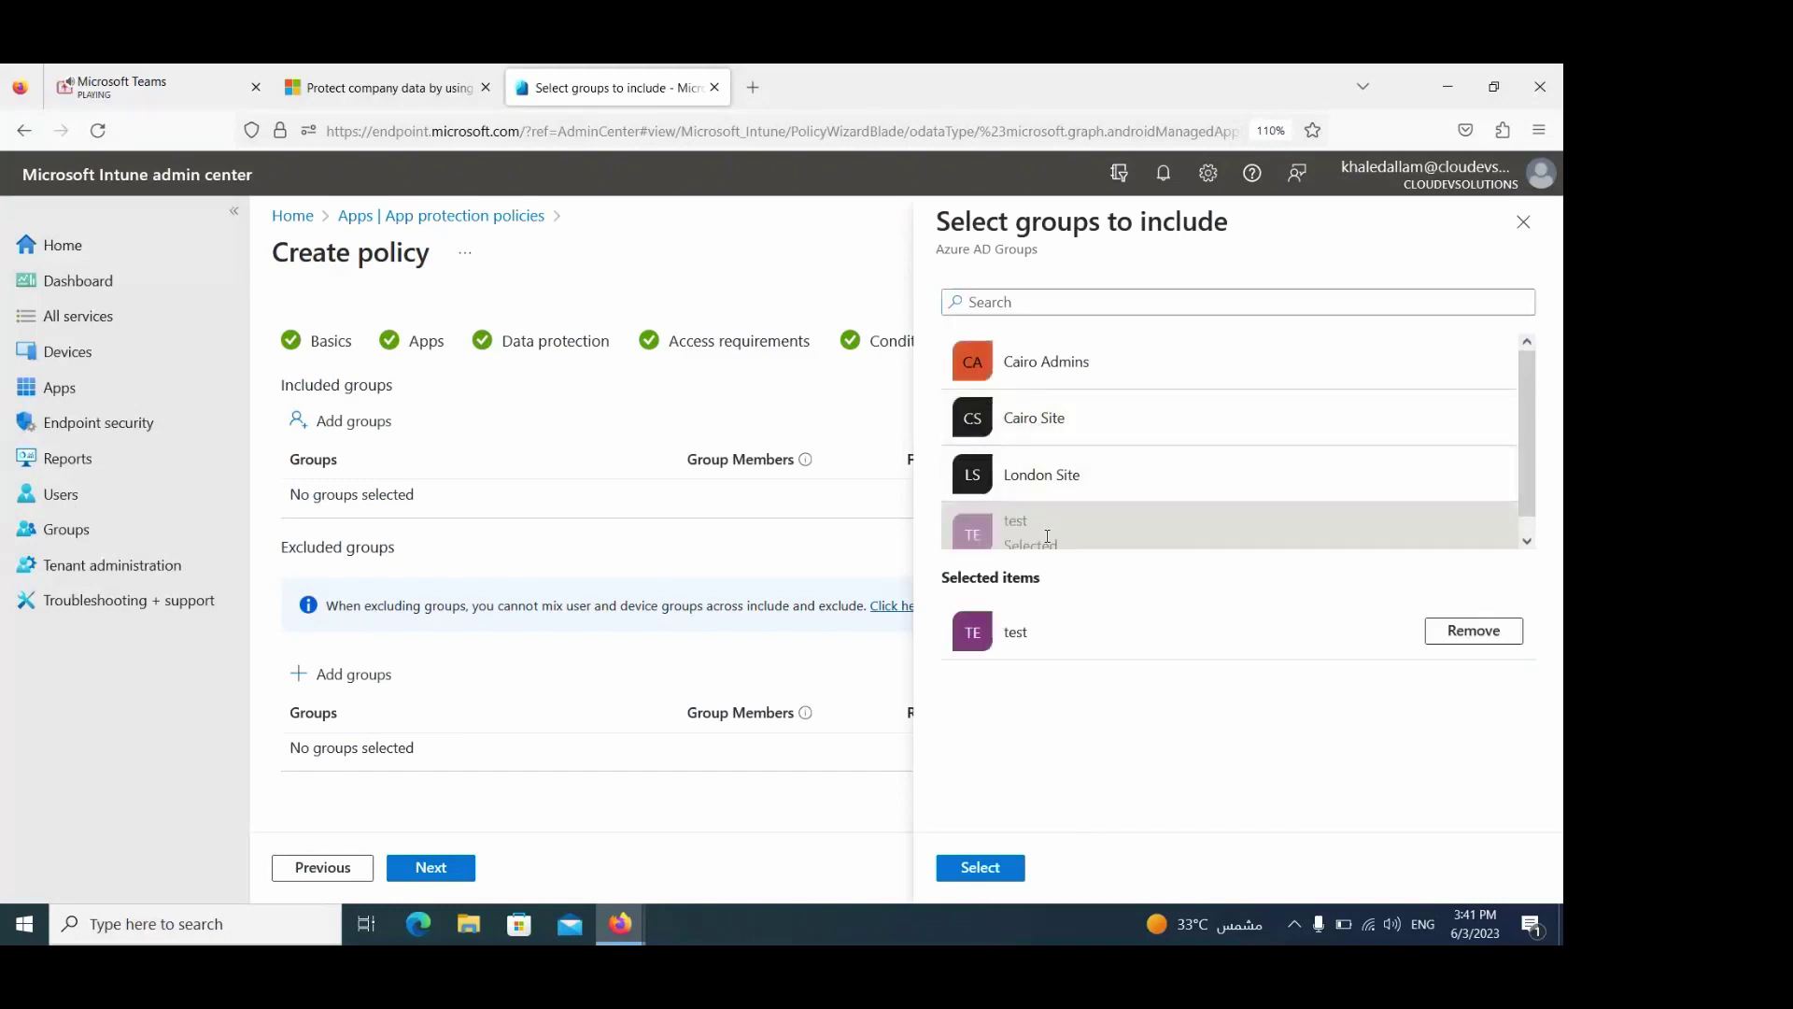
click(1001, 867)
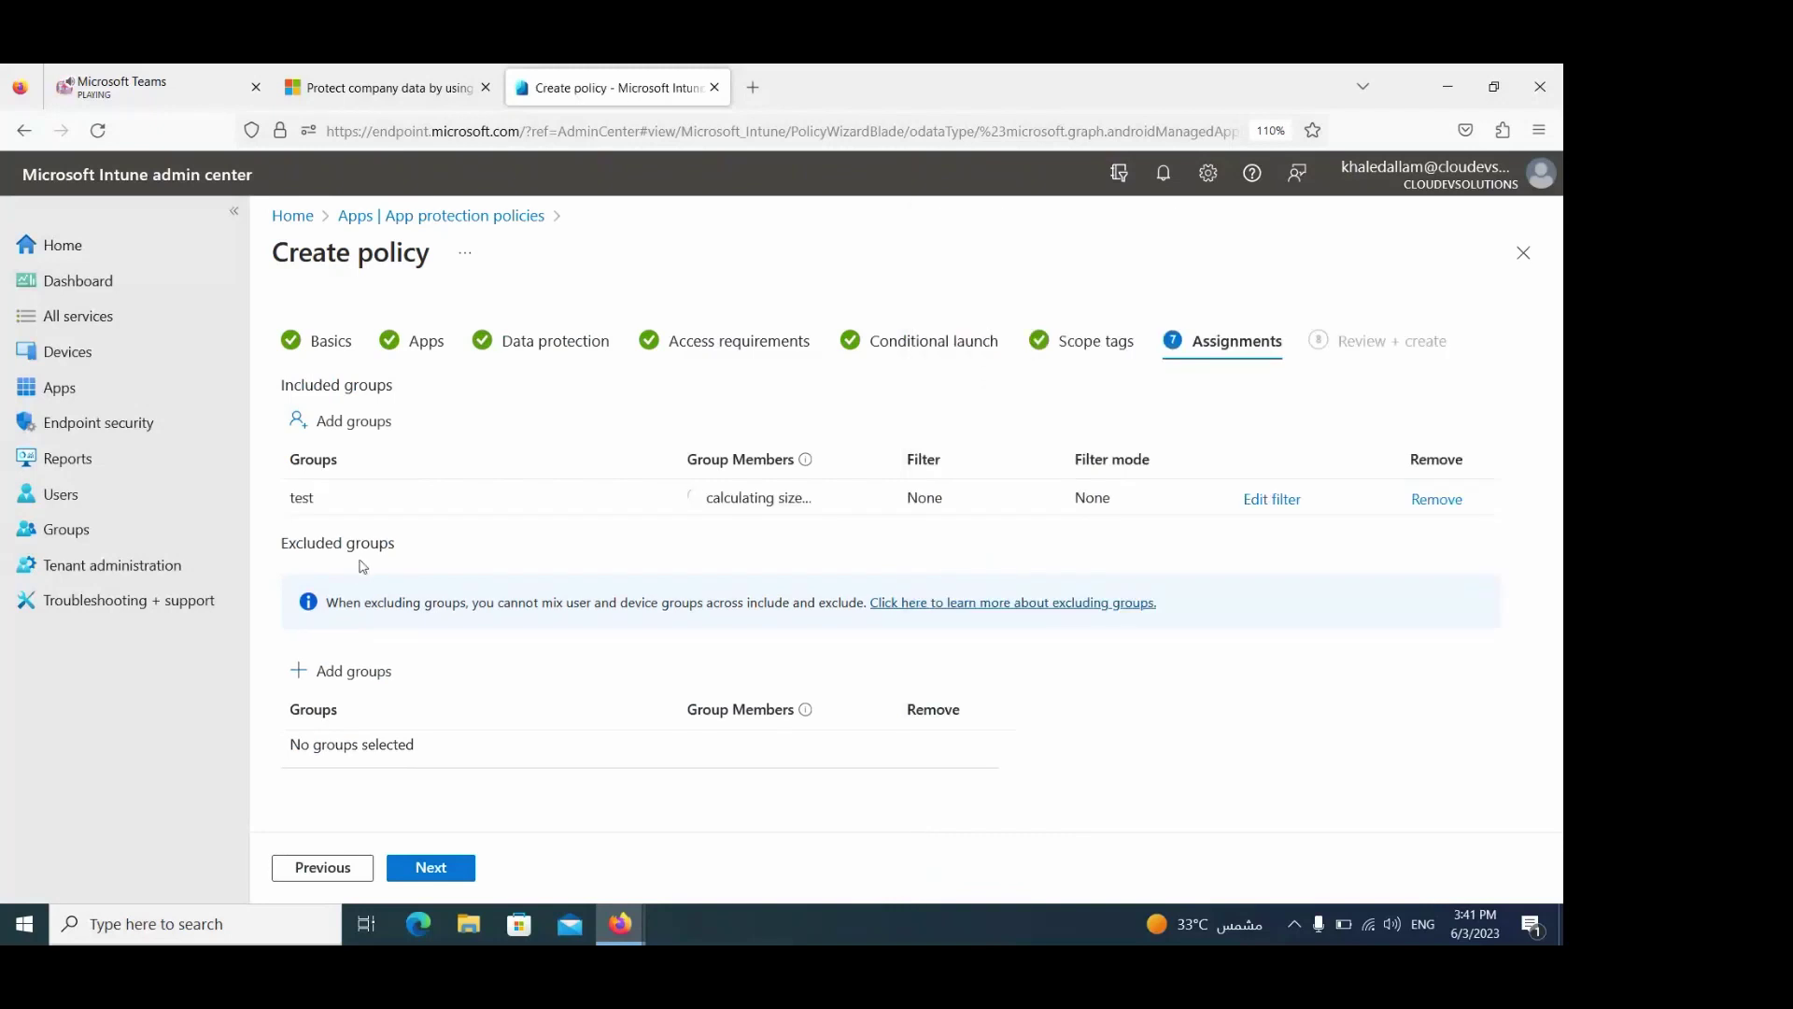
Step: Check the groups available for exclusion without choosing any, and finish creating the app protection policy
click(329, 675)
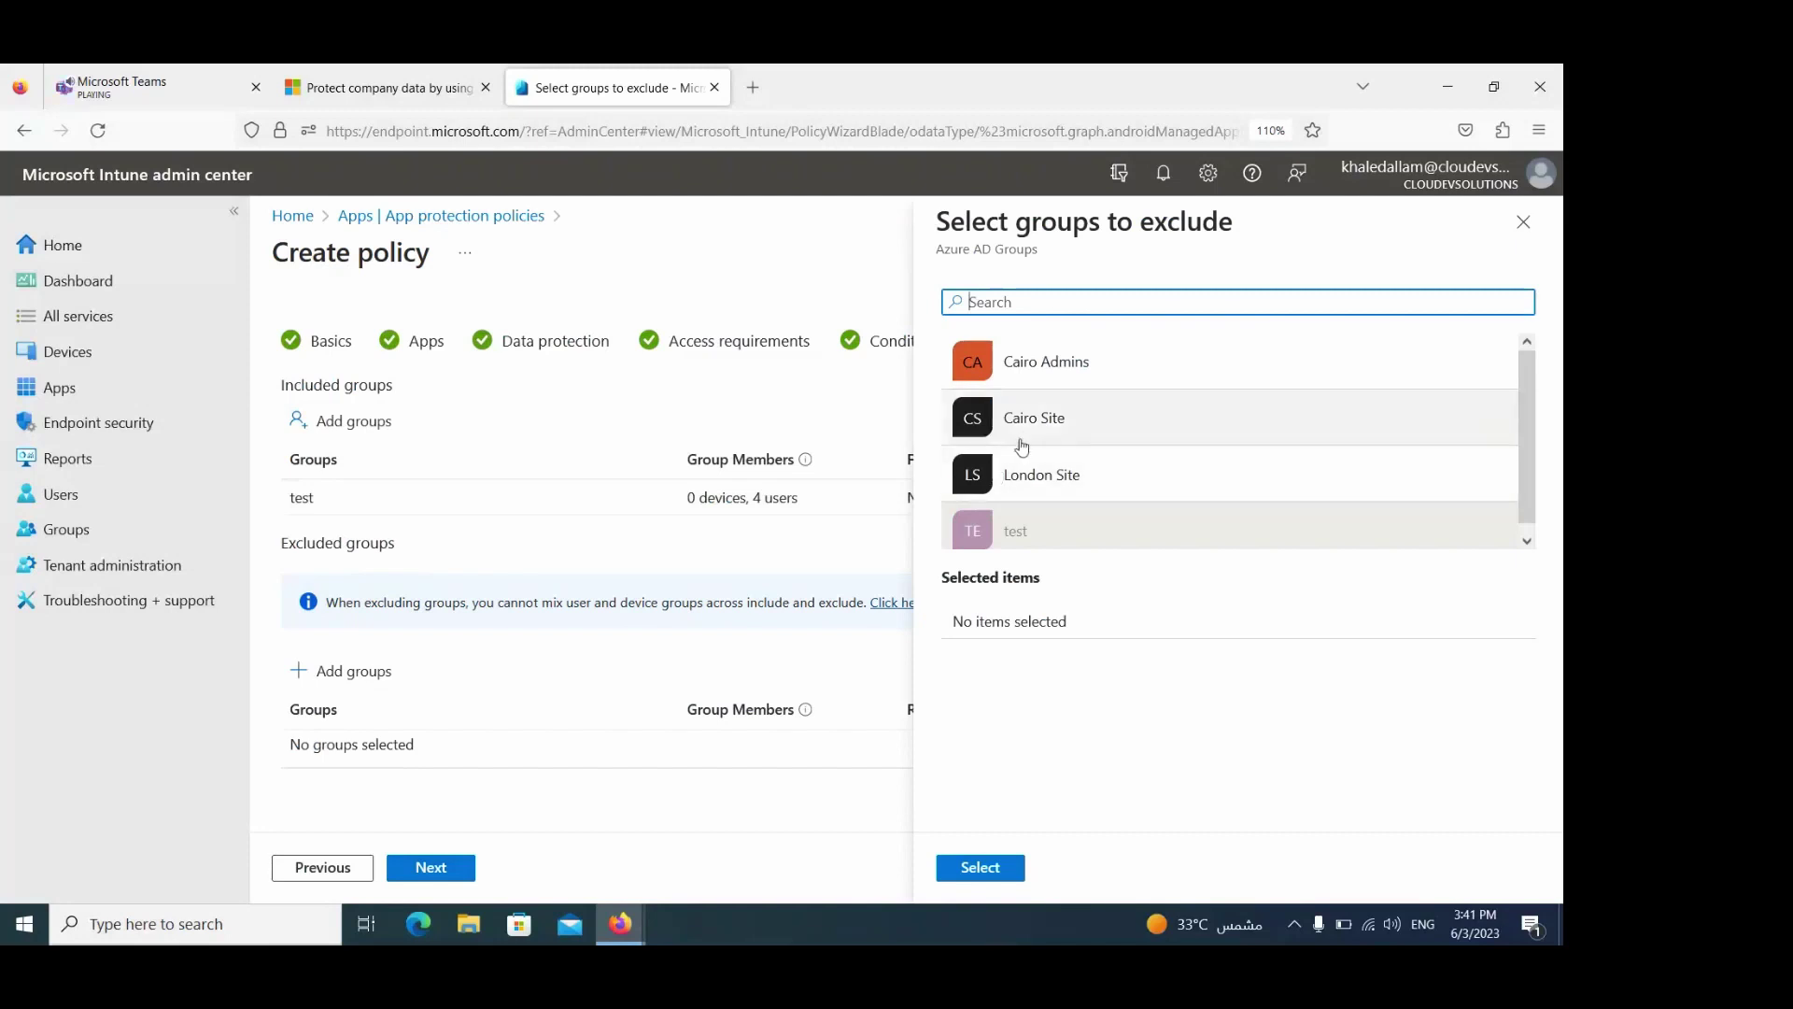
click(618, 770)
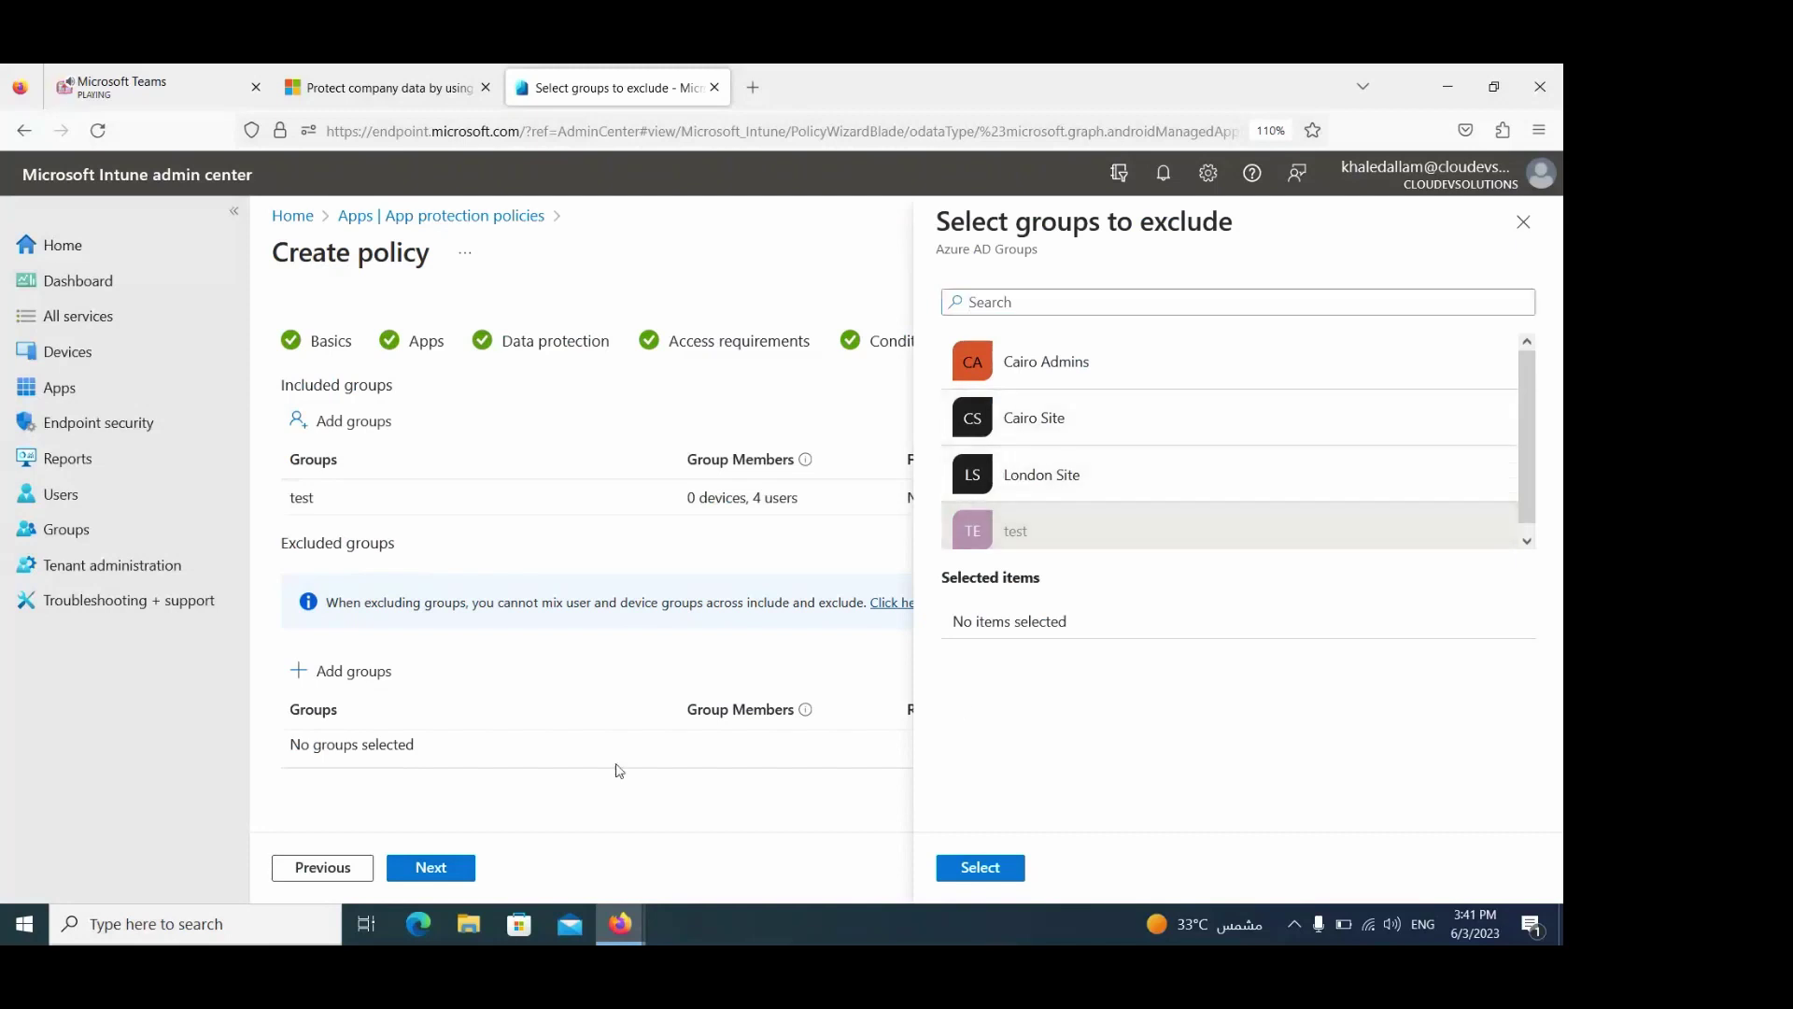
click(1524, 221)
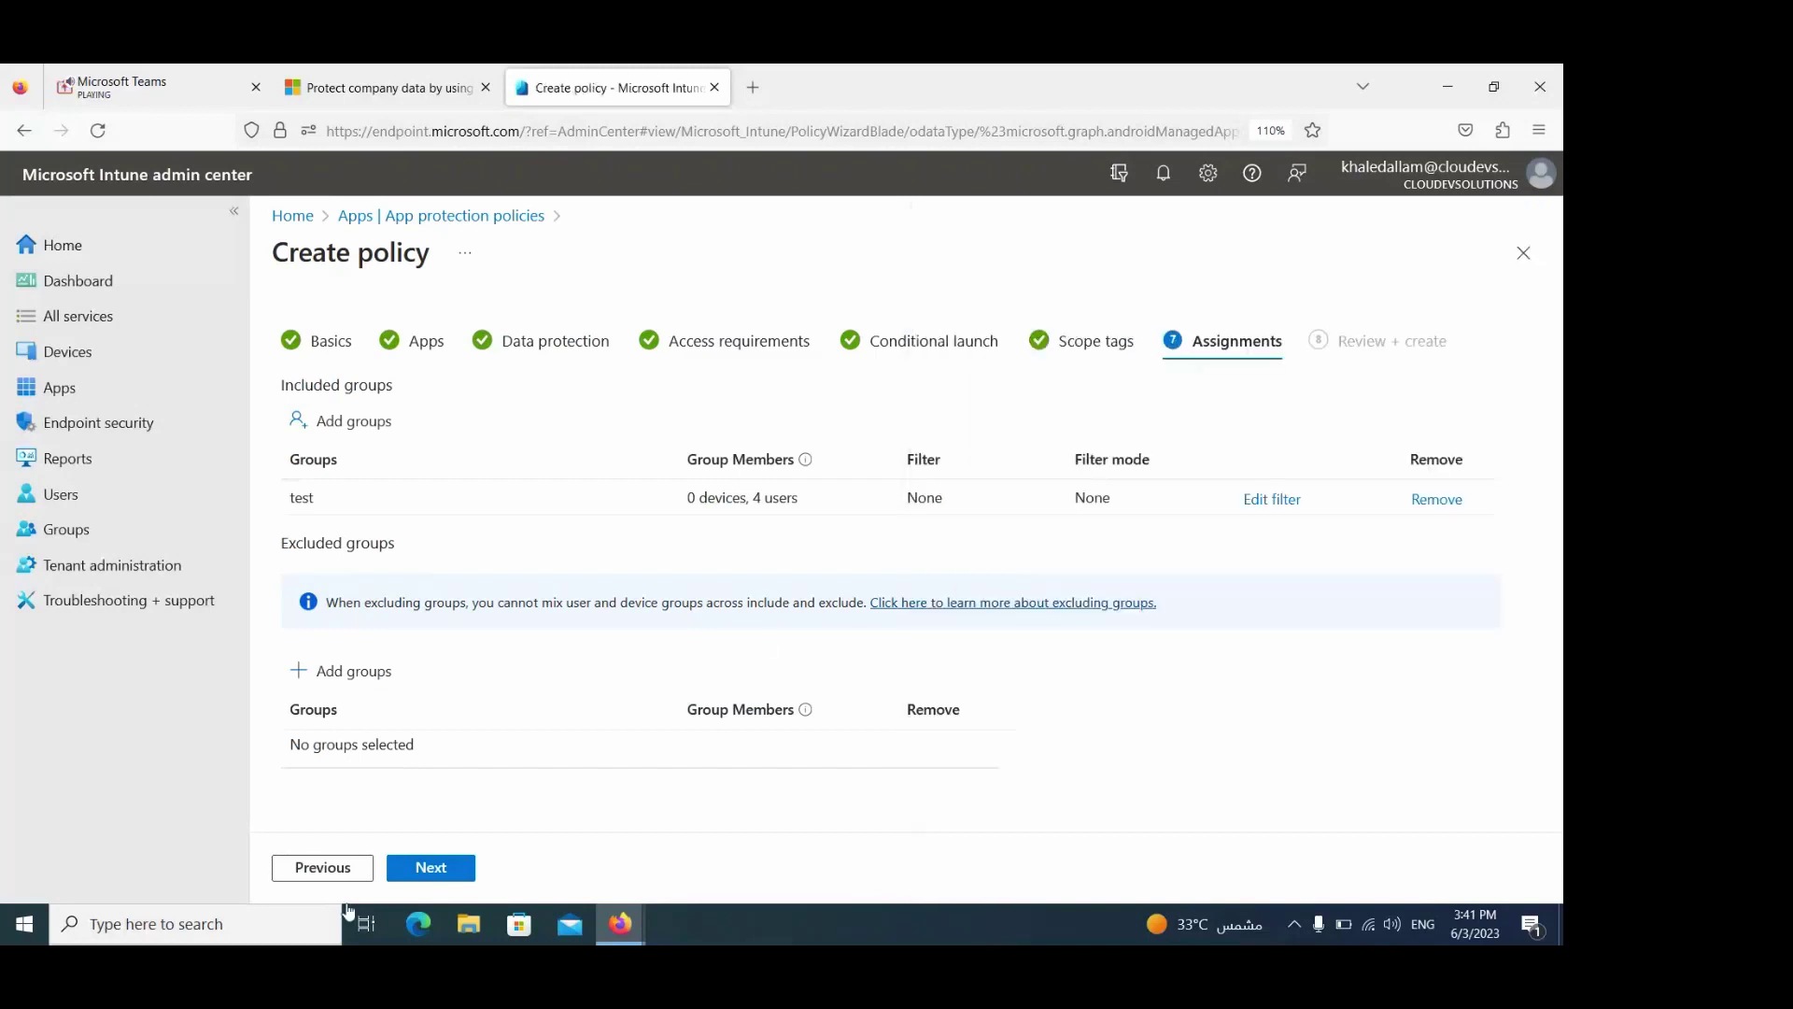
click(456, 871)
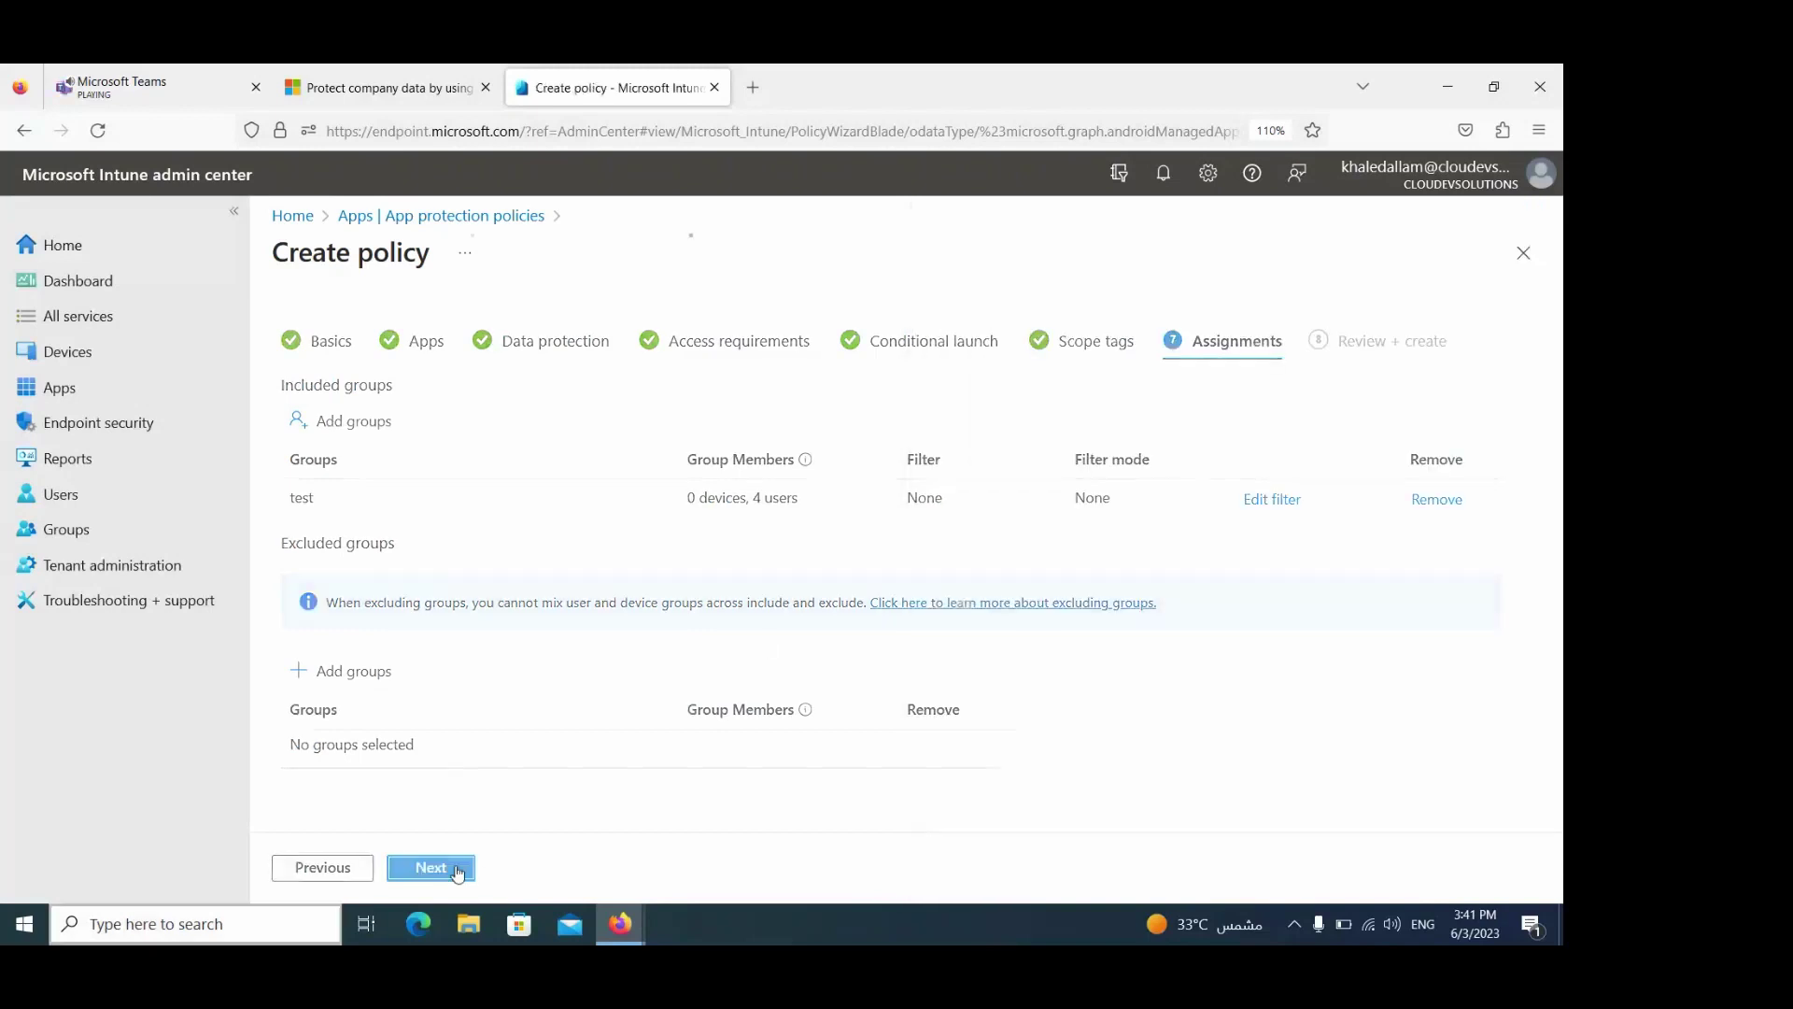
click(456, 871)
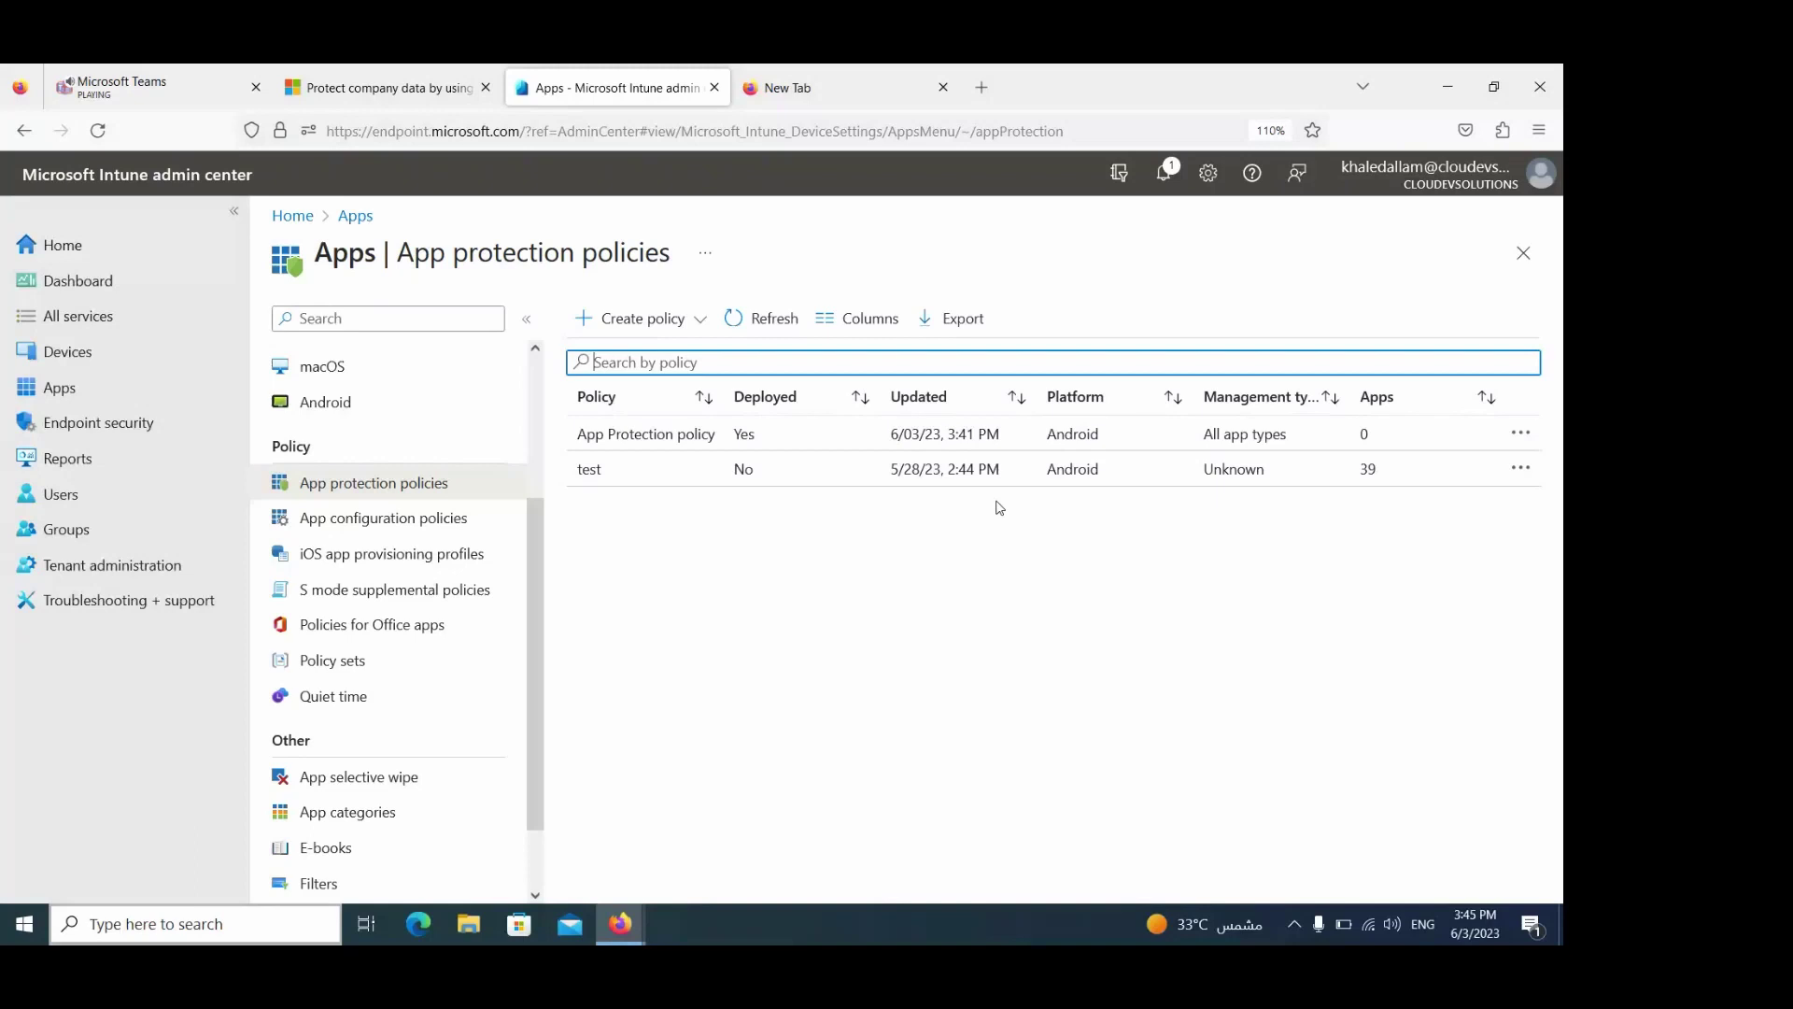
Step: Start a new Conditional Access policy from the device management section and name it test
click(62, 351)
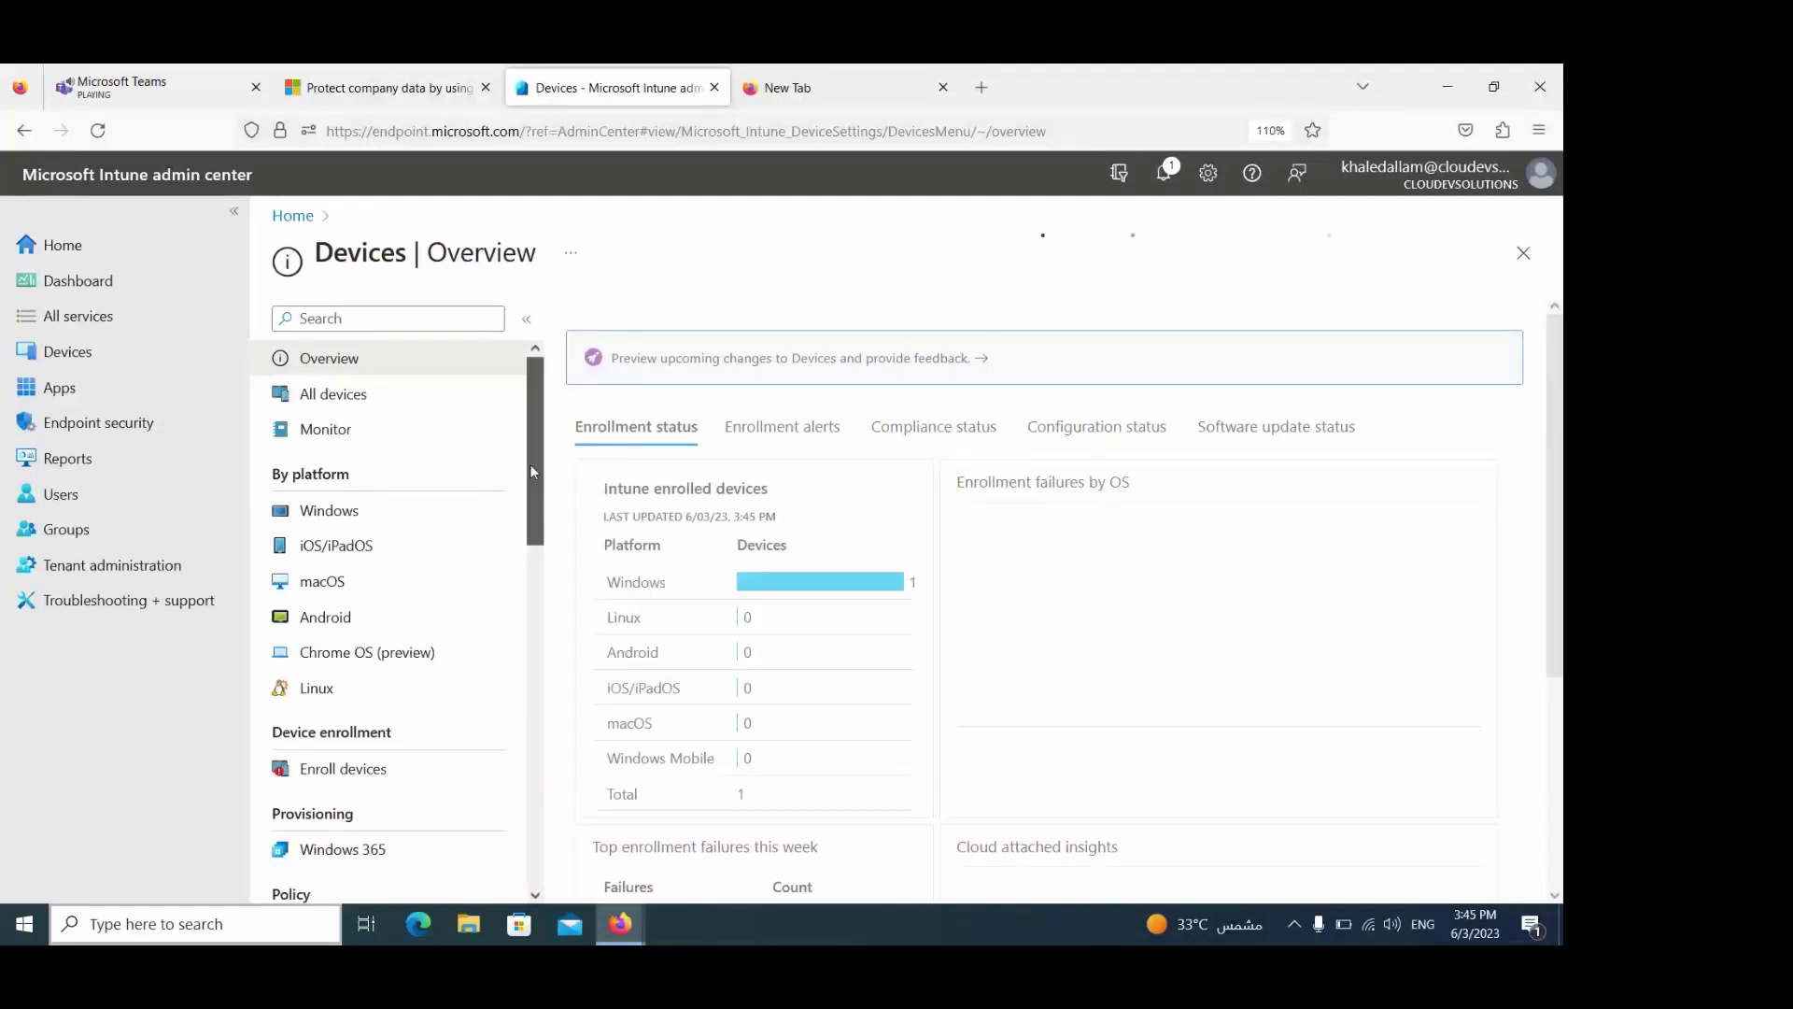
scroll(529, 463, down, 4)
click(390, 598)
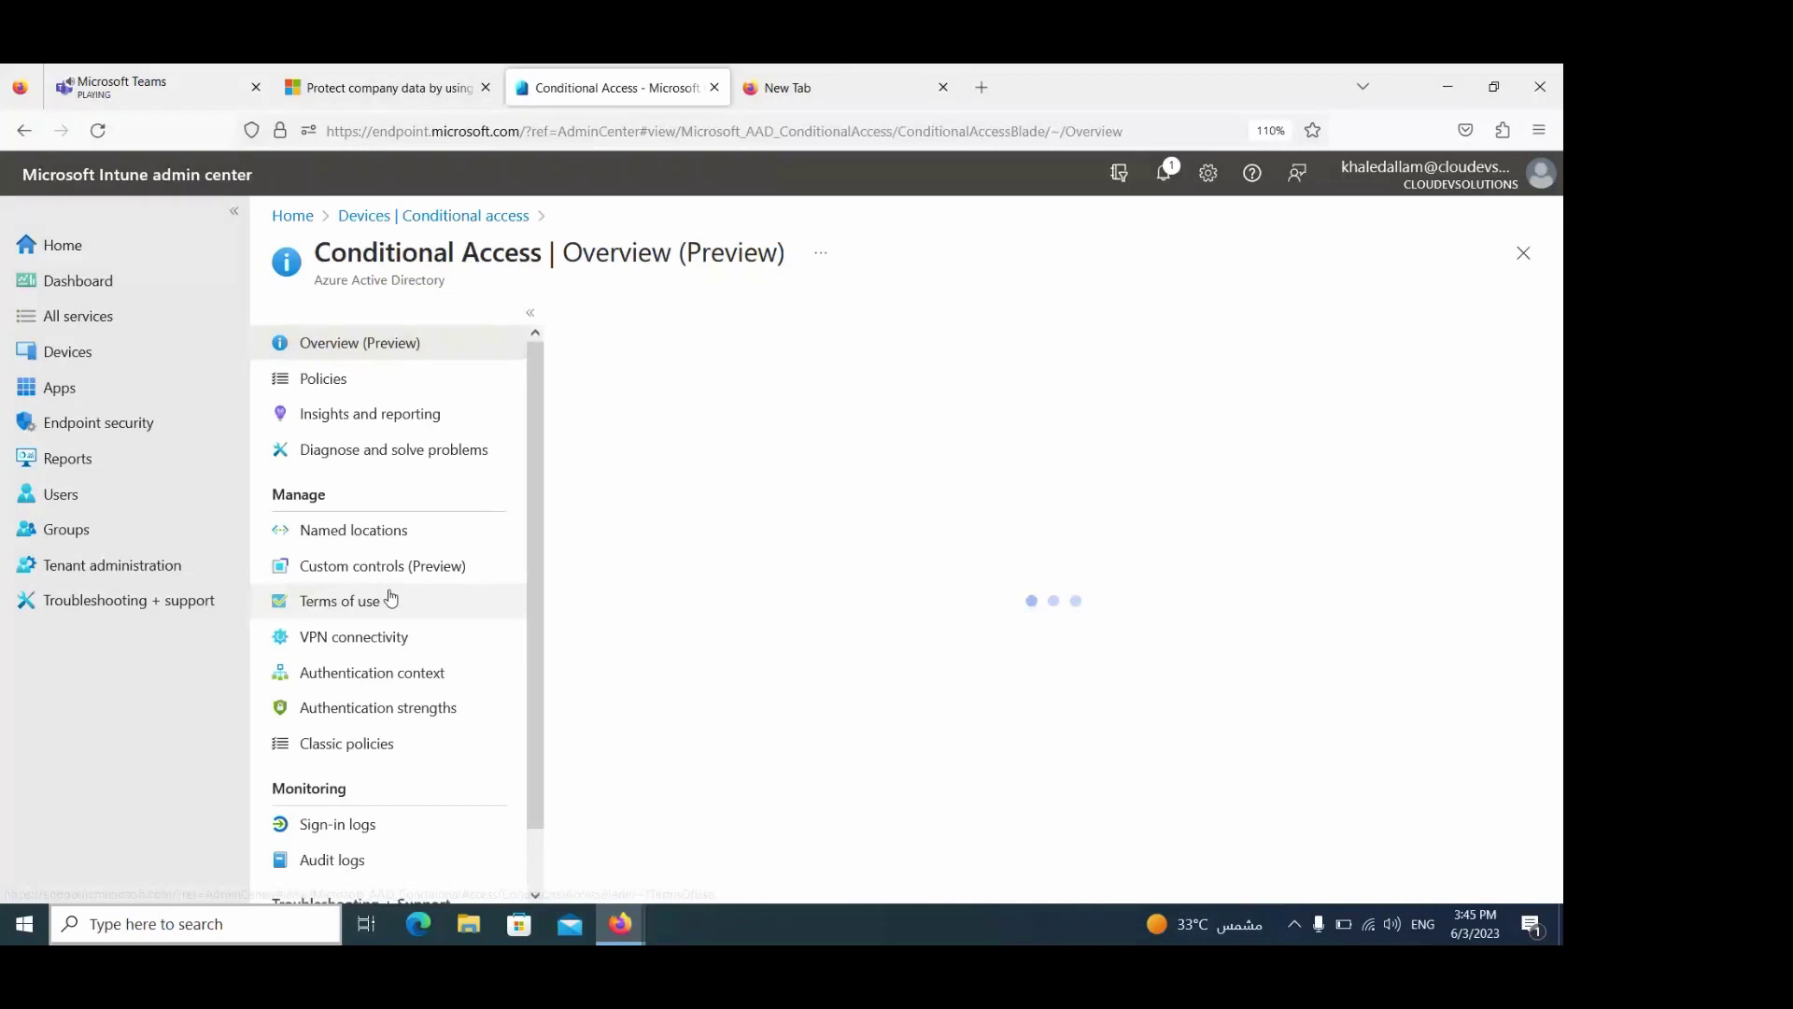
click(677, 332)
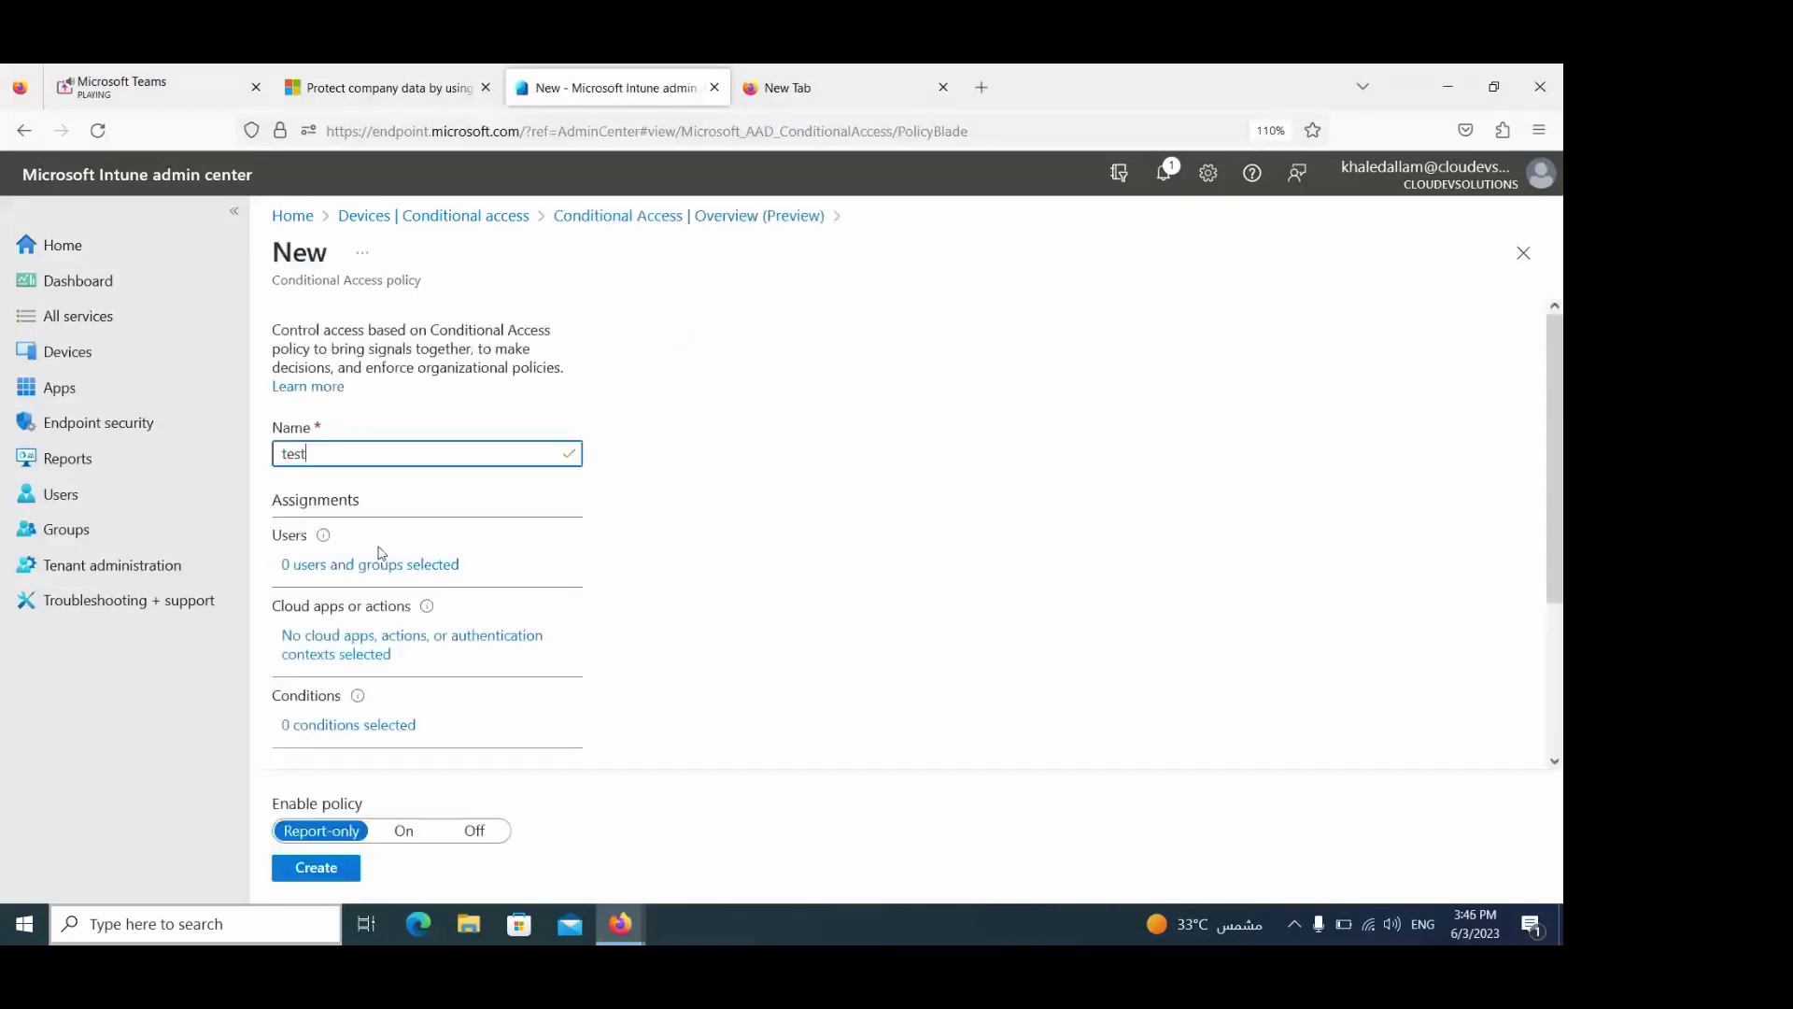
Step: Assign the Conditional Access policy to specific users and groups, including the London Site group
click(386, 566)
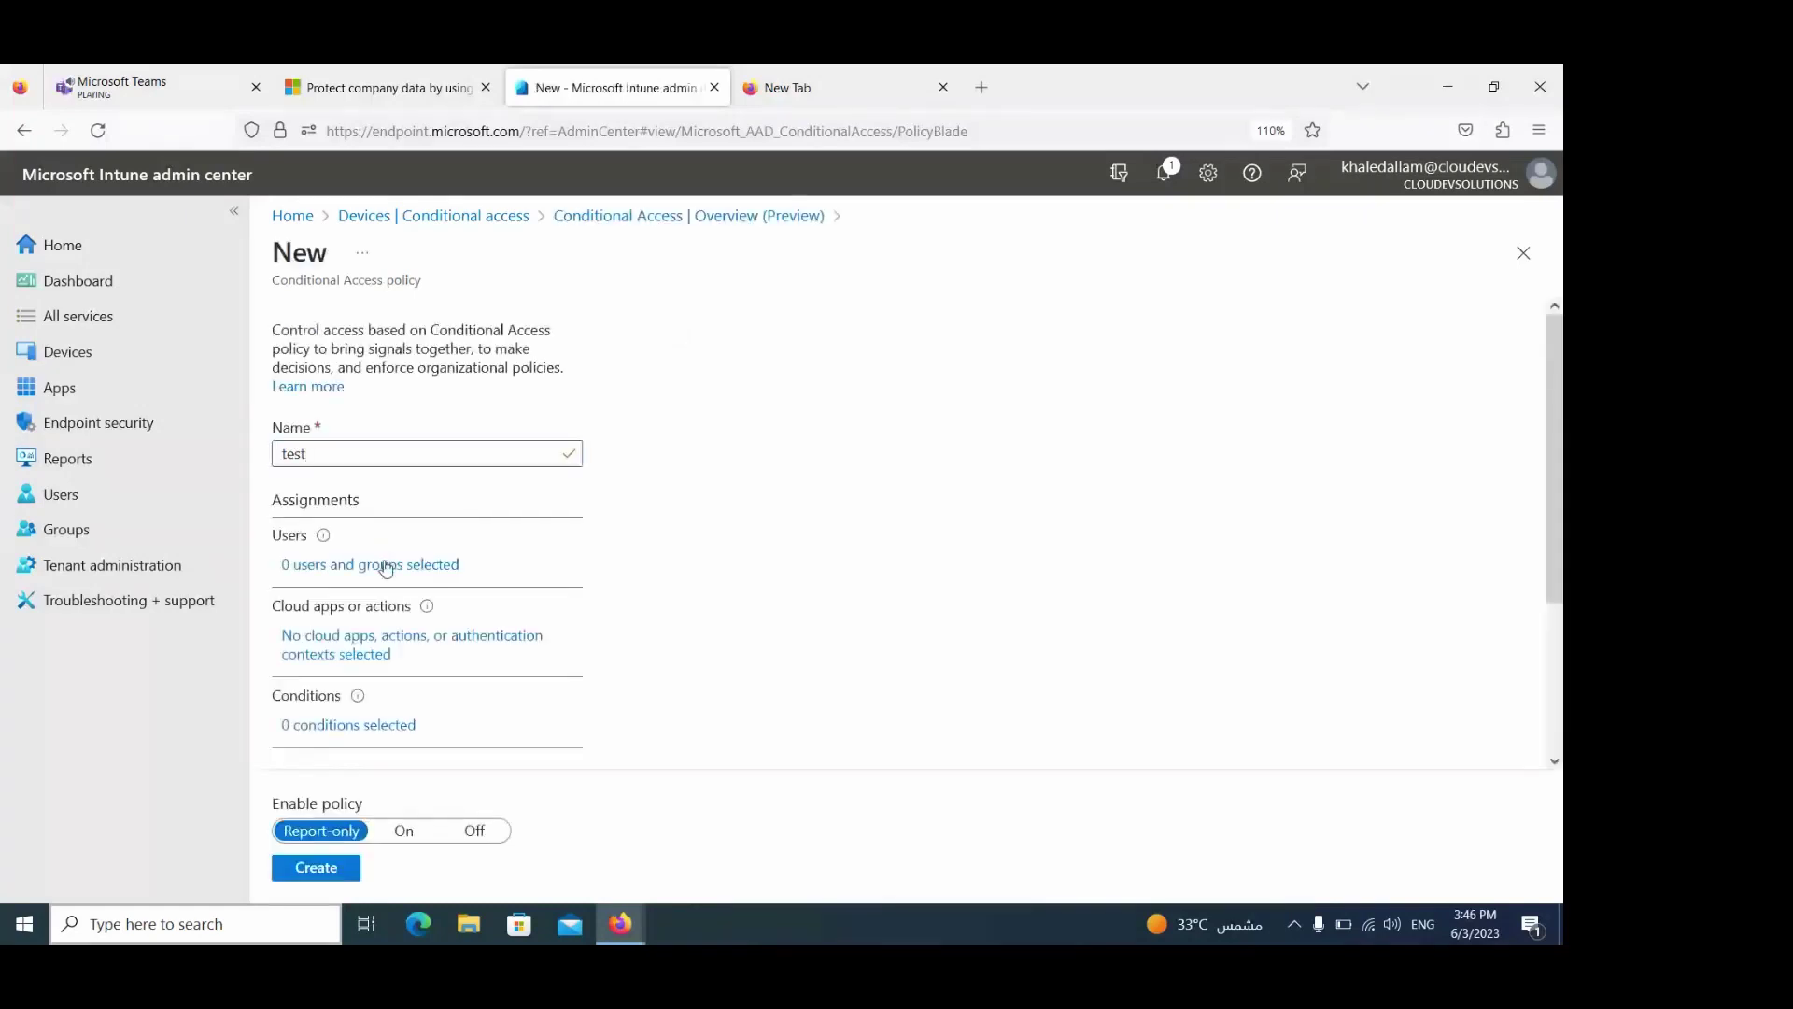
click(385, 566)
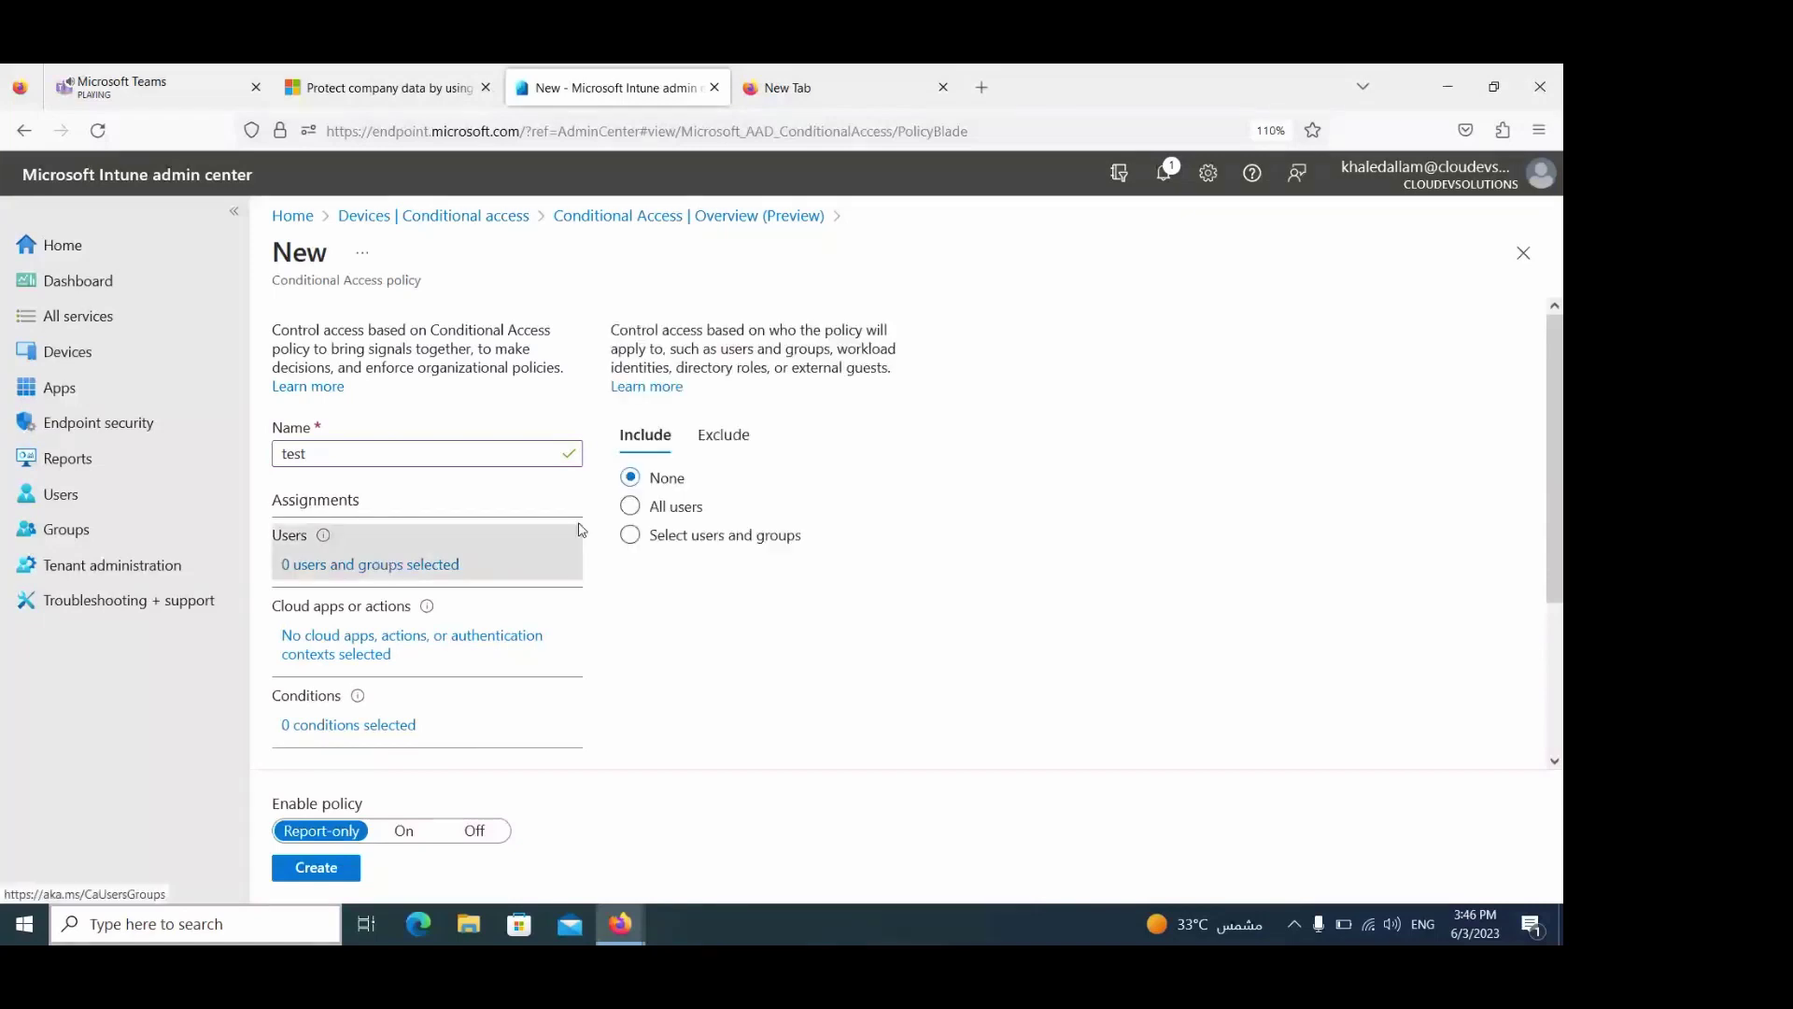
click(630, 508)
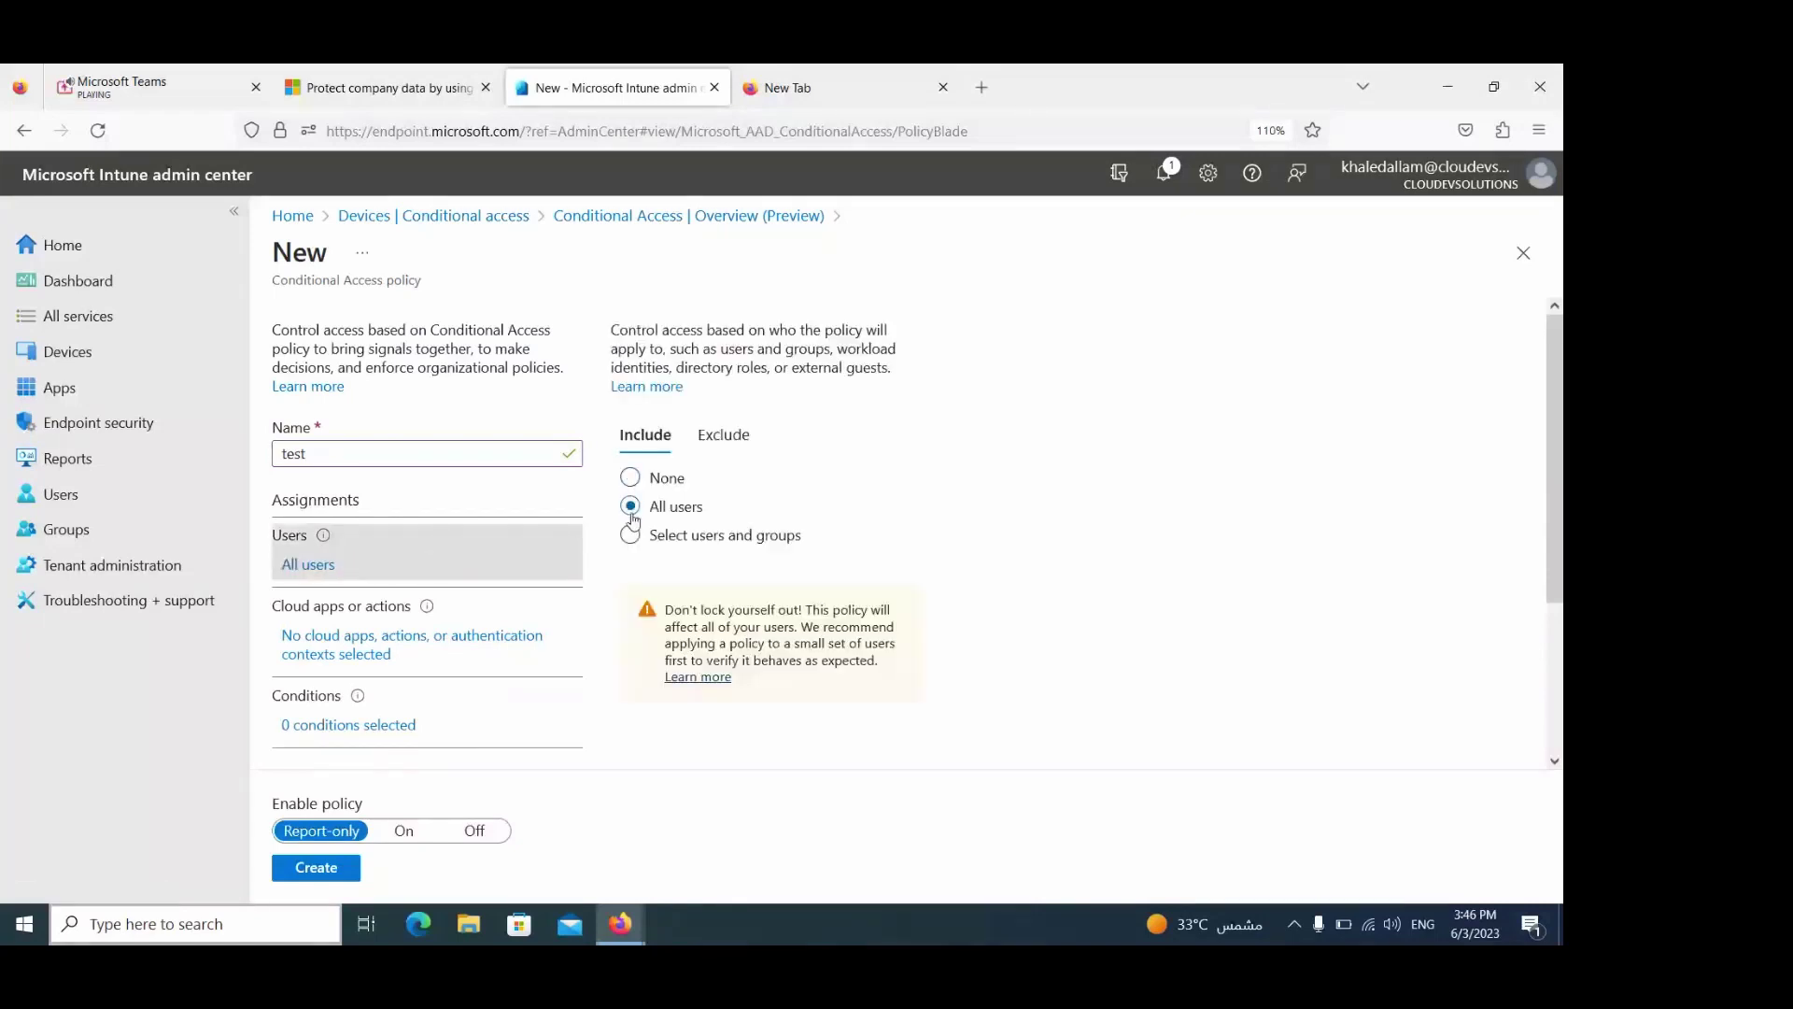
click(633, 536)
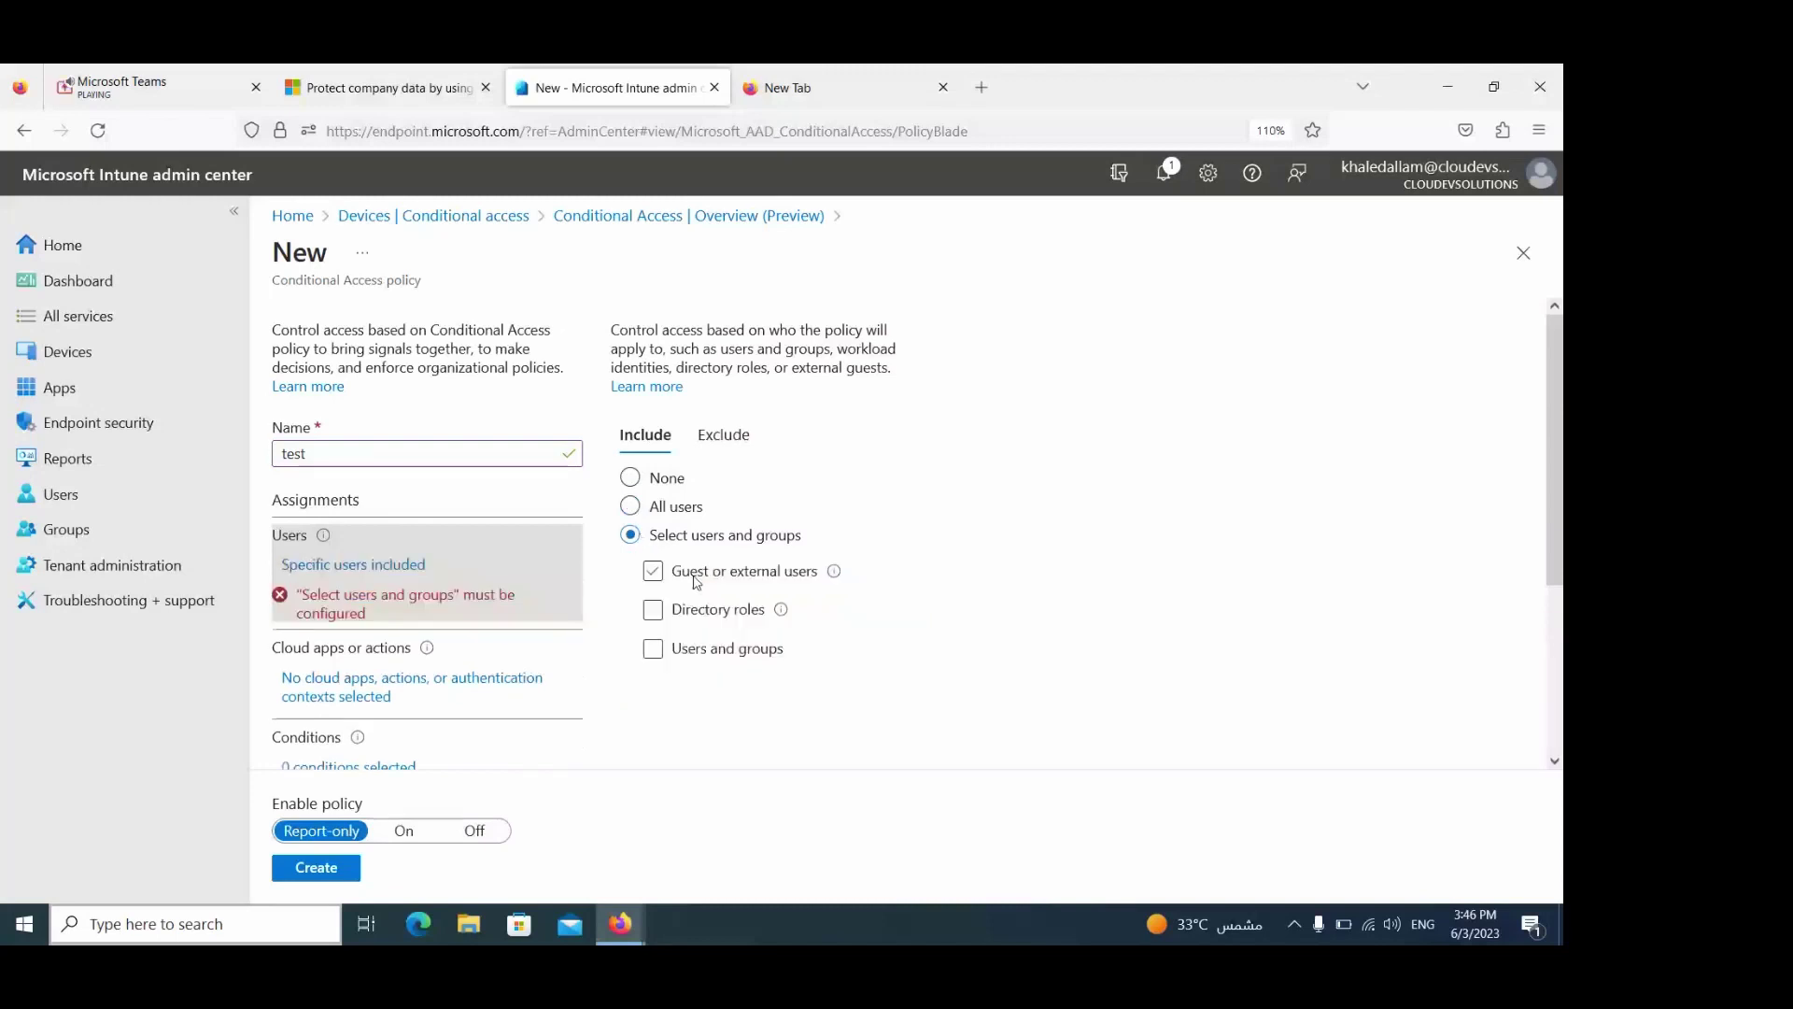
click(654, 651)
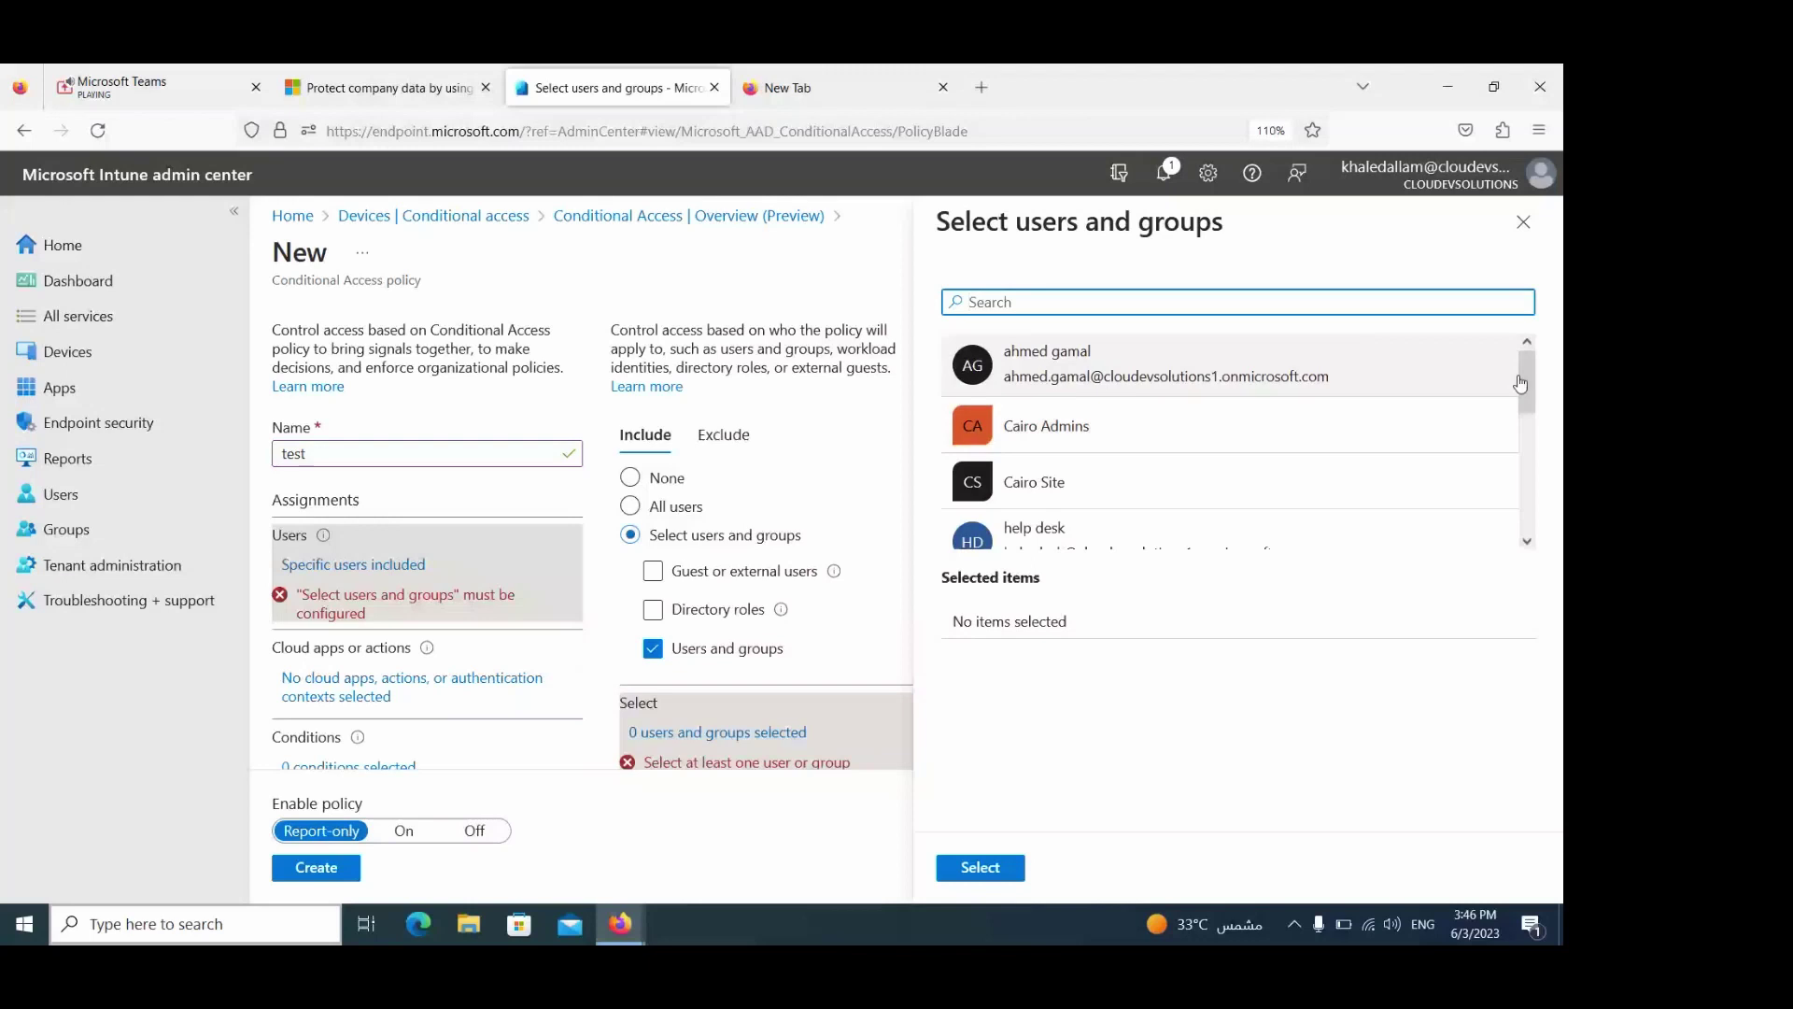
drag(1529, 381, 1545, 515)
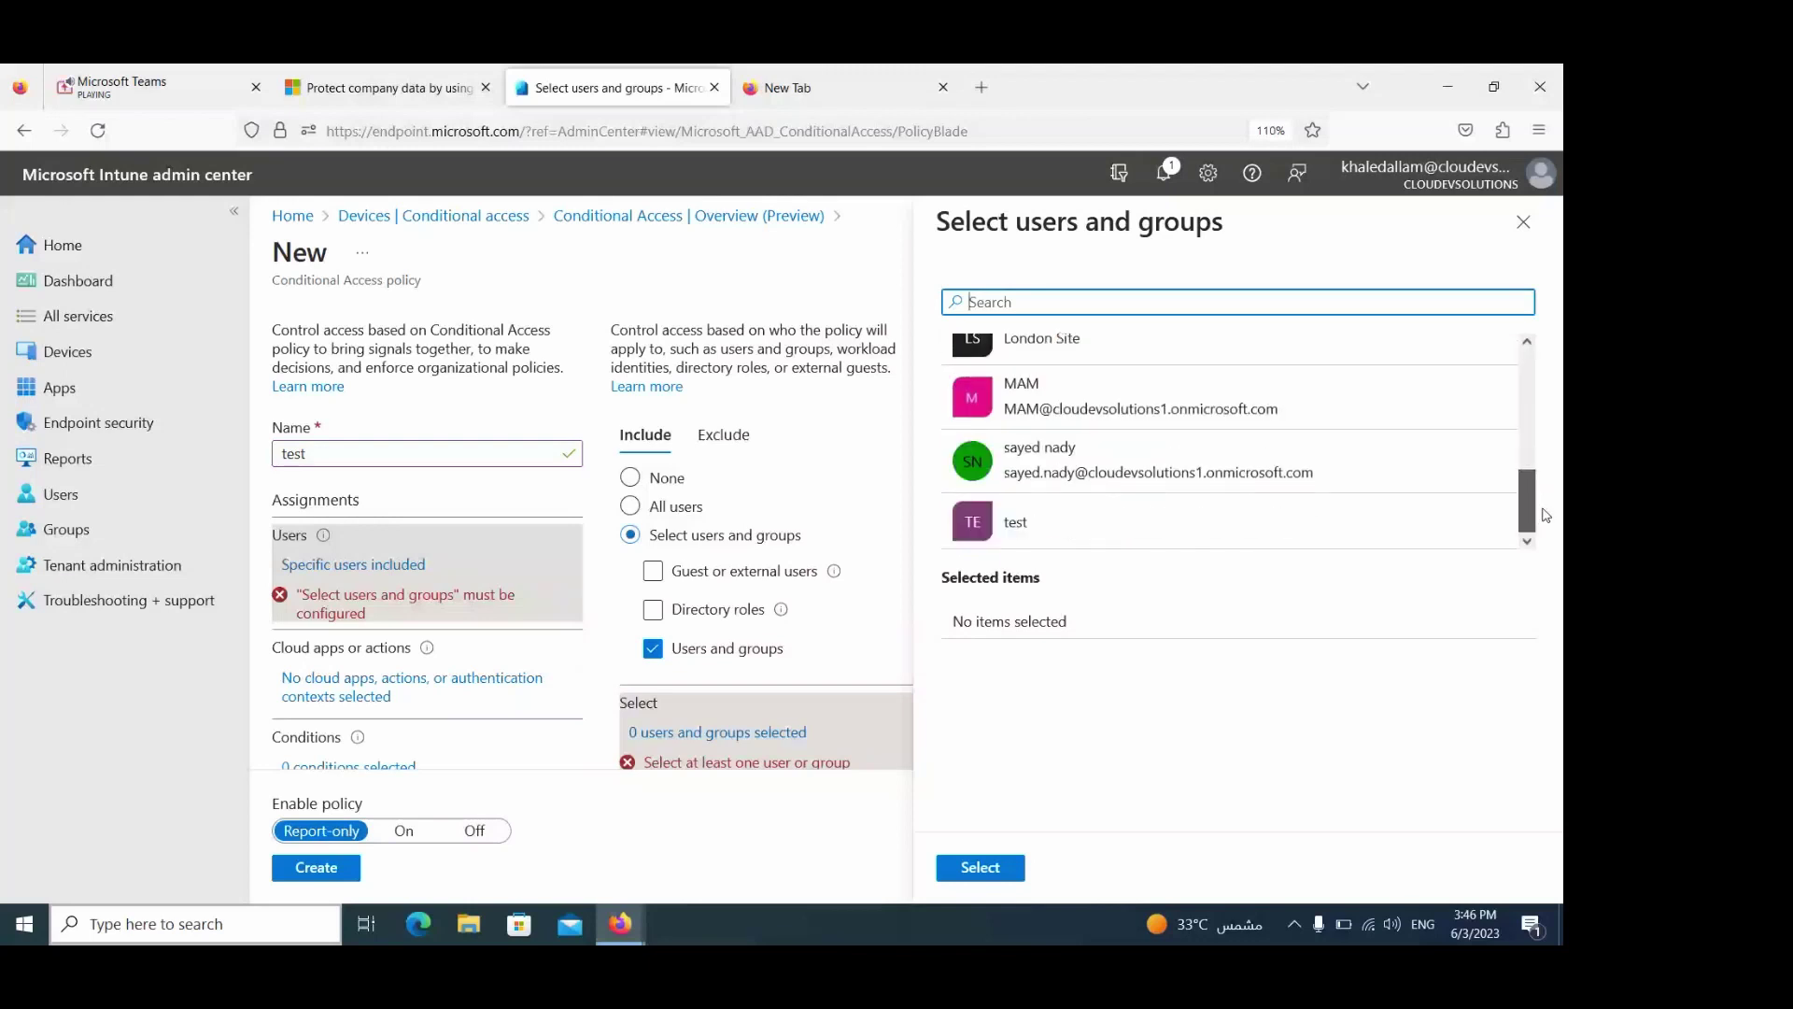
scroll(1083, 416, up, 1)
click(1083, 416)
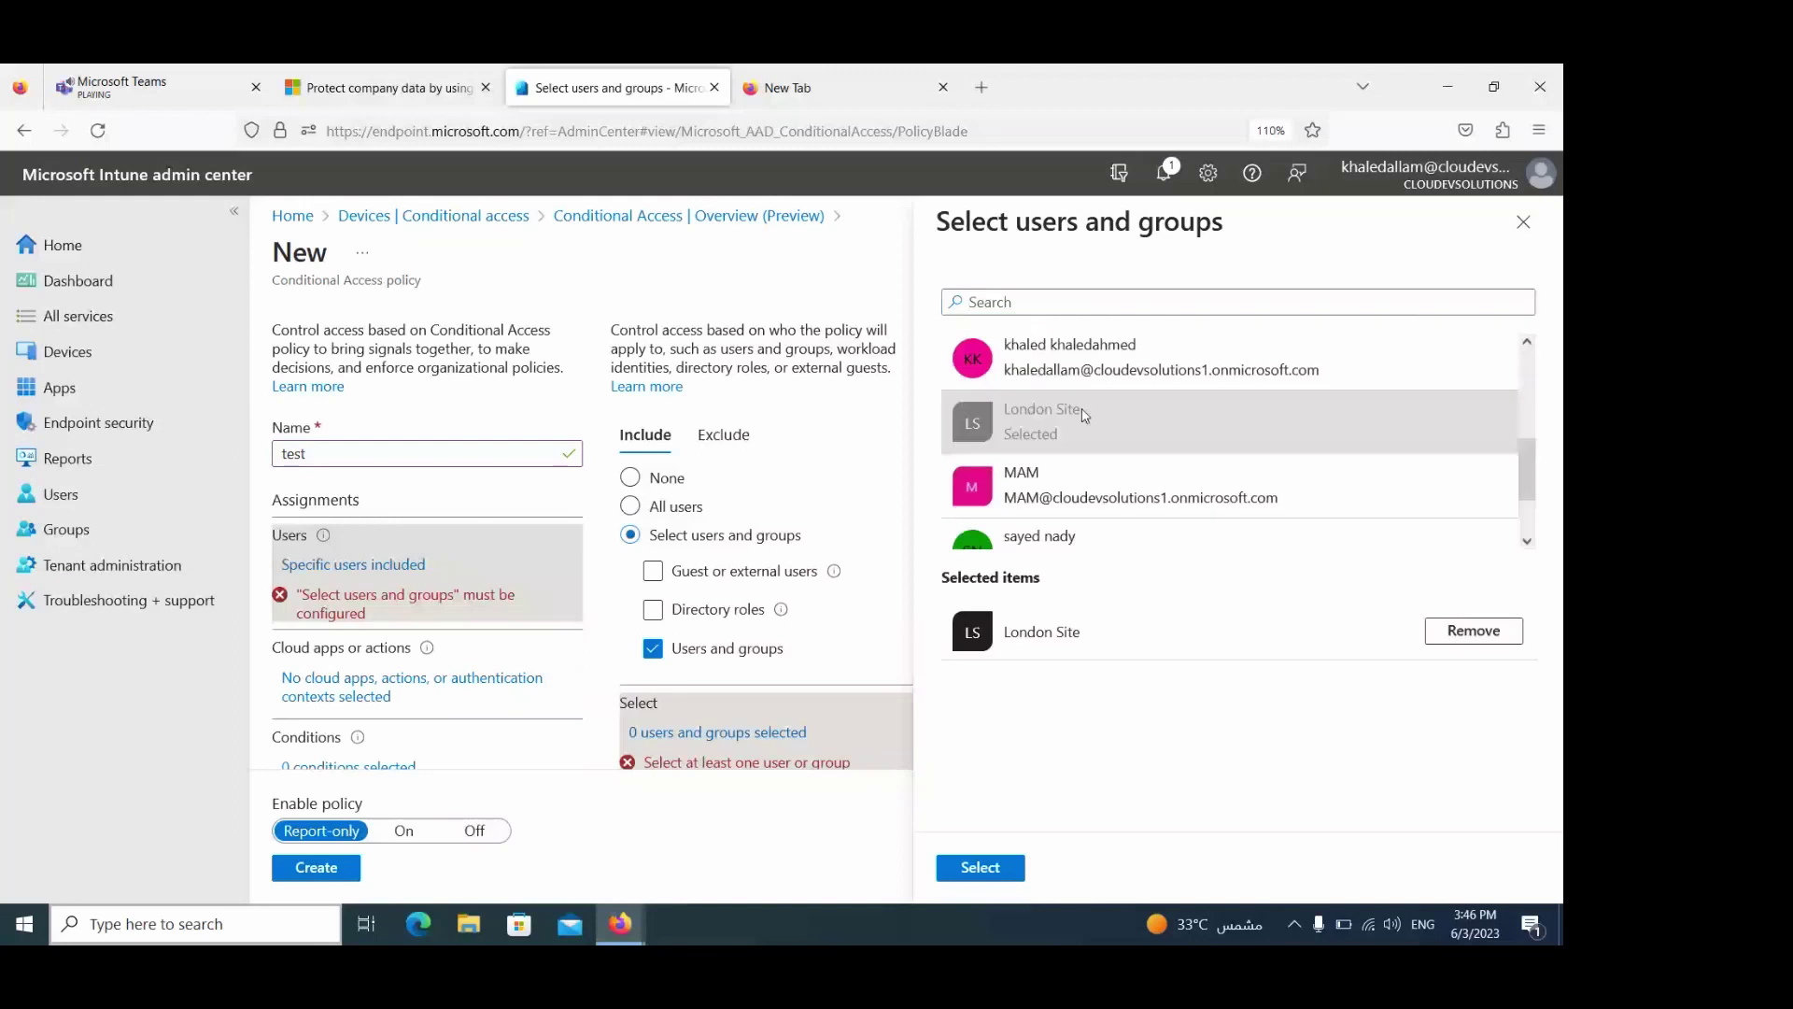
click(999, 869)
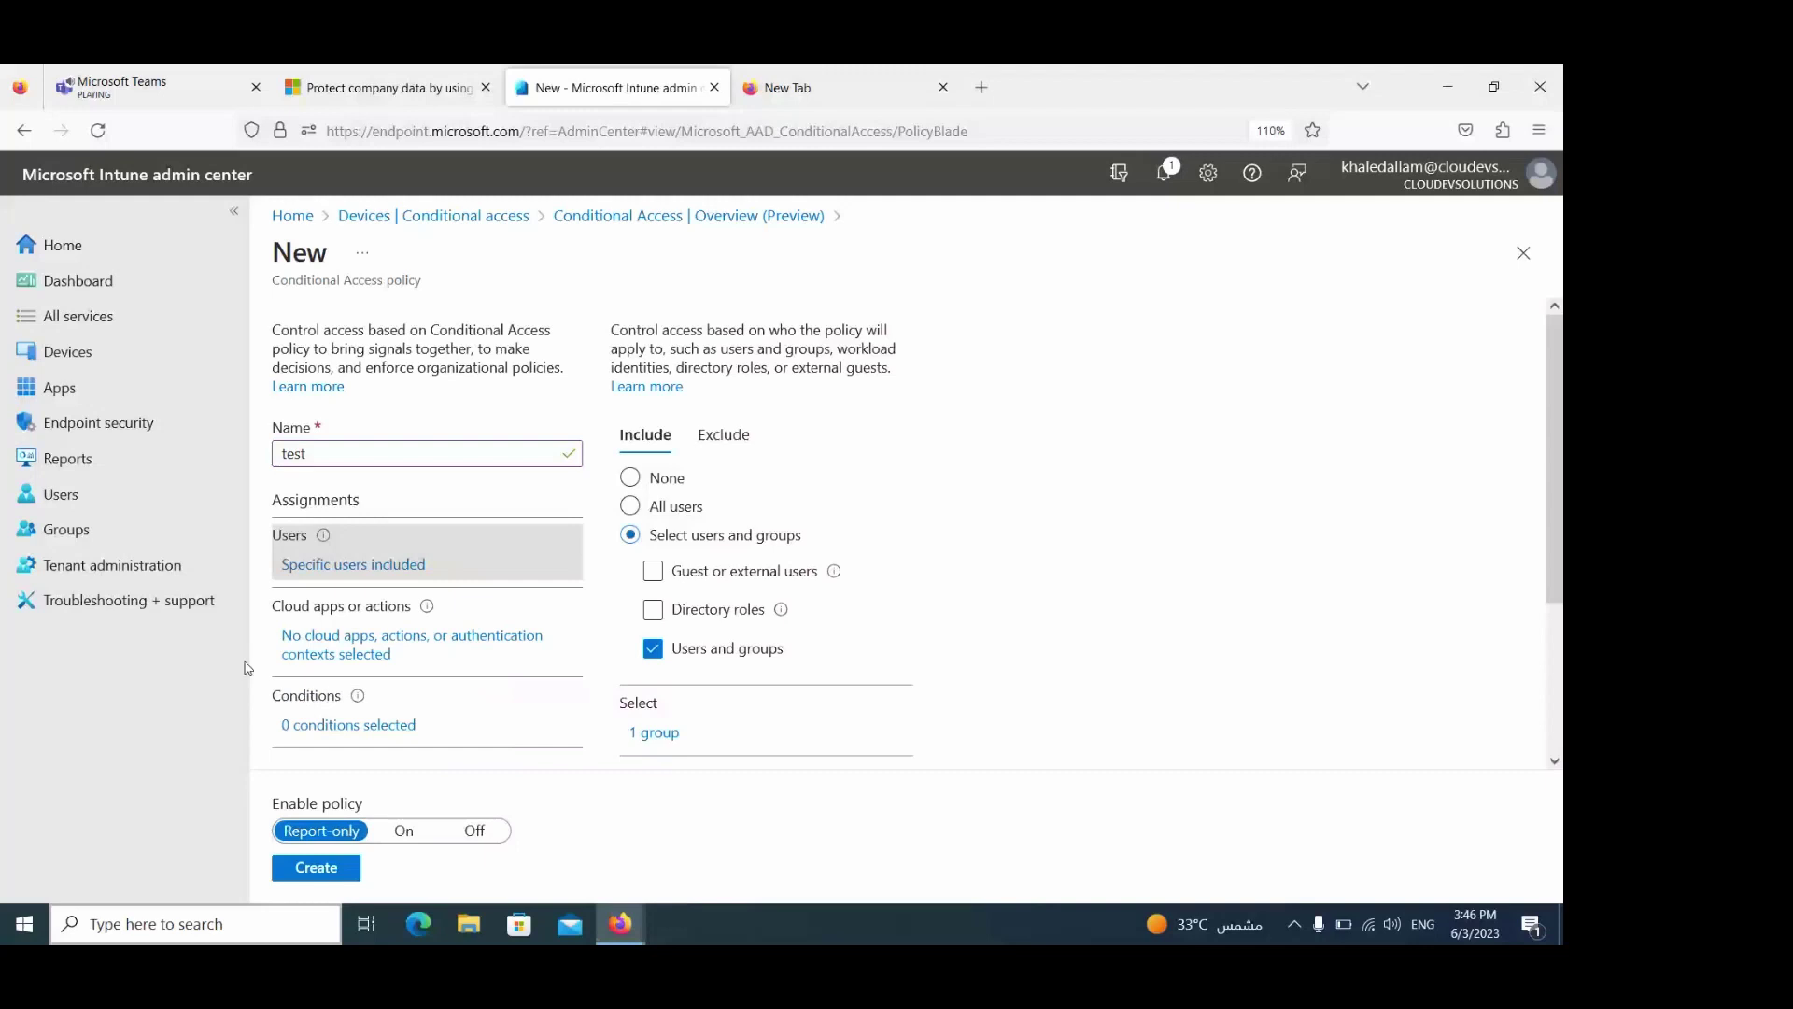
Step: Limit the policy to selected cloud apps, including Office 365 Exchange Online and Office 365
click(367, 647)
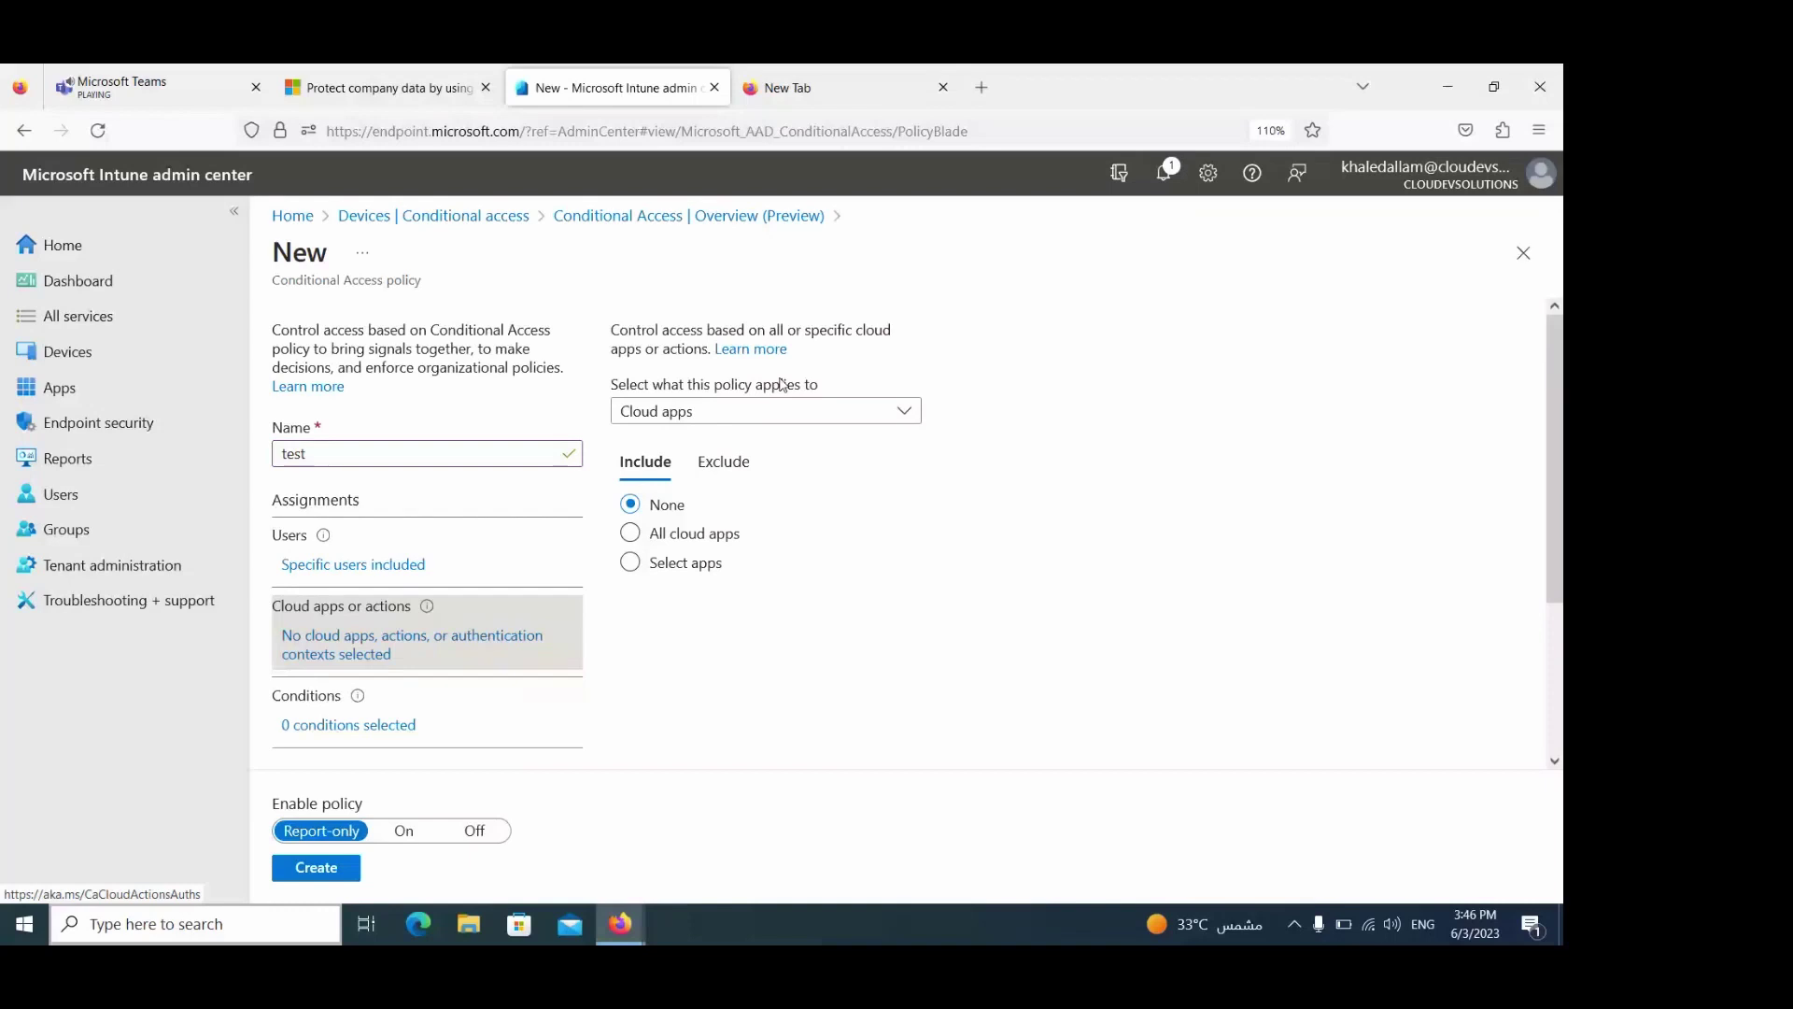
click(654, 540)
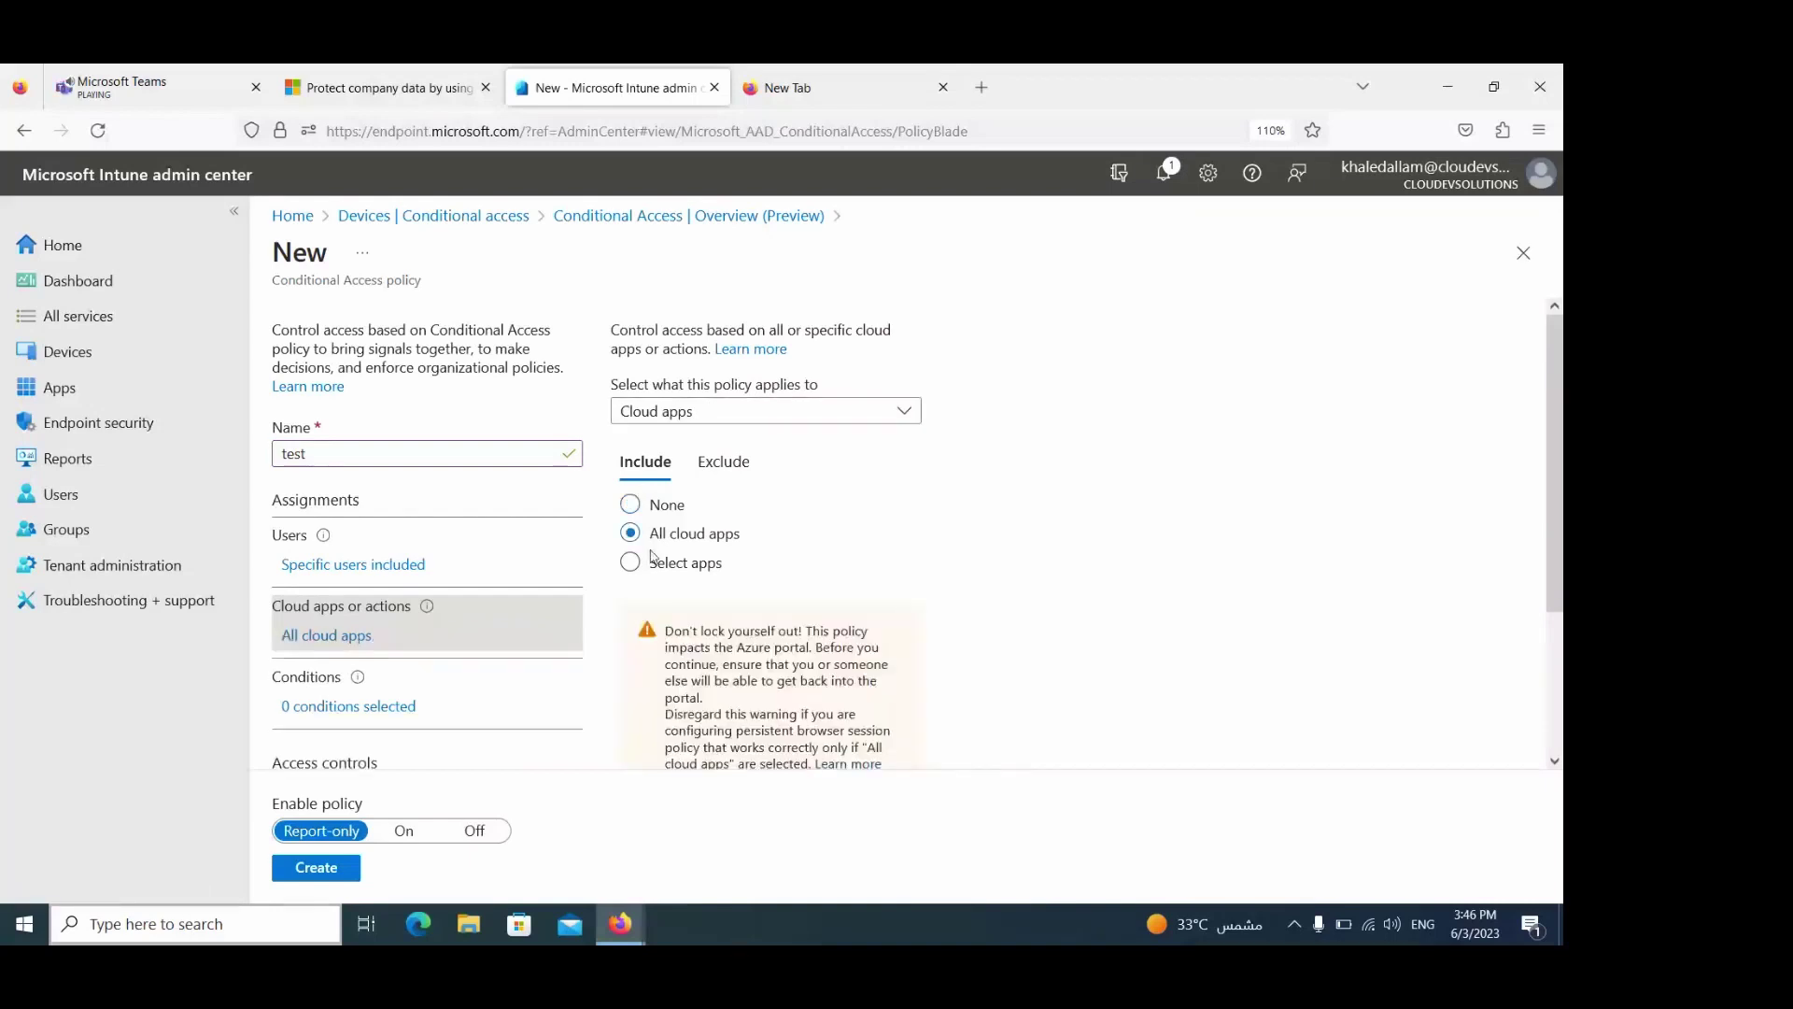
click(654, 559)
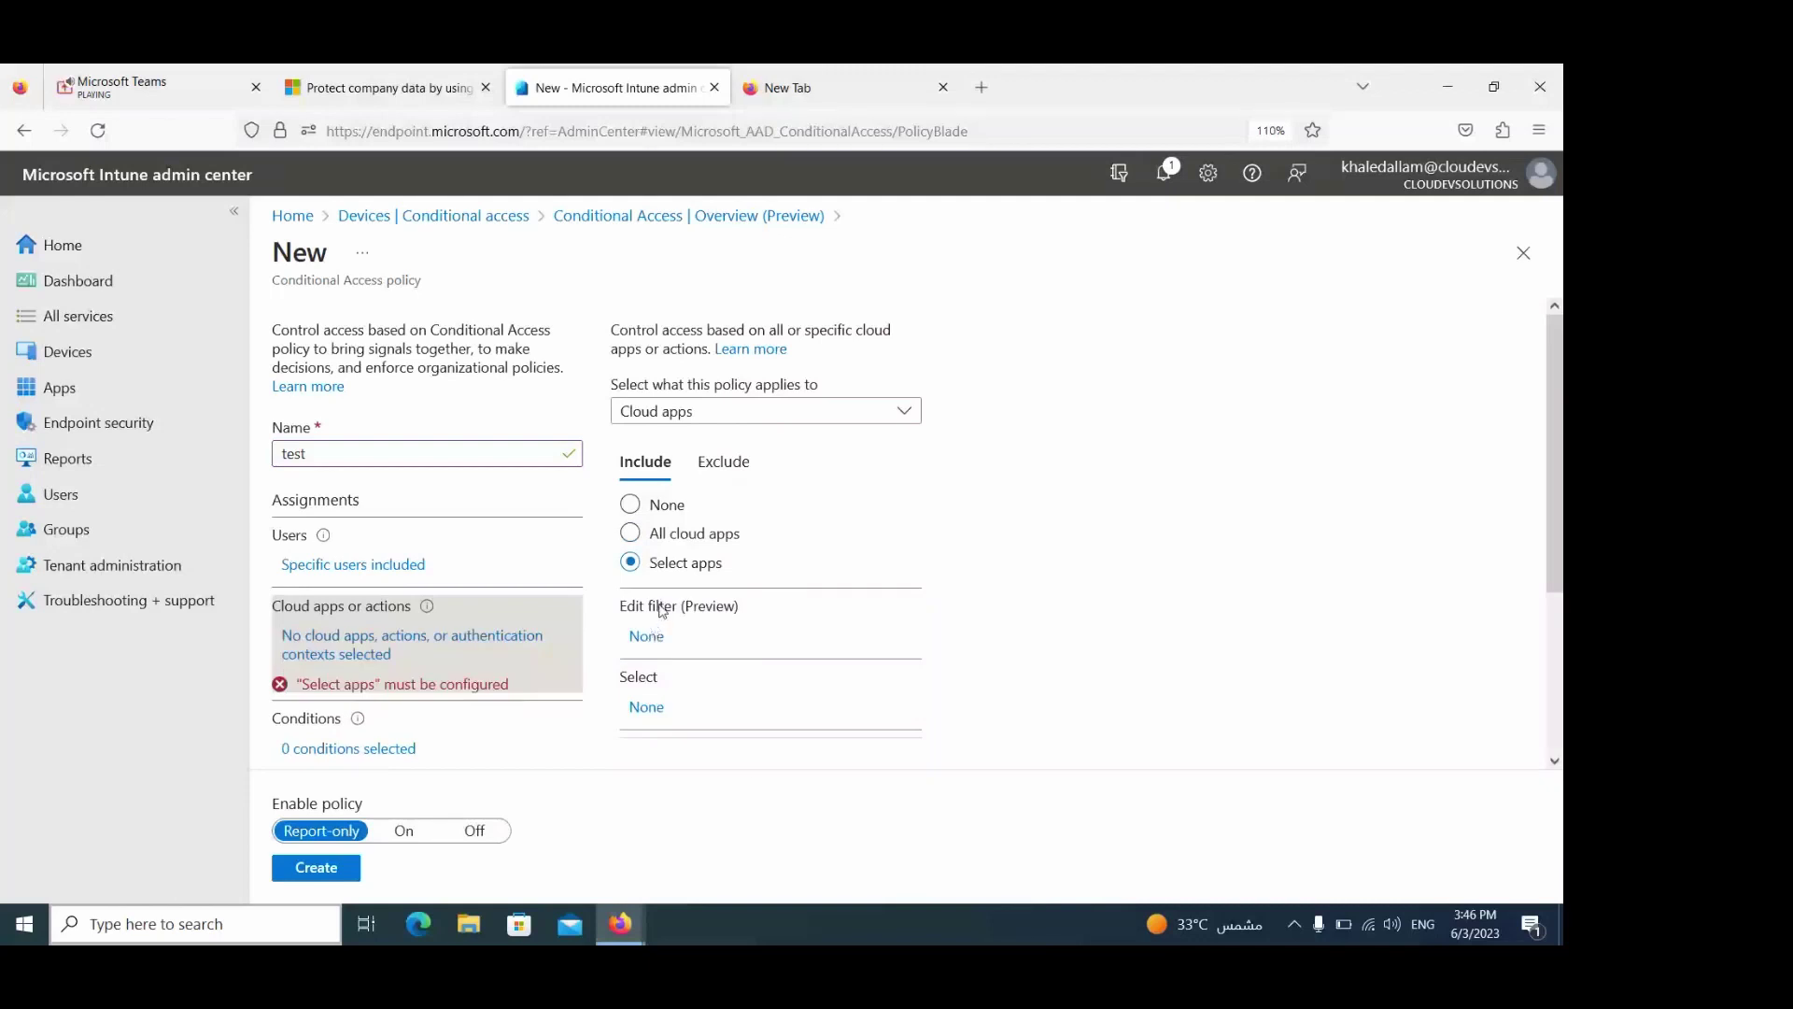
click(653, 707)
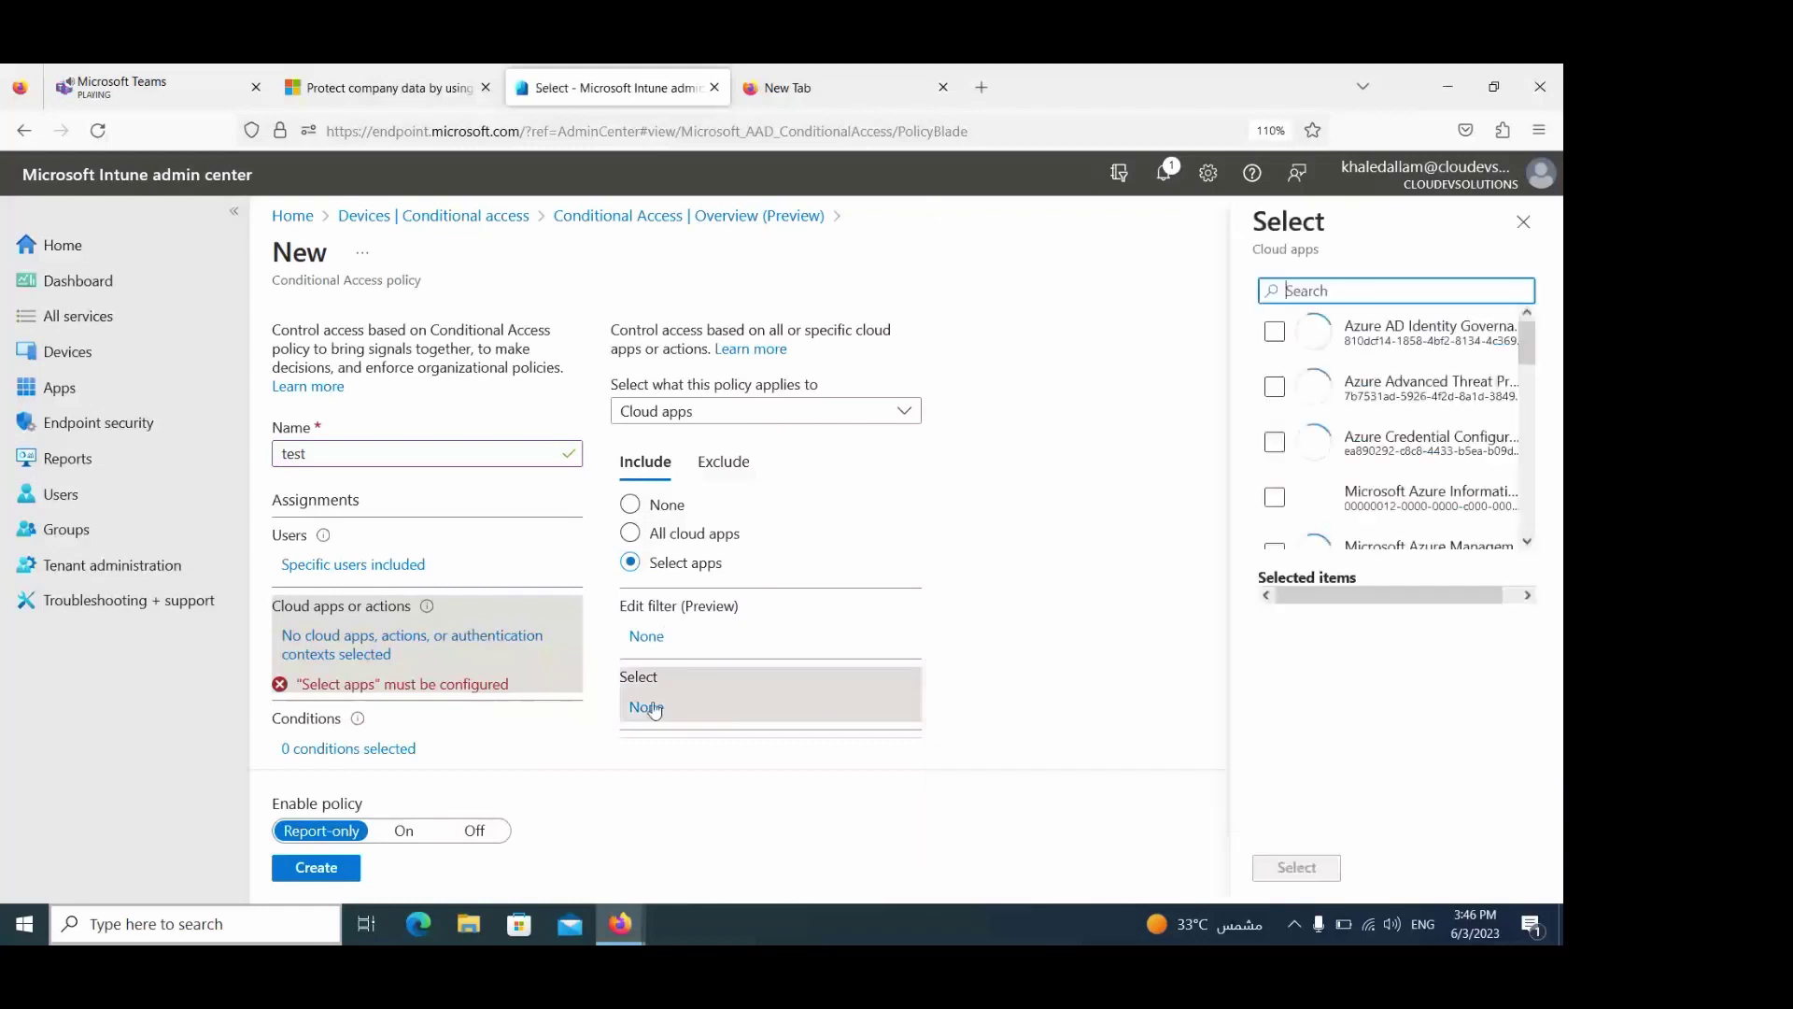
text(exch)
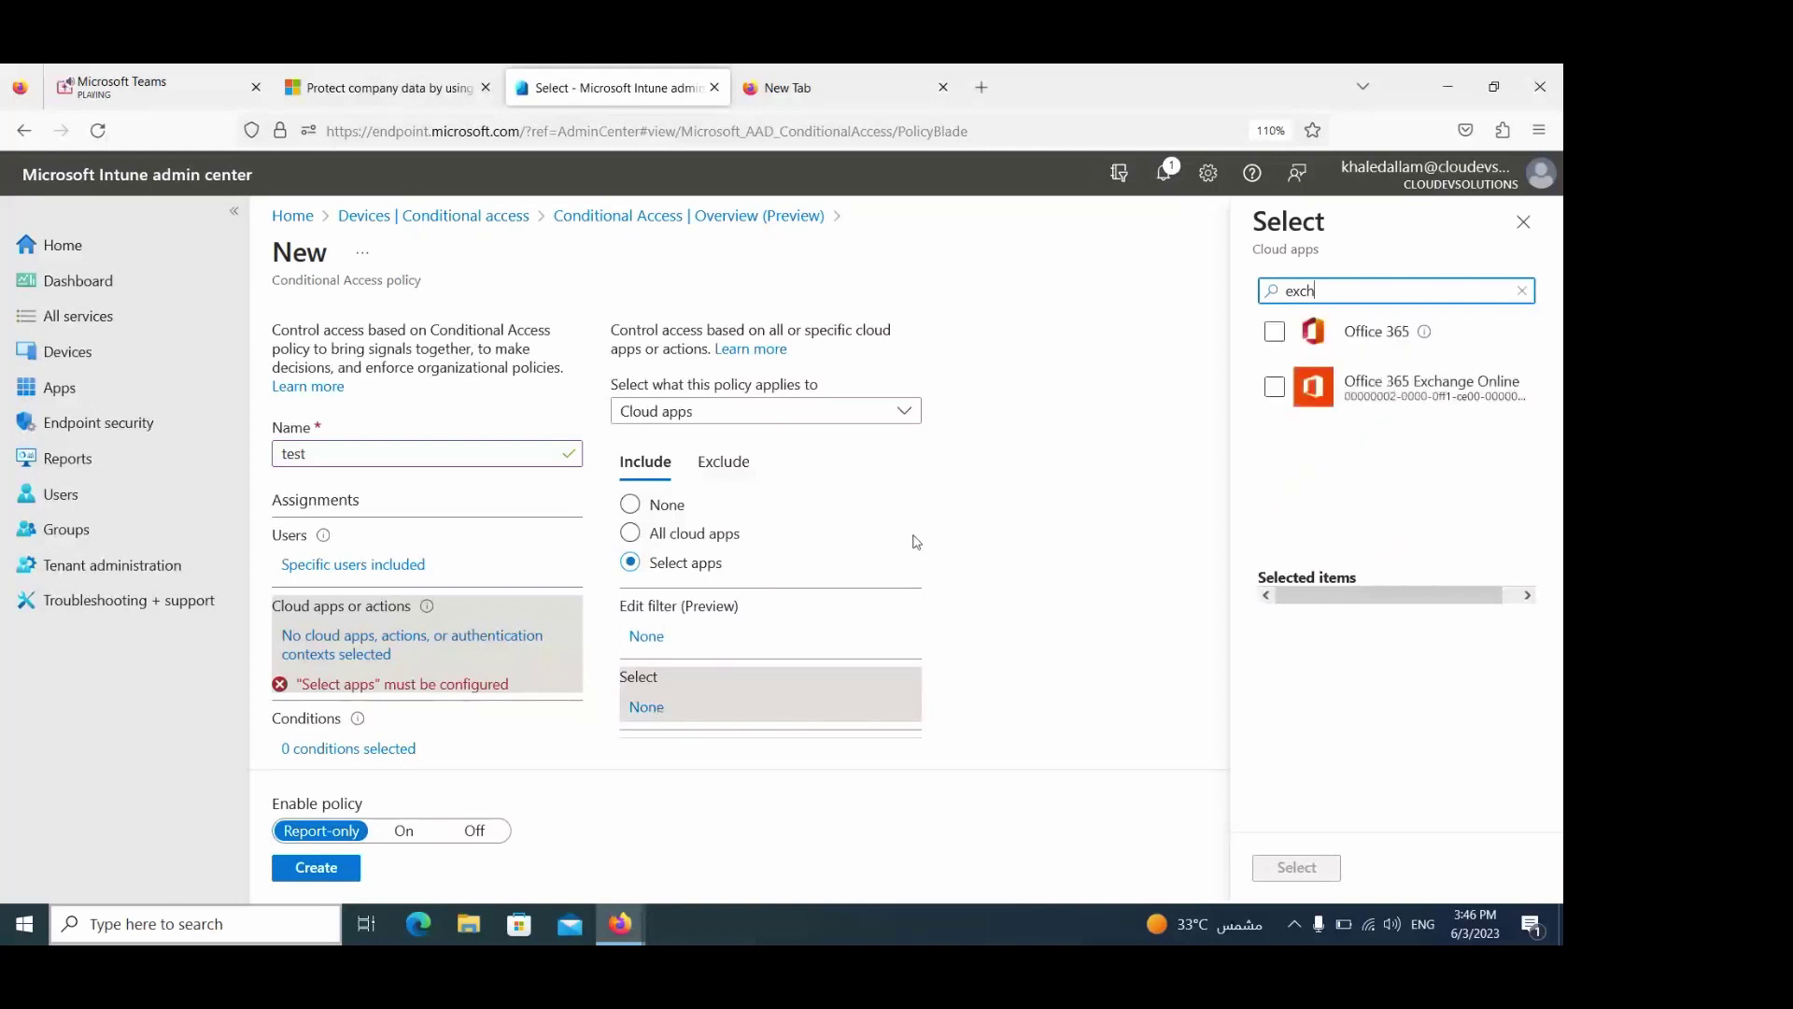
click(1274, 386)
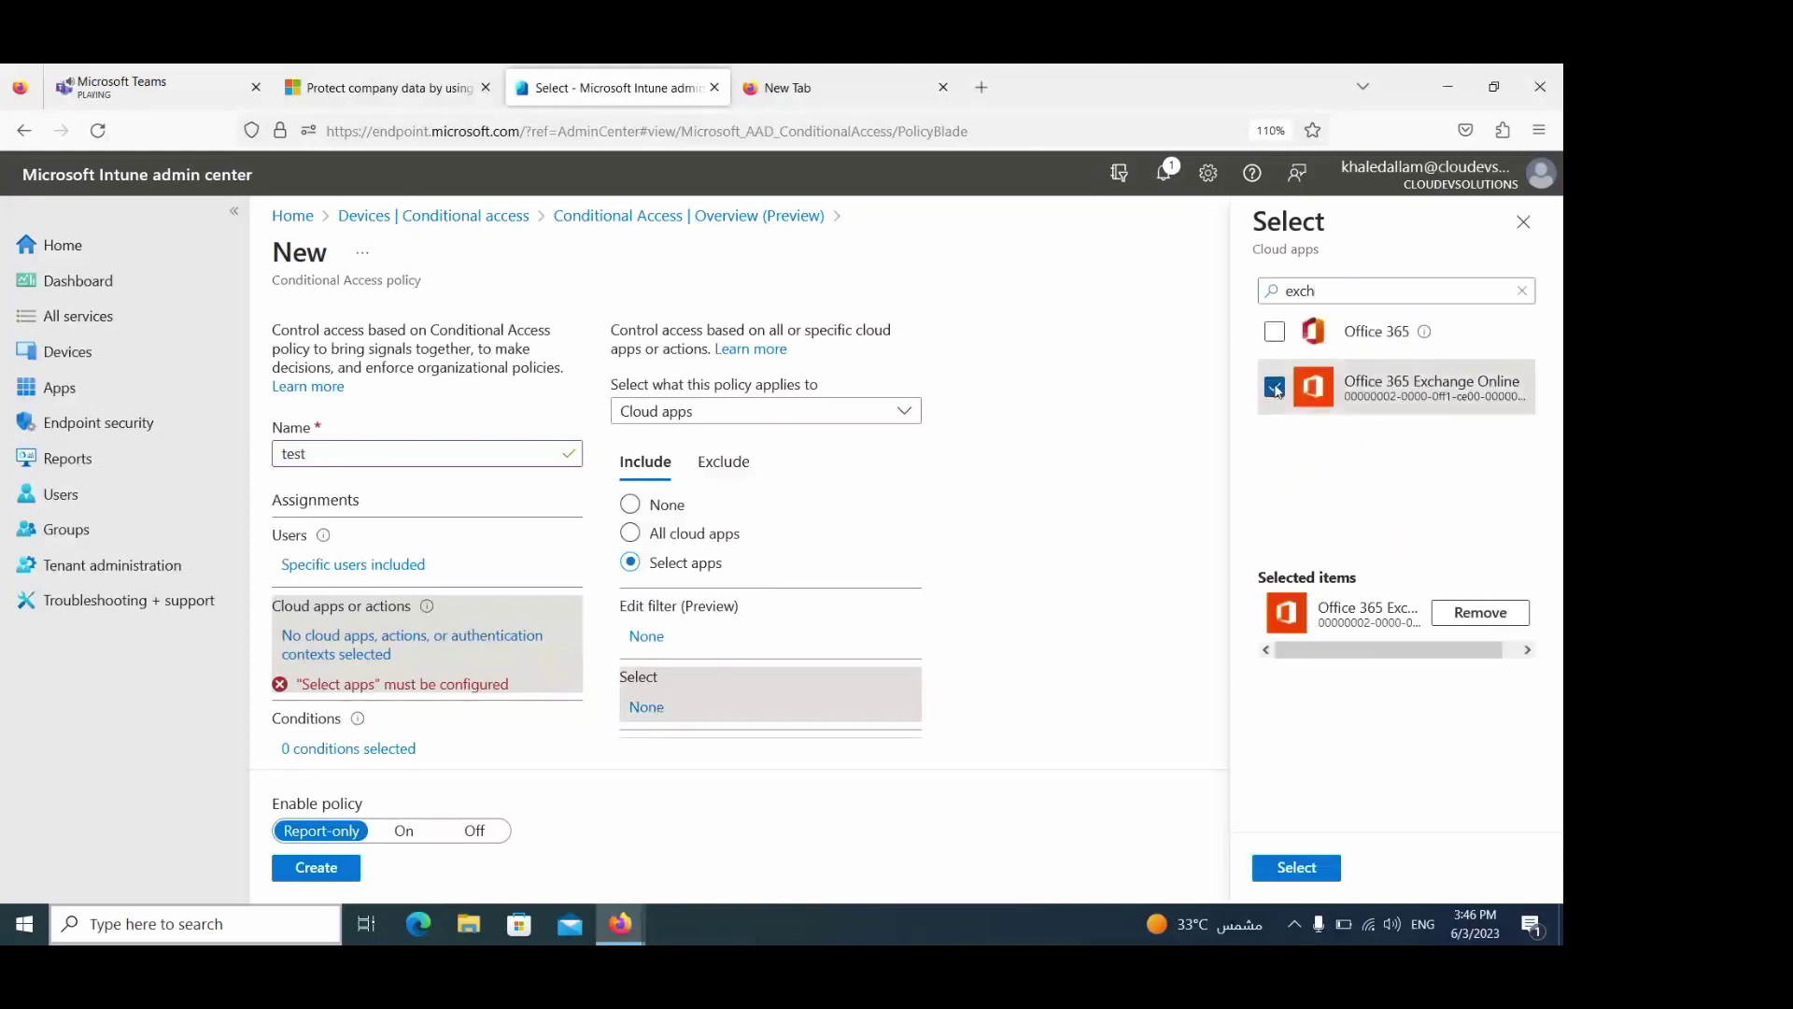
click(1274, 333)
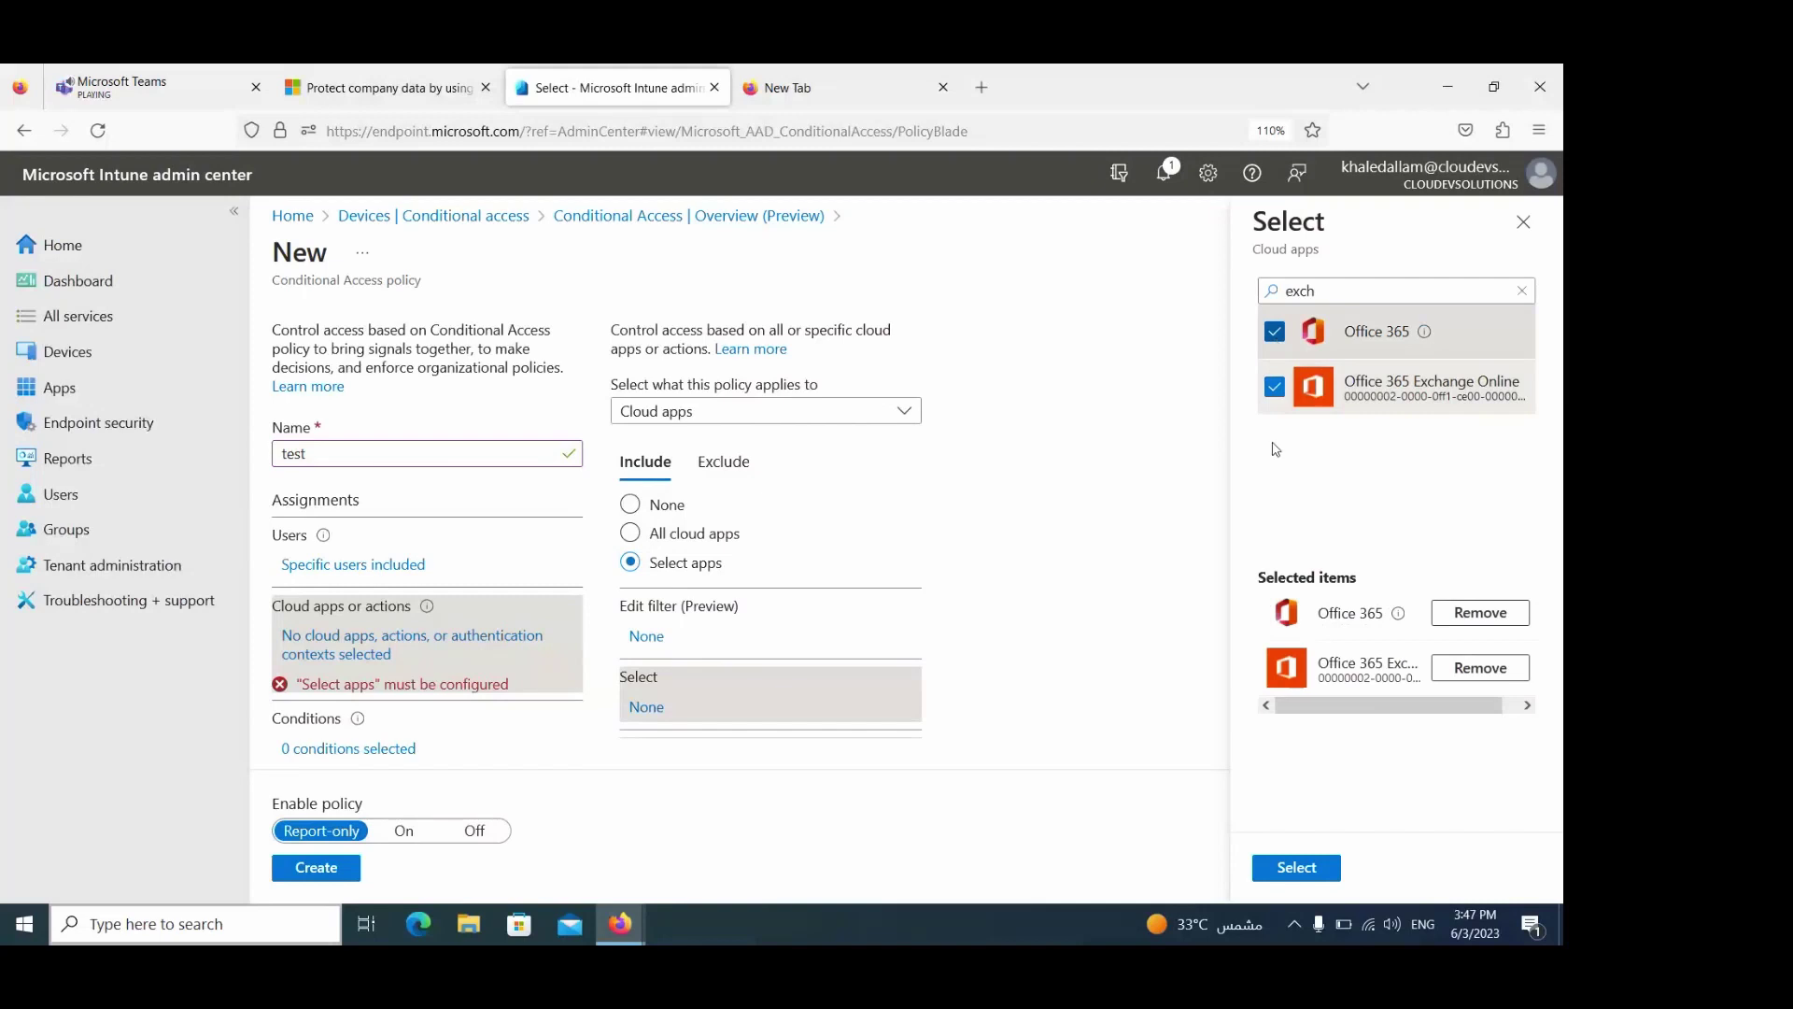
click(1277, 866)
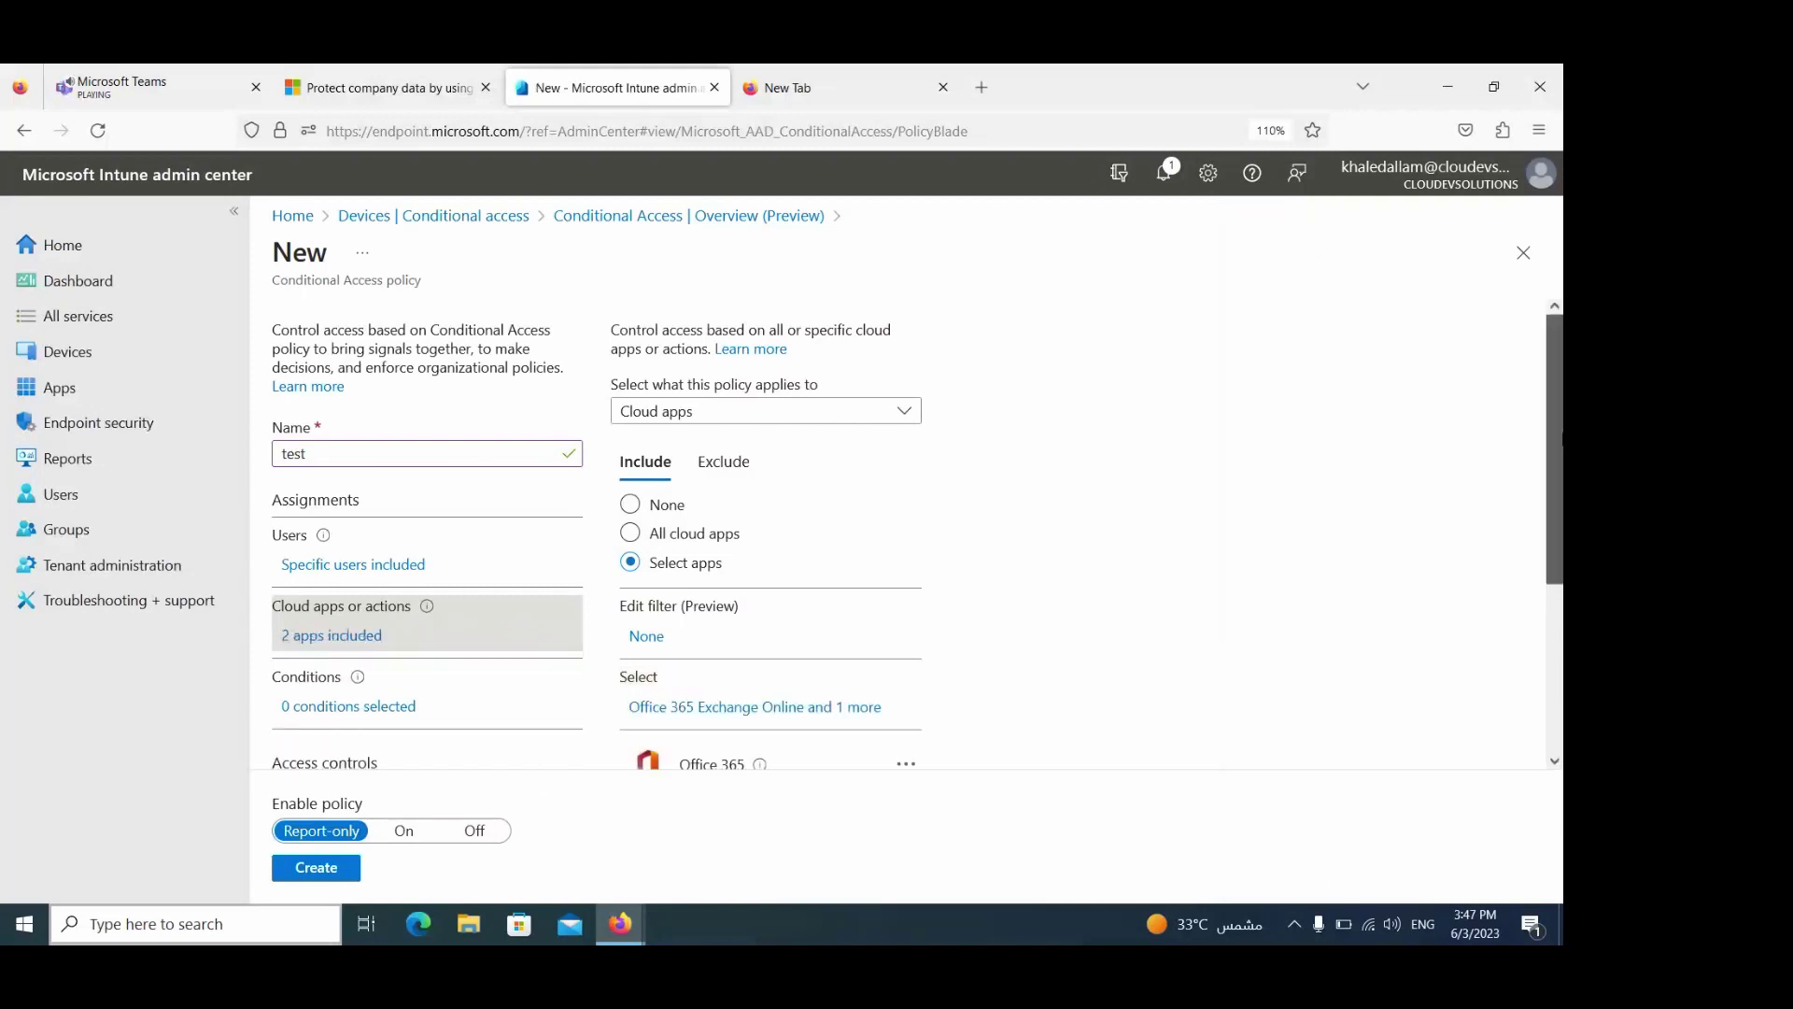
Step: Configure the policy's Locations condition to include Any location
scroll(1555, 504, down, 2)
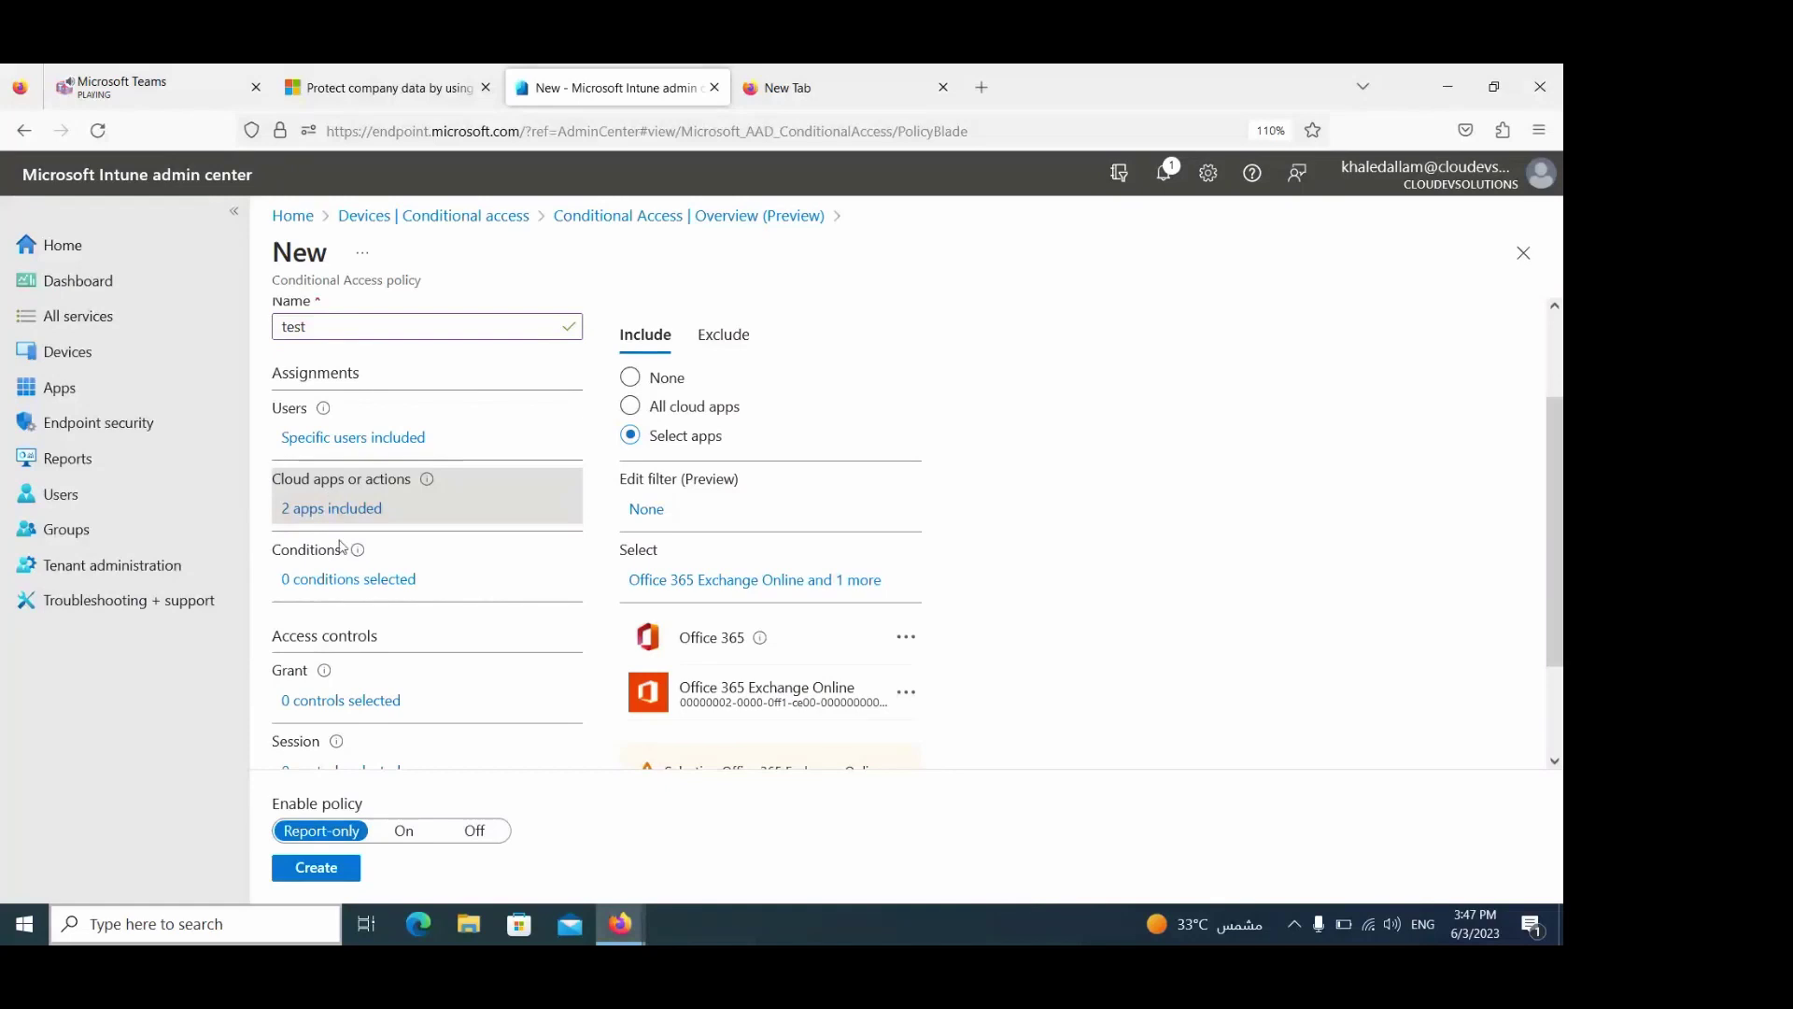
click(353, 579)
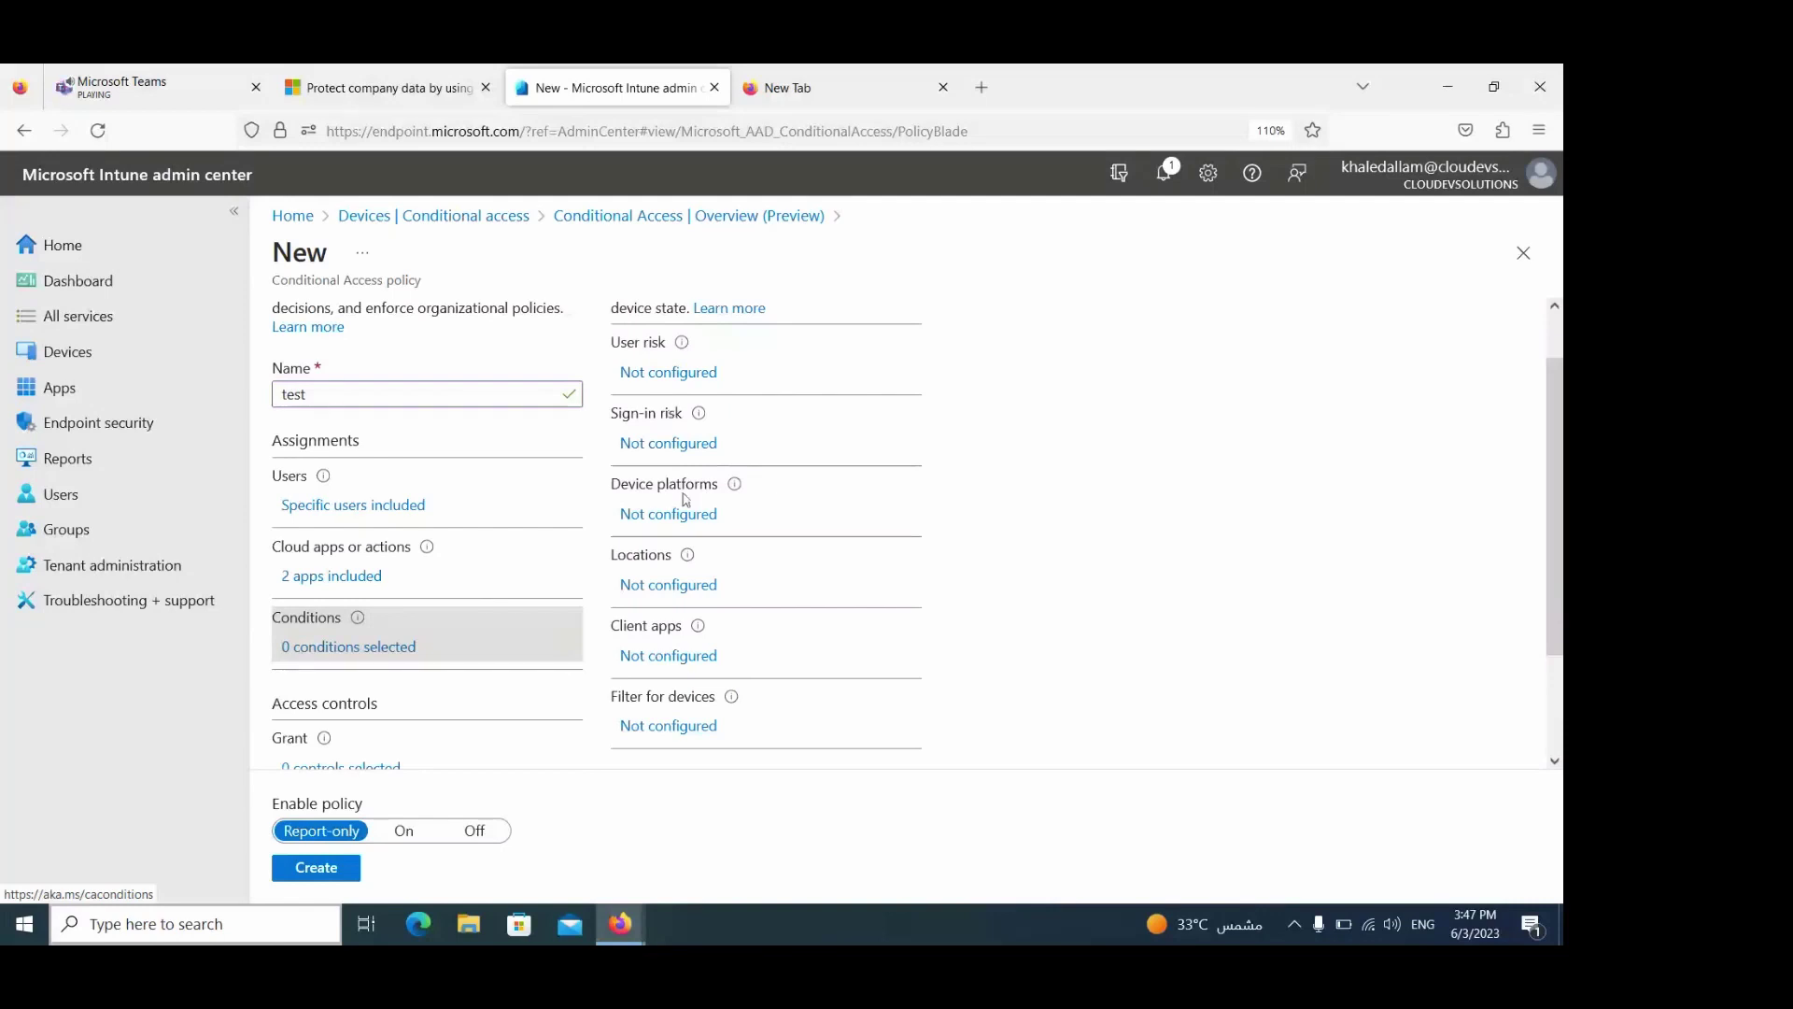
click(666, 584)
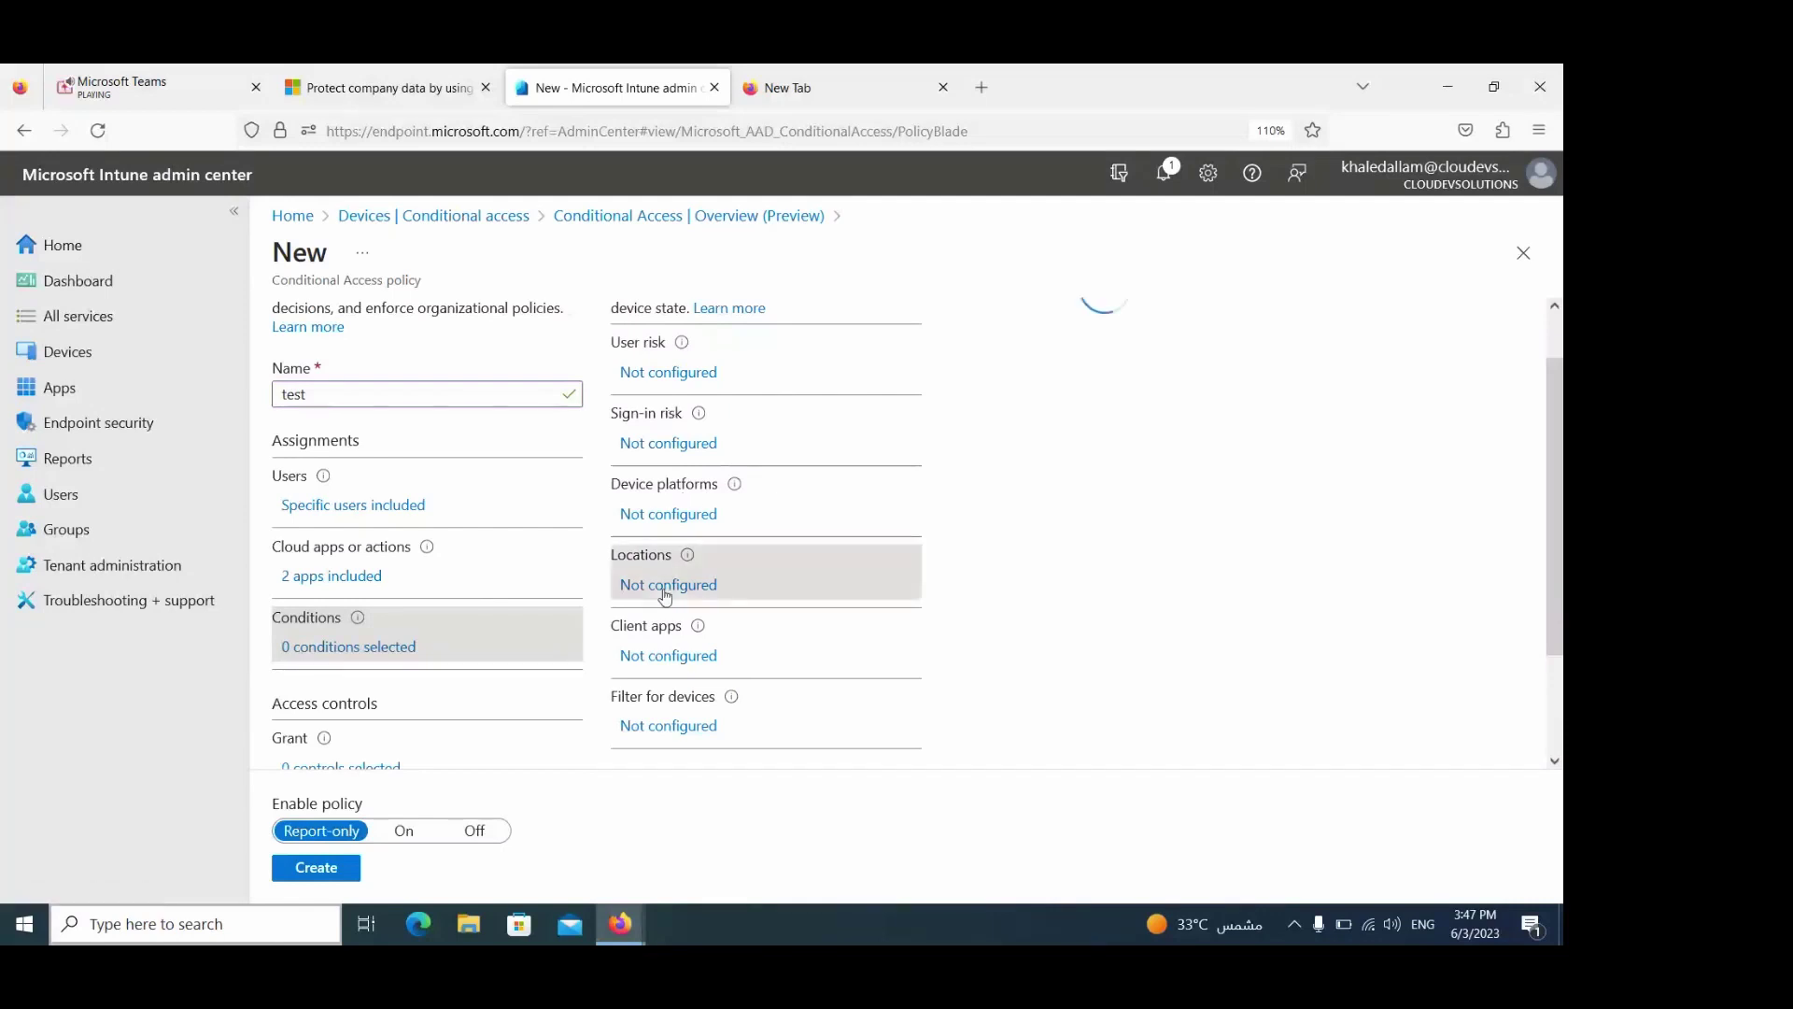
click(986, 370)
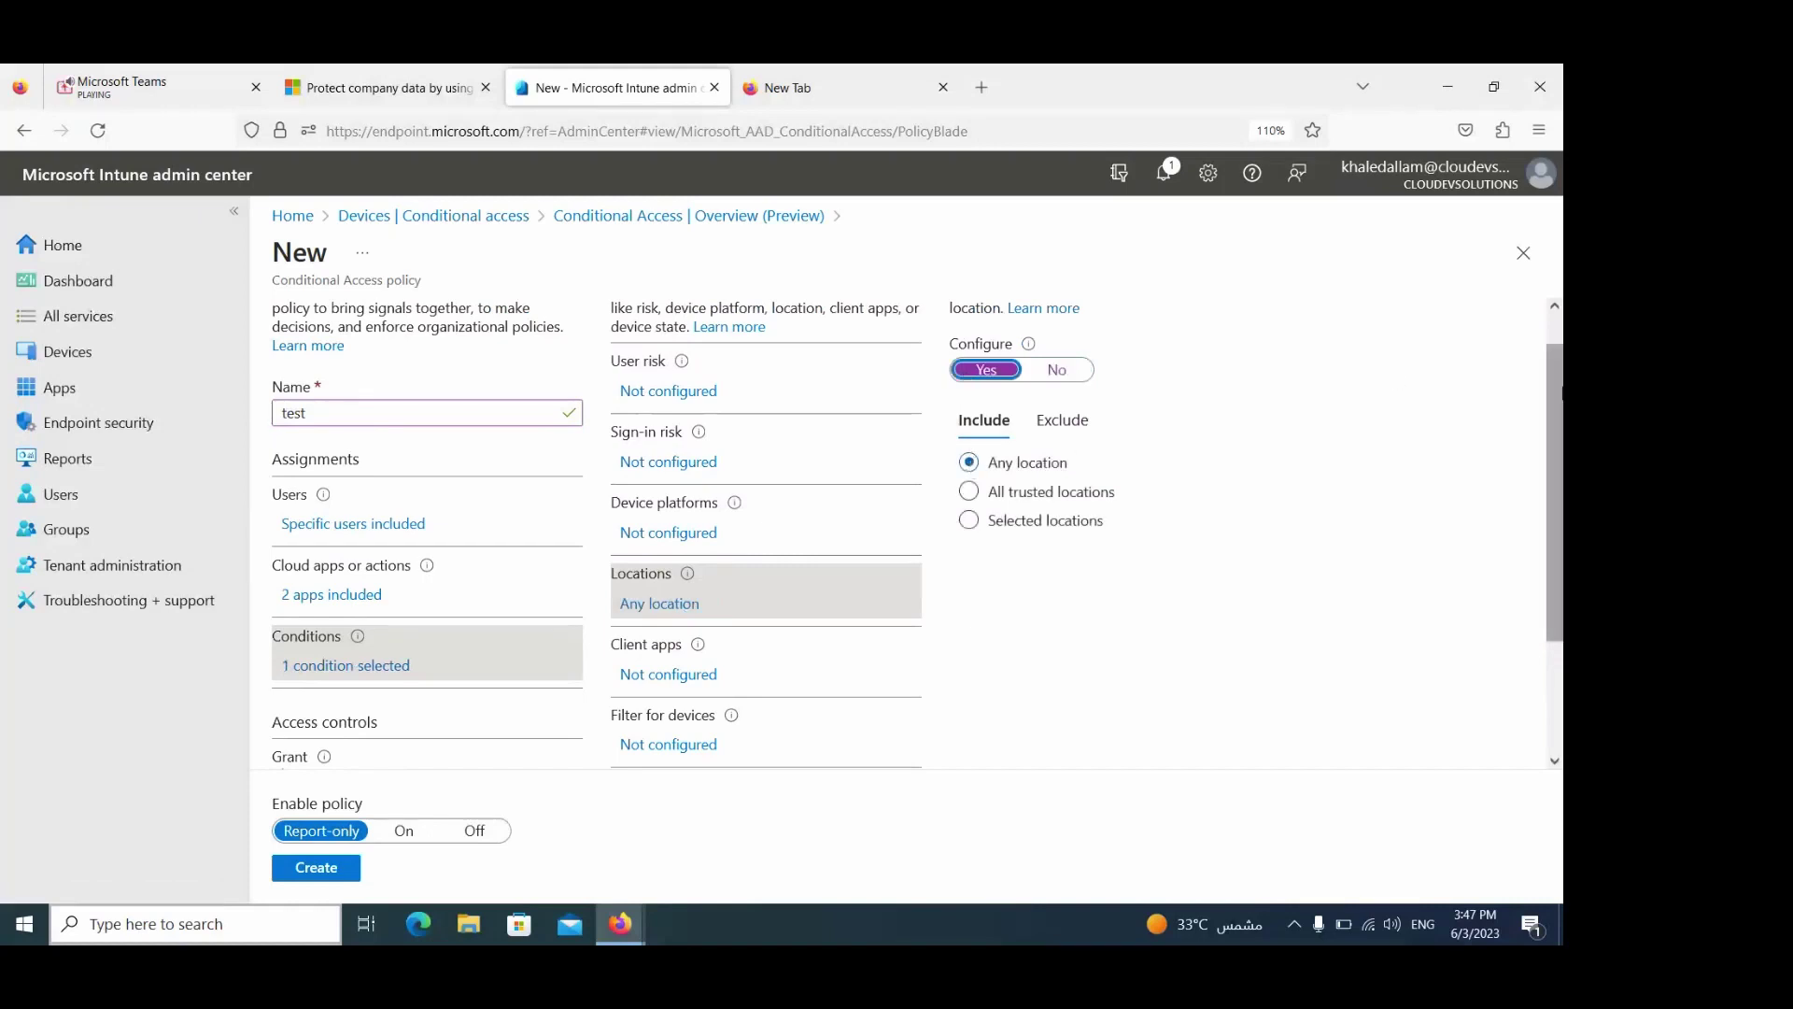
Step: Set the Grant control to grant access and require an app protection policy
drag(1562, 392, 1562, 525)
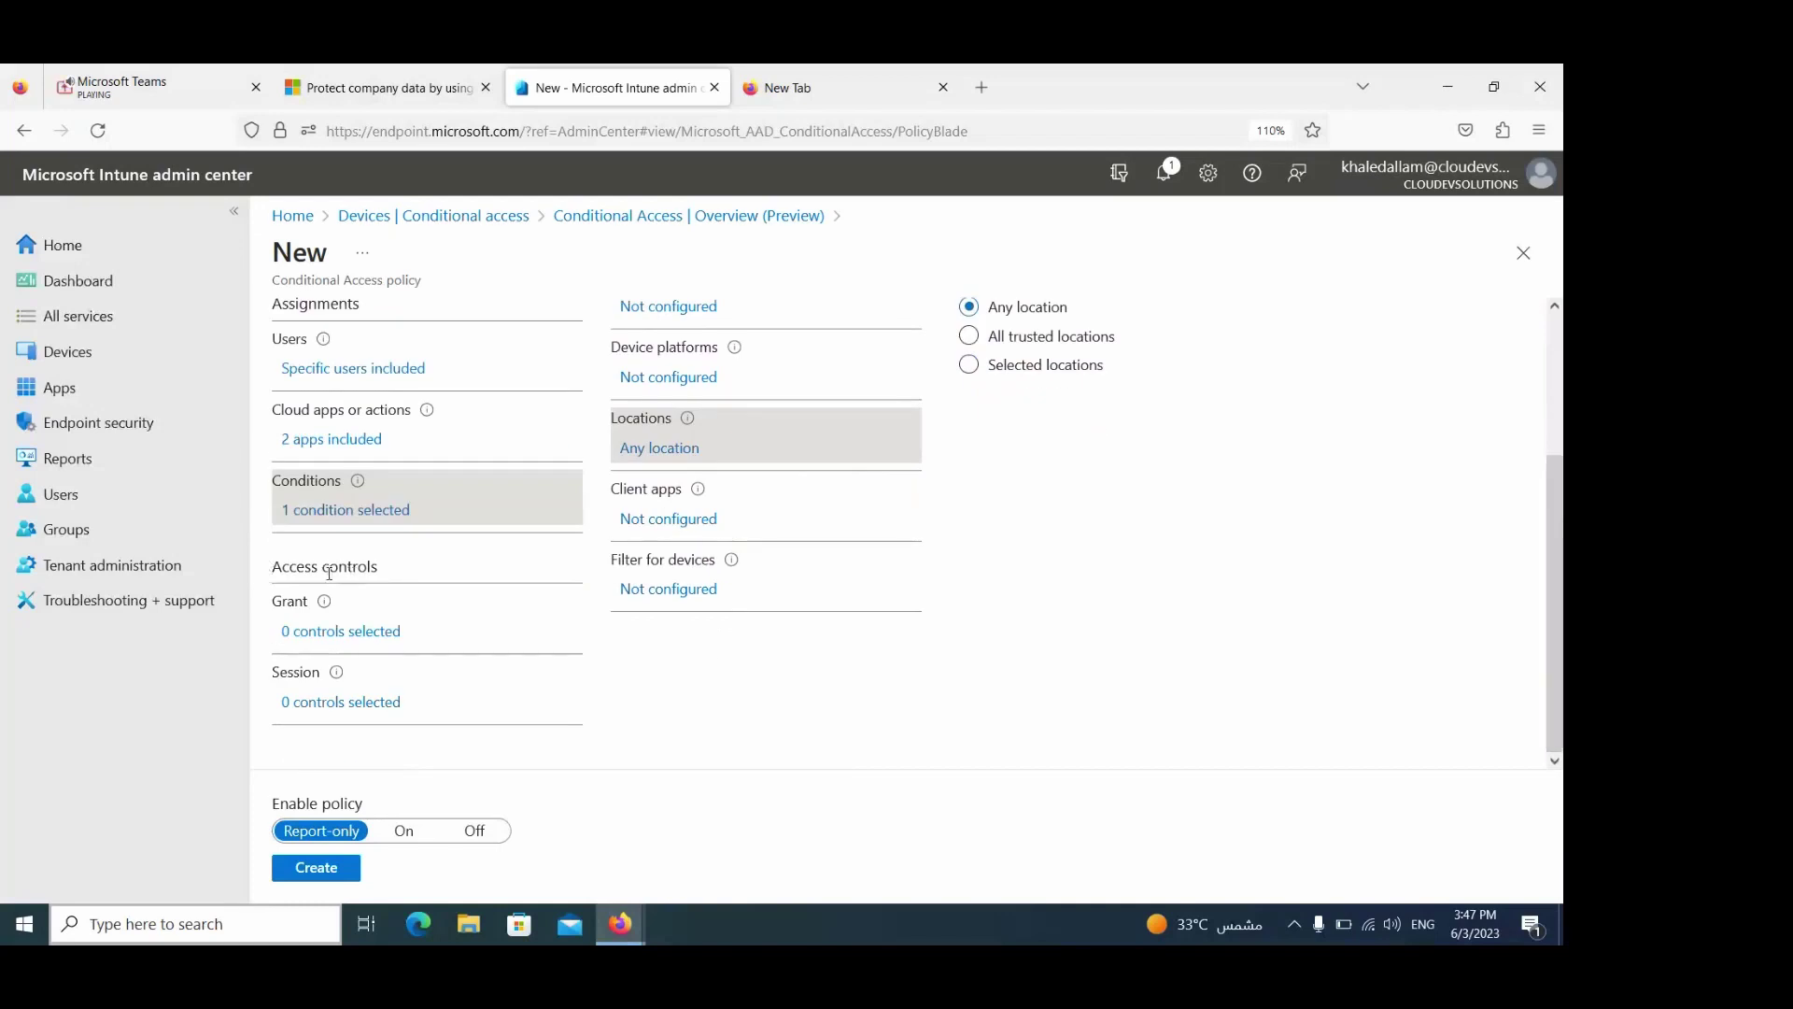
click(327, 633)
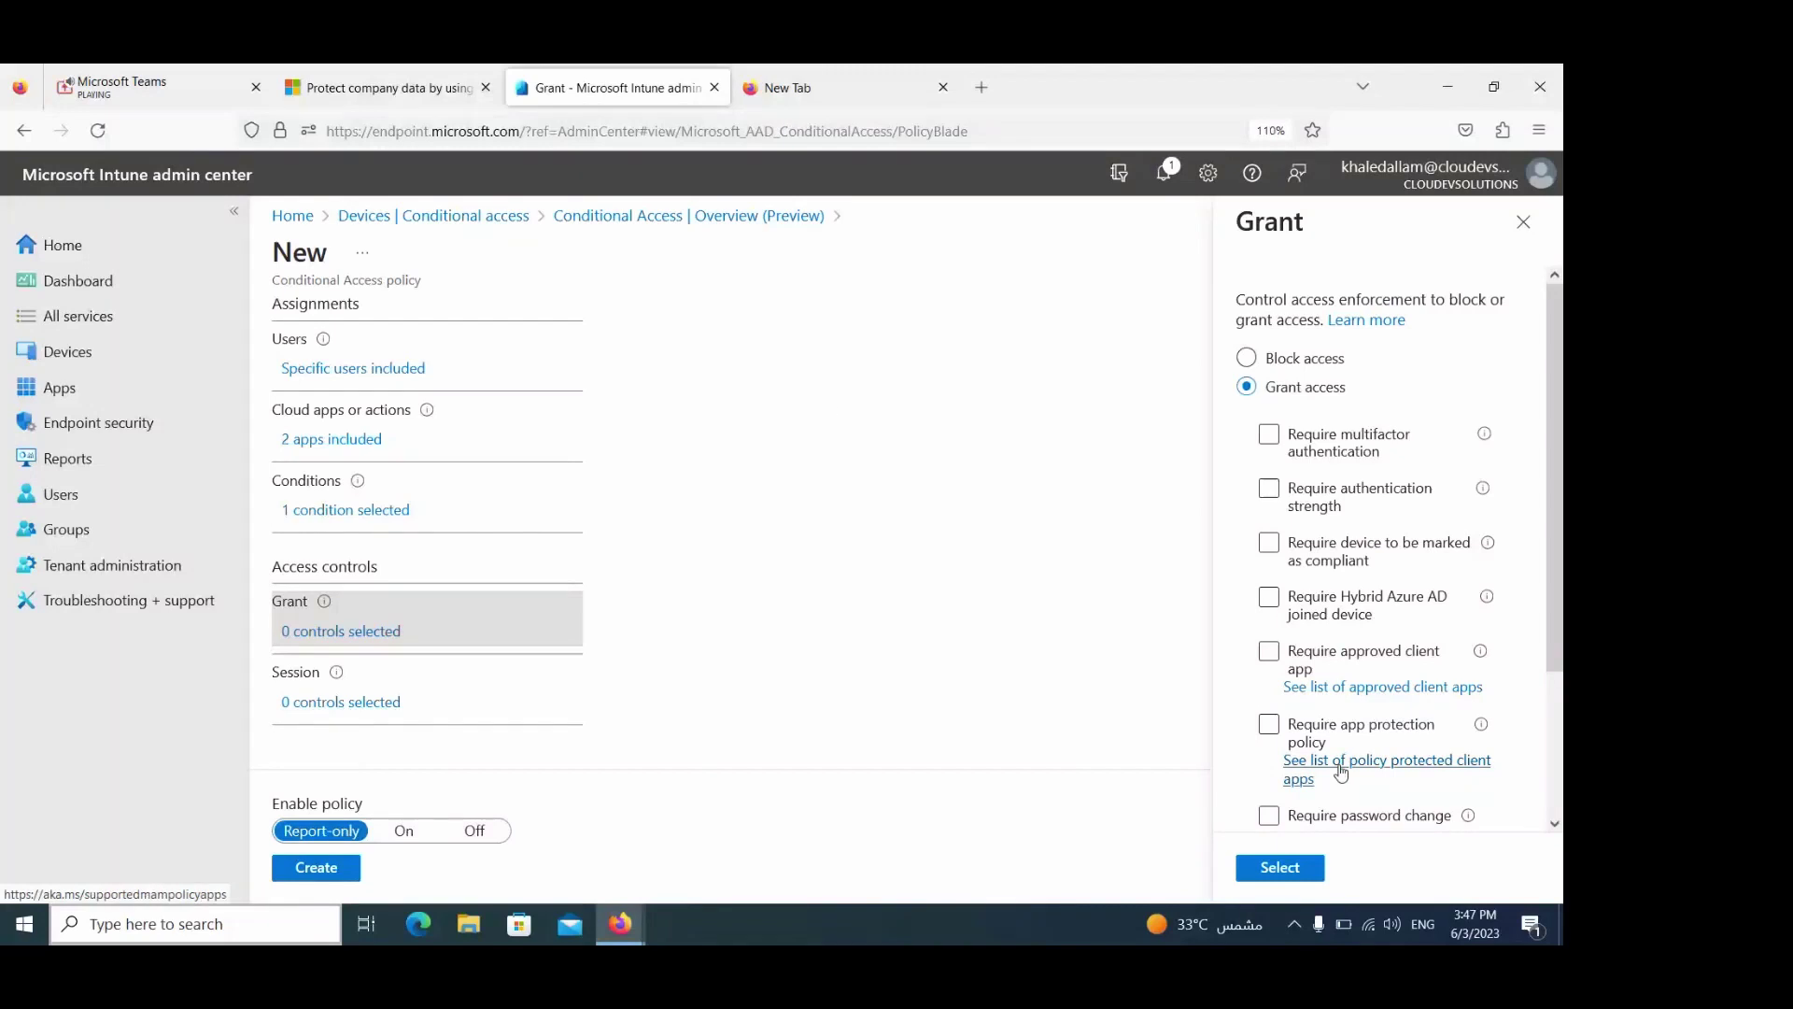
click(1270, 726)
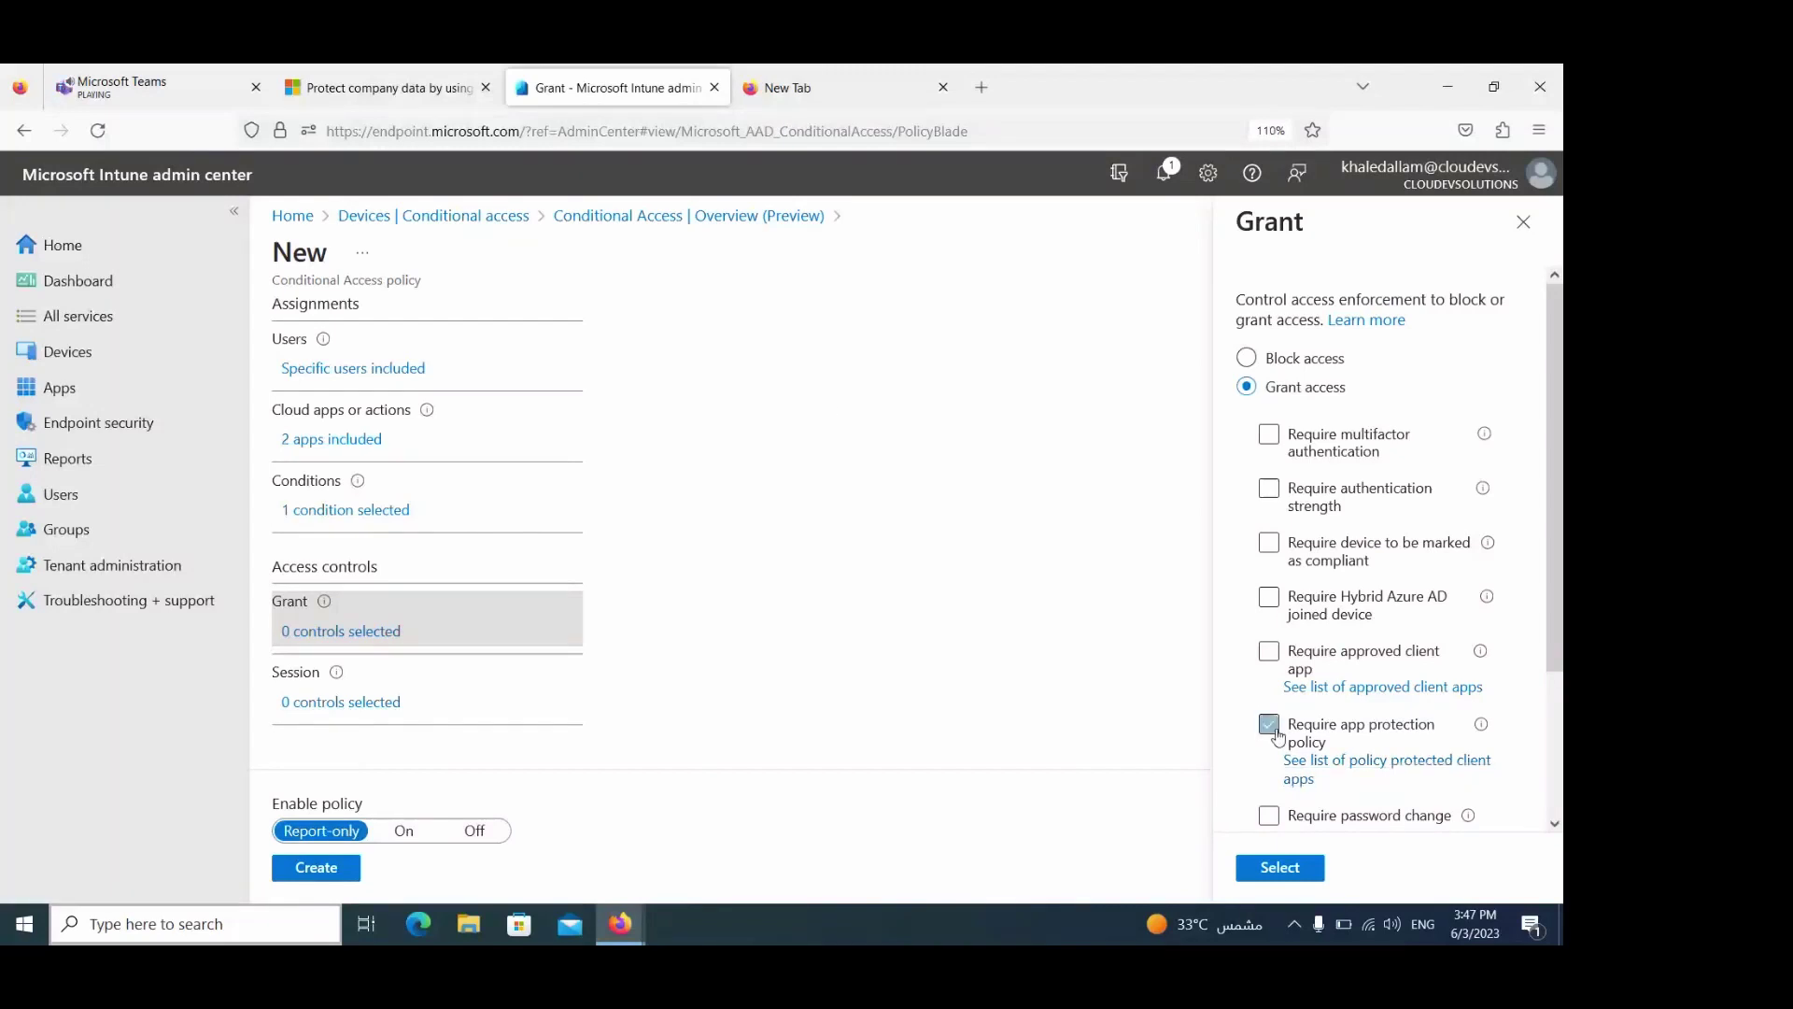
click(1276, 732)
click(1301, 868)
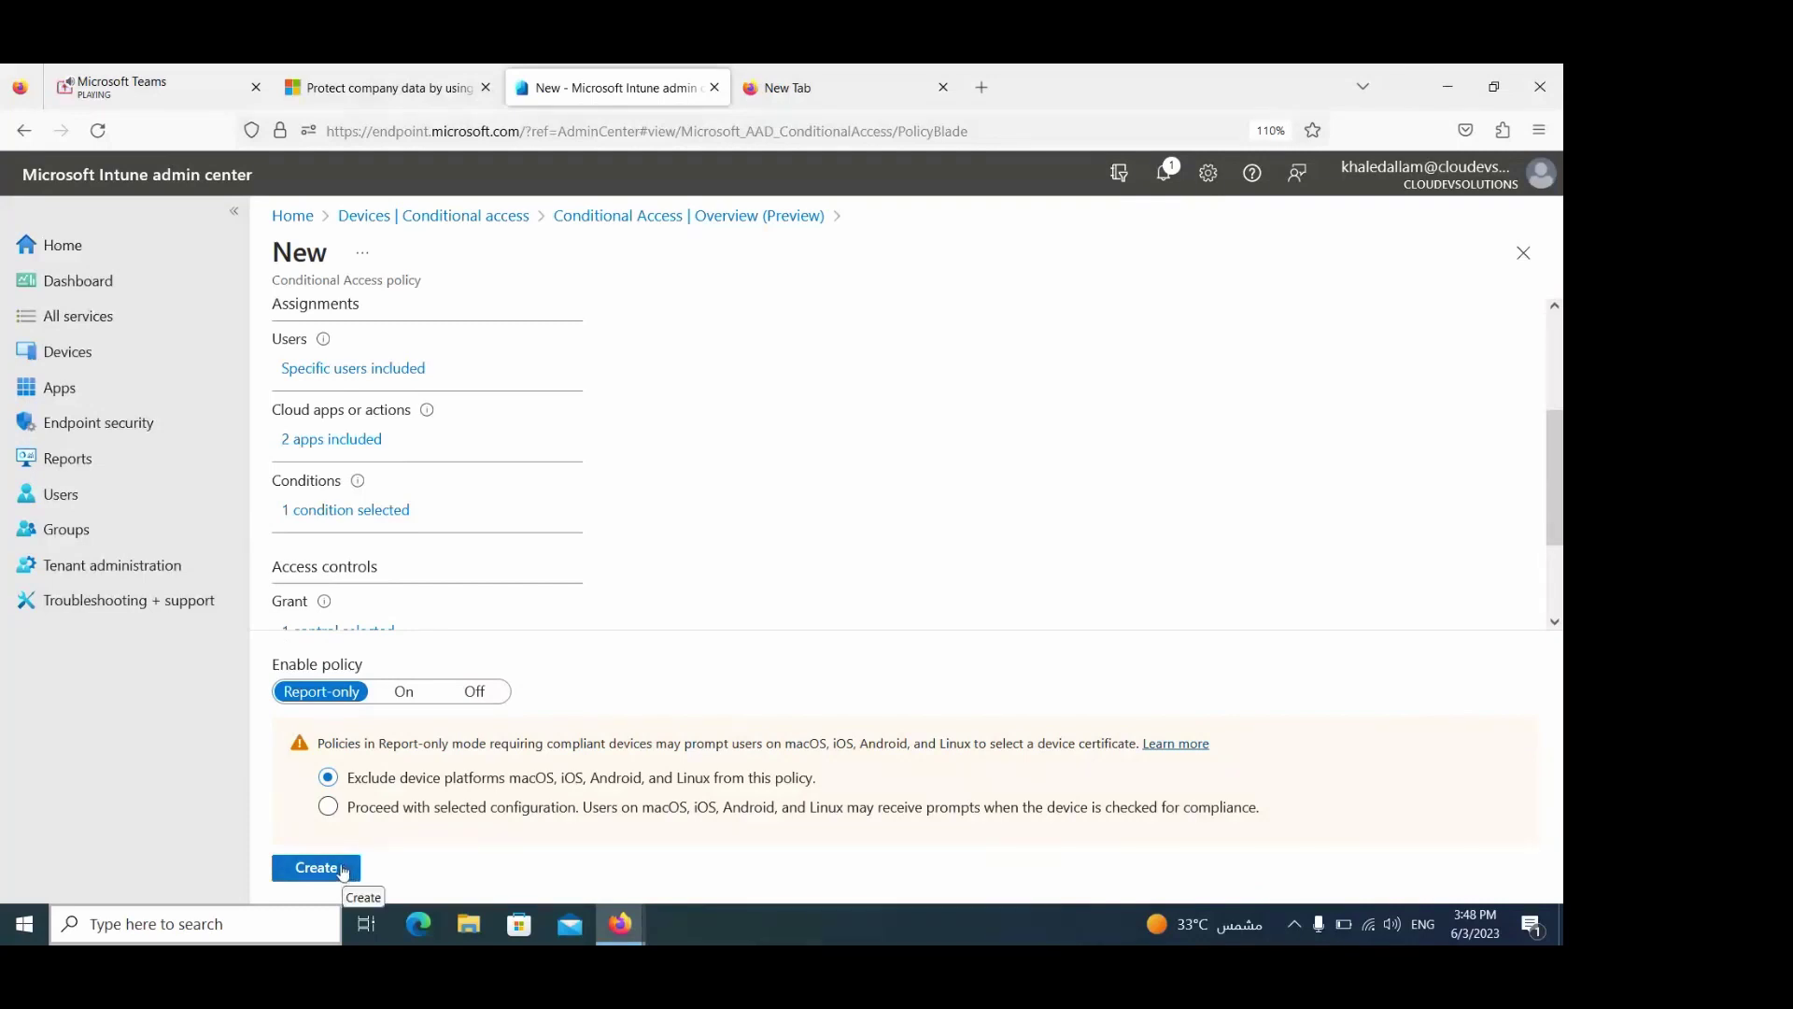
Step: Set Enable policy to On, submit the Conditional Access policy, and review its conditions and access controls
click(402, 691)
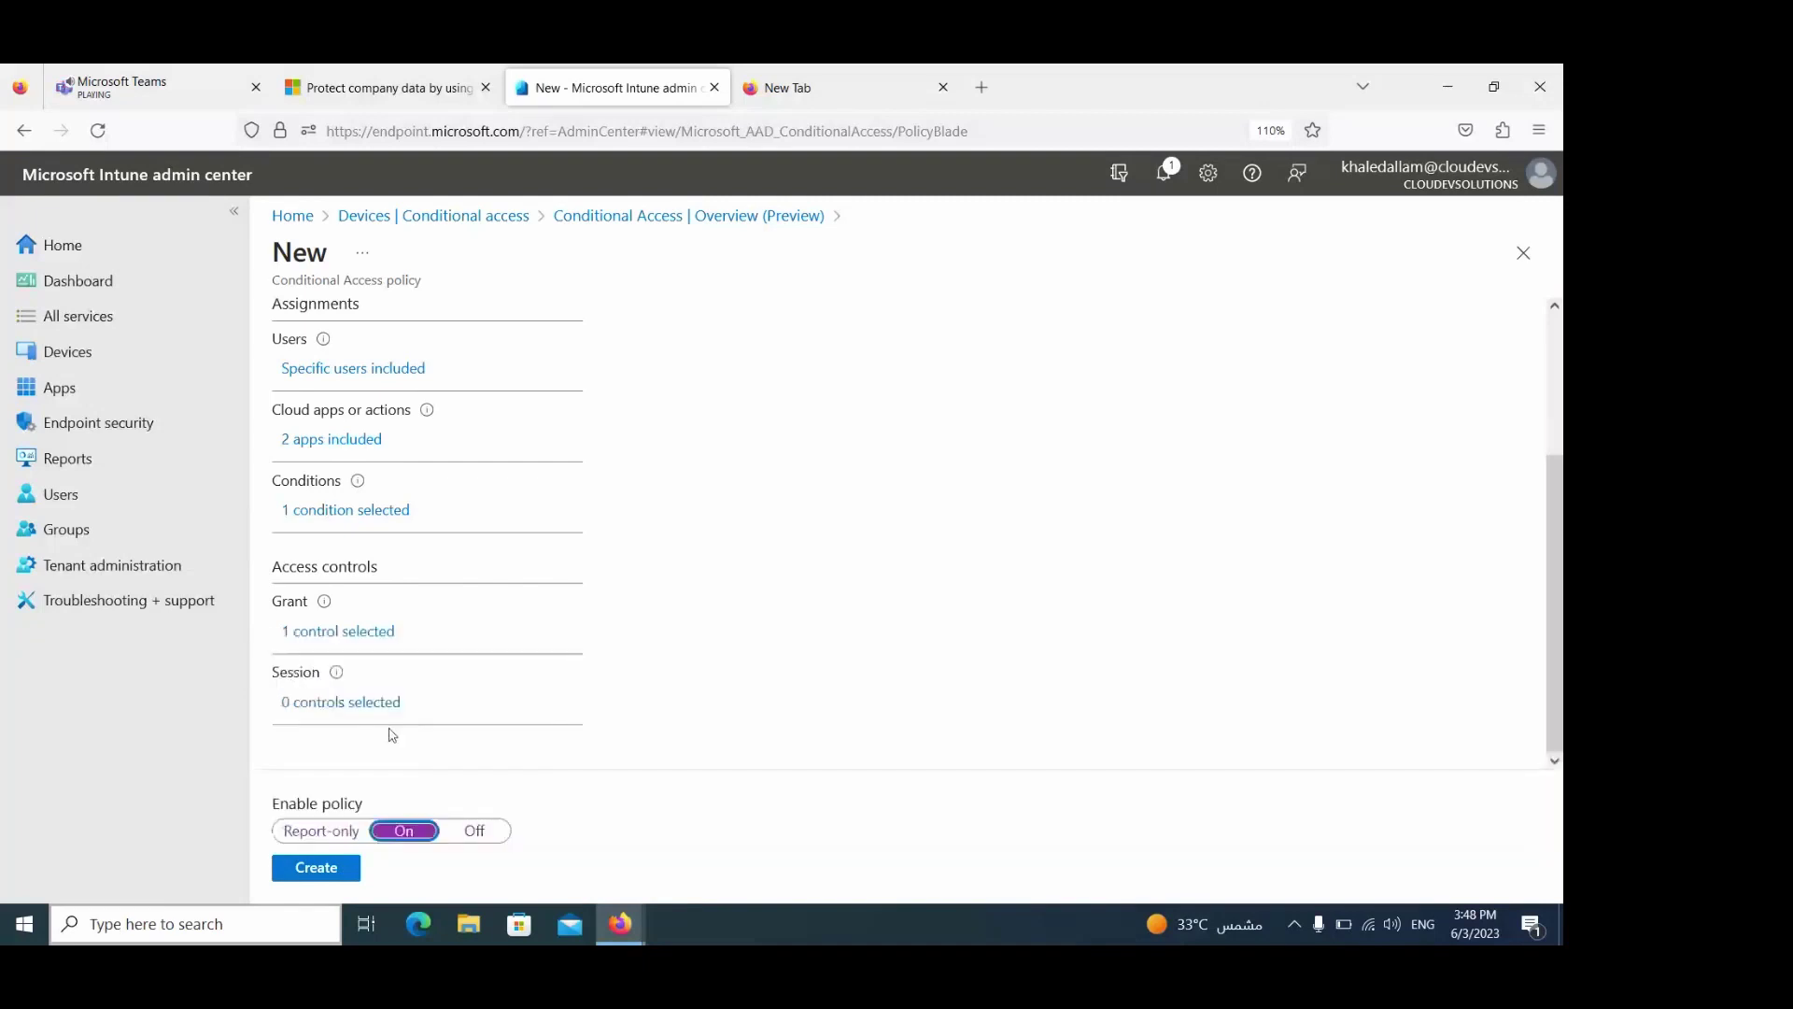
click(347, 874)
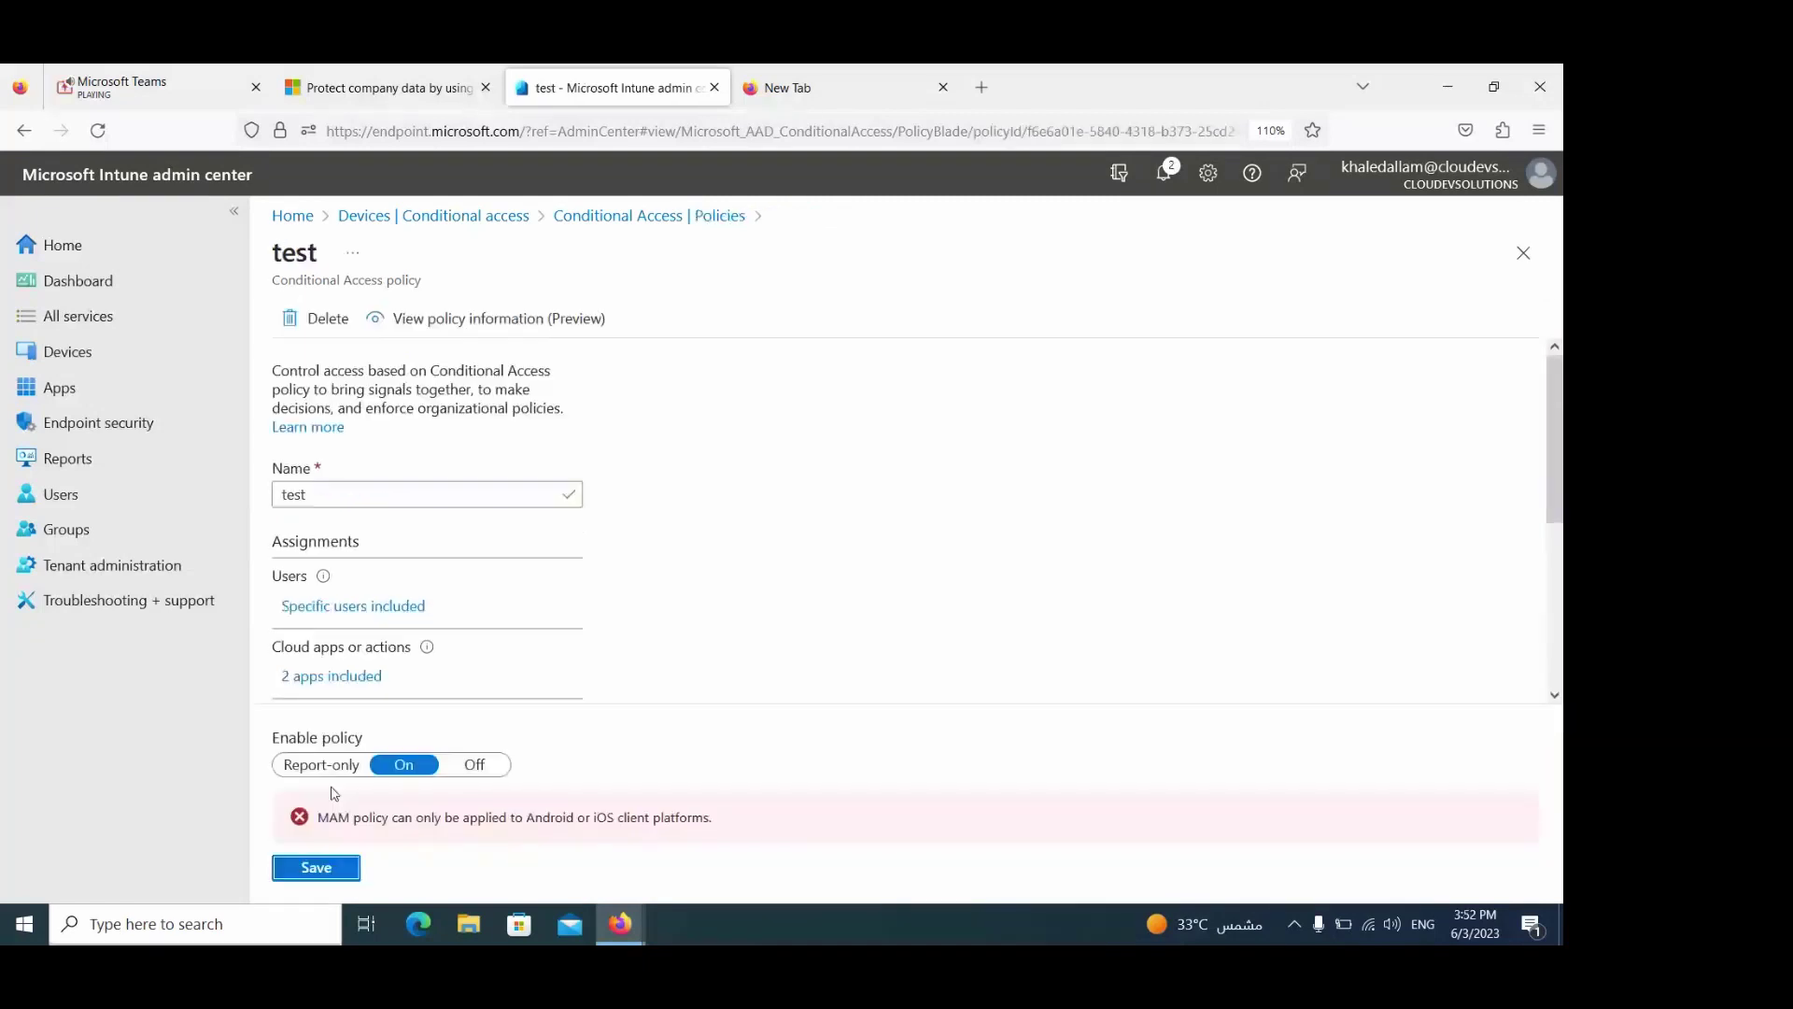
mouse_move(329, 586)
scroll(330, 478, down, 3)
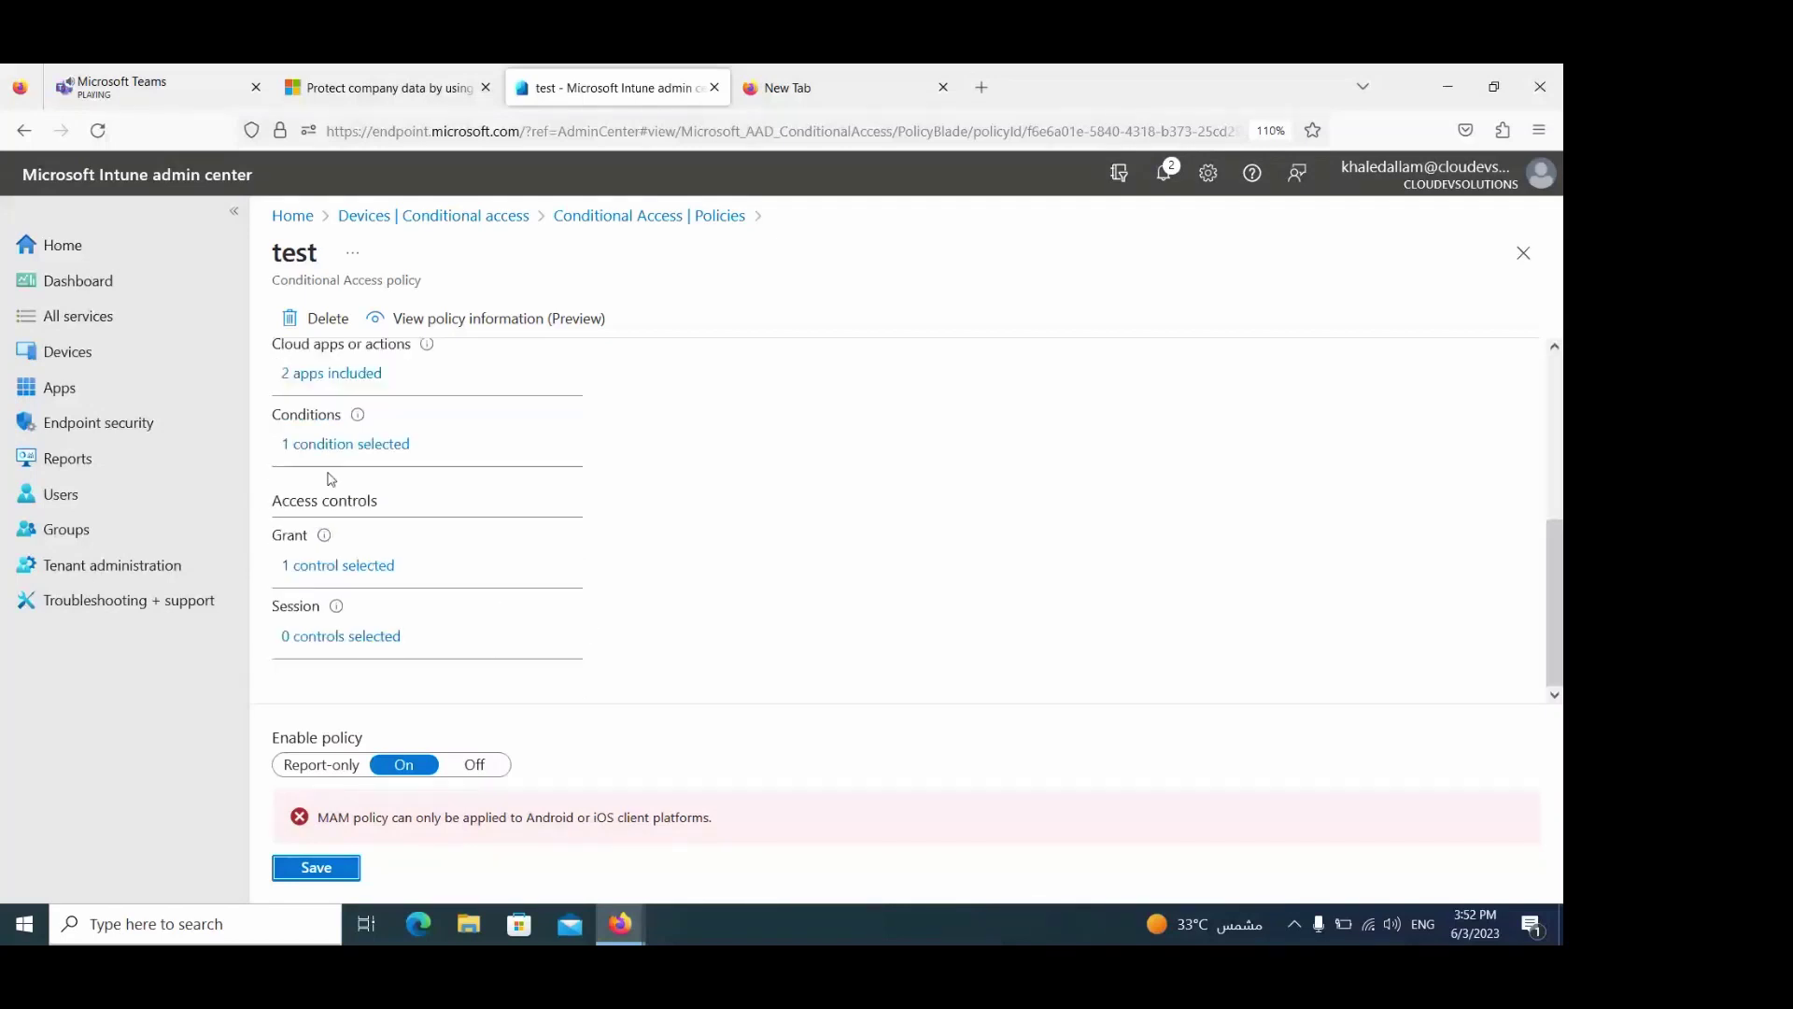
Step: Configure the policy's Device platforms condition to include only the selected platform Android, and save the Conditional Access policy
click(351, 444)
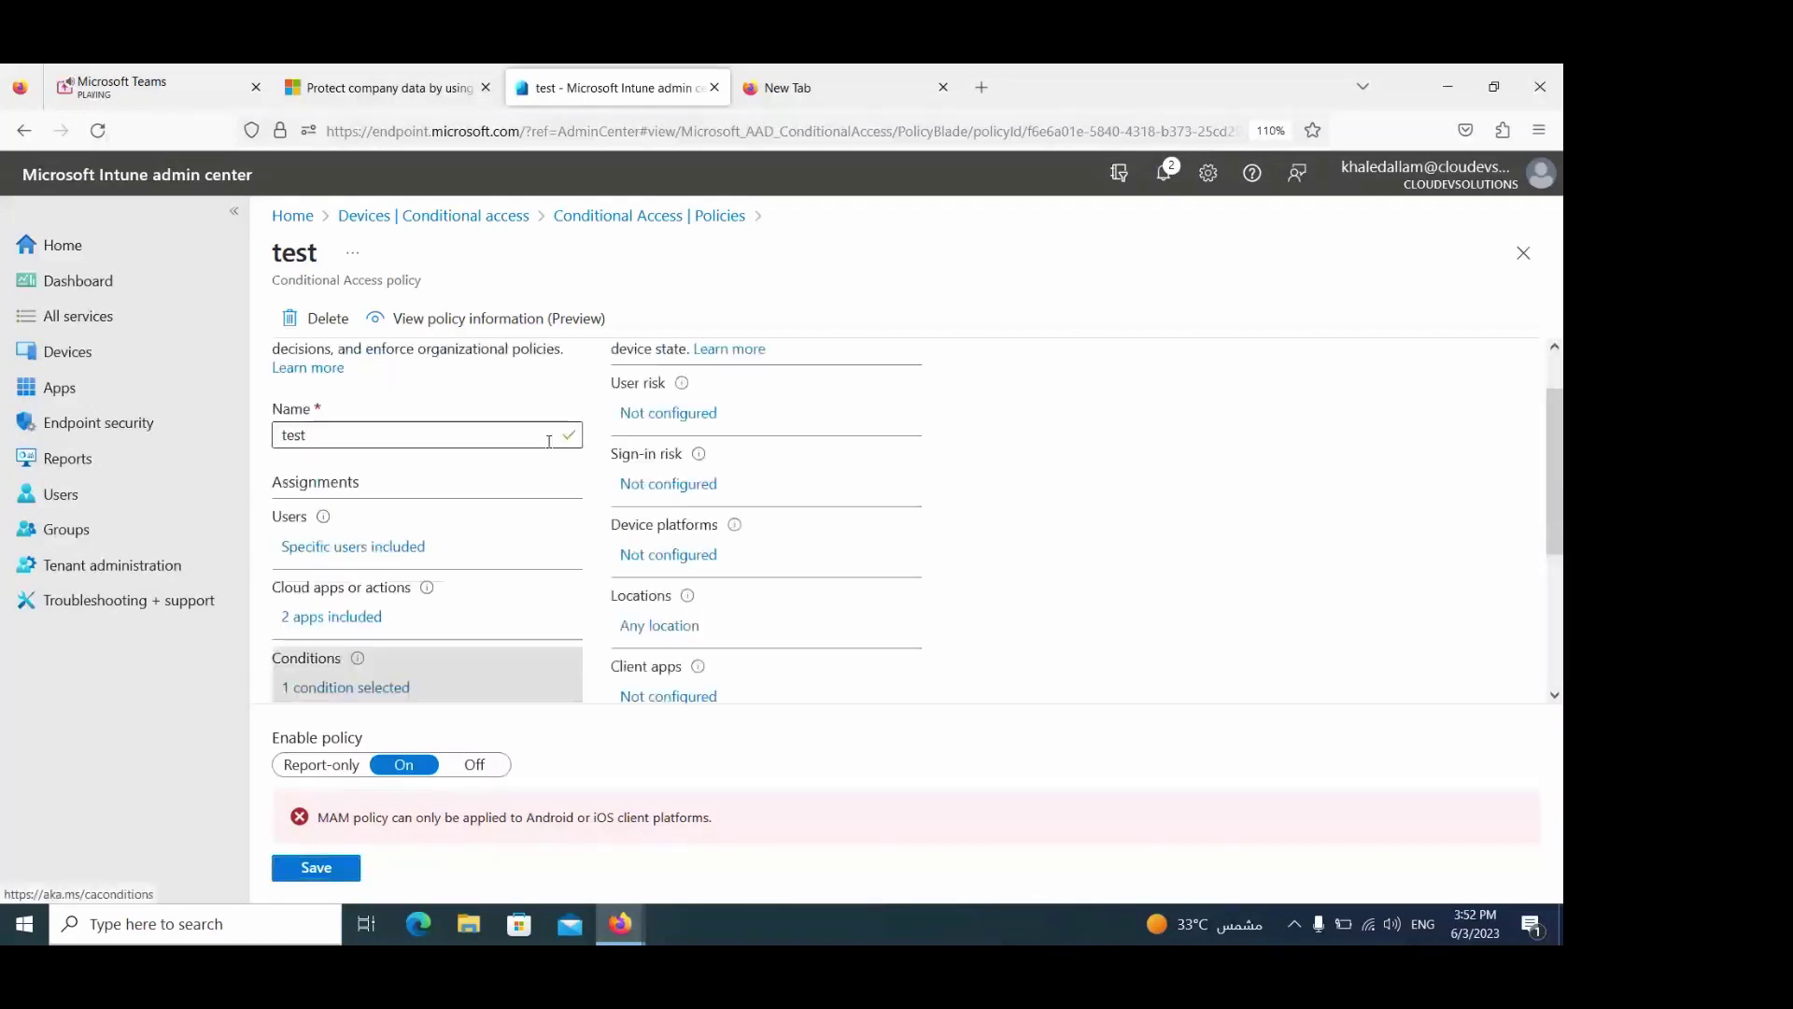
click(694, 555)
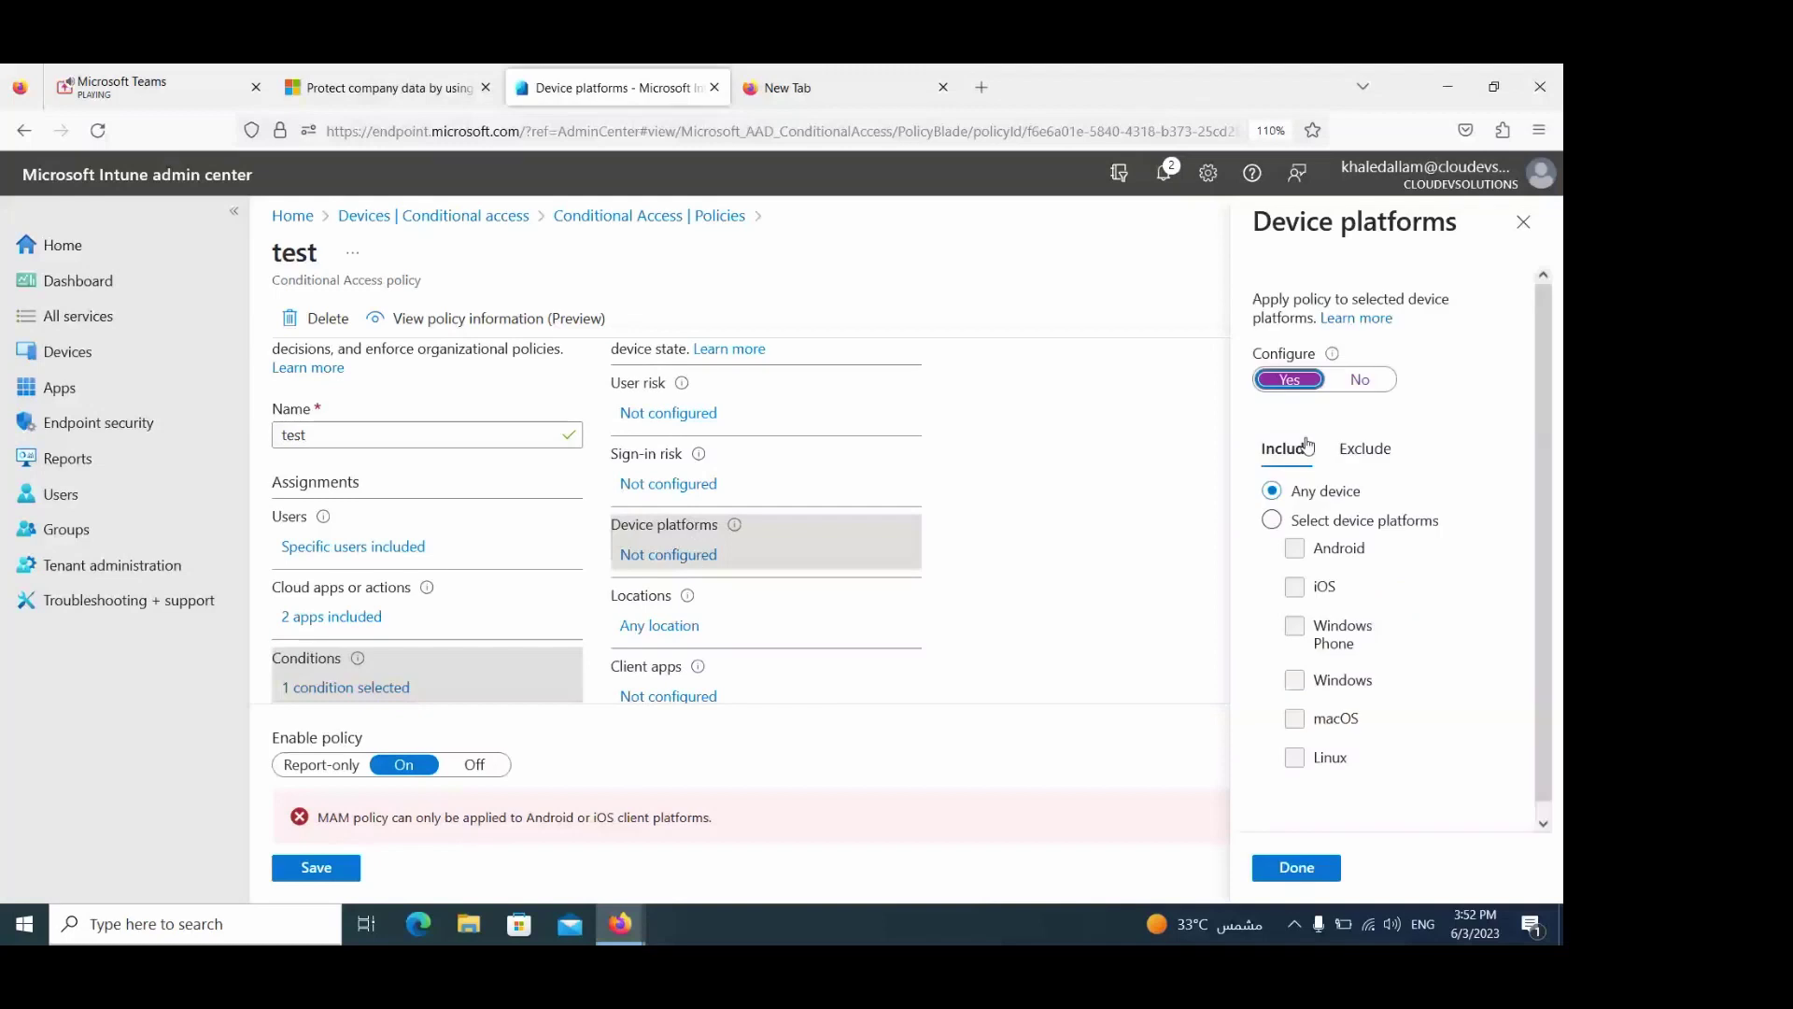
click(1306, 523)
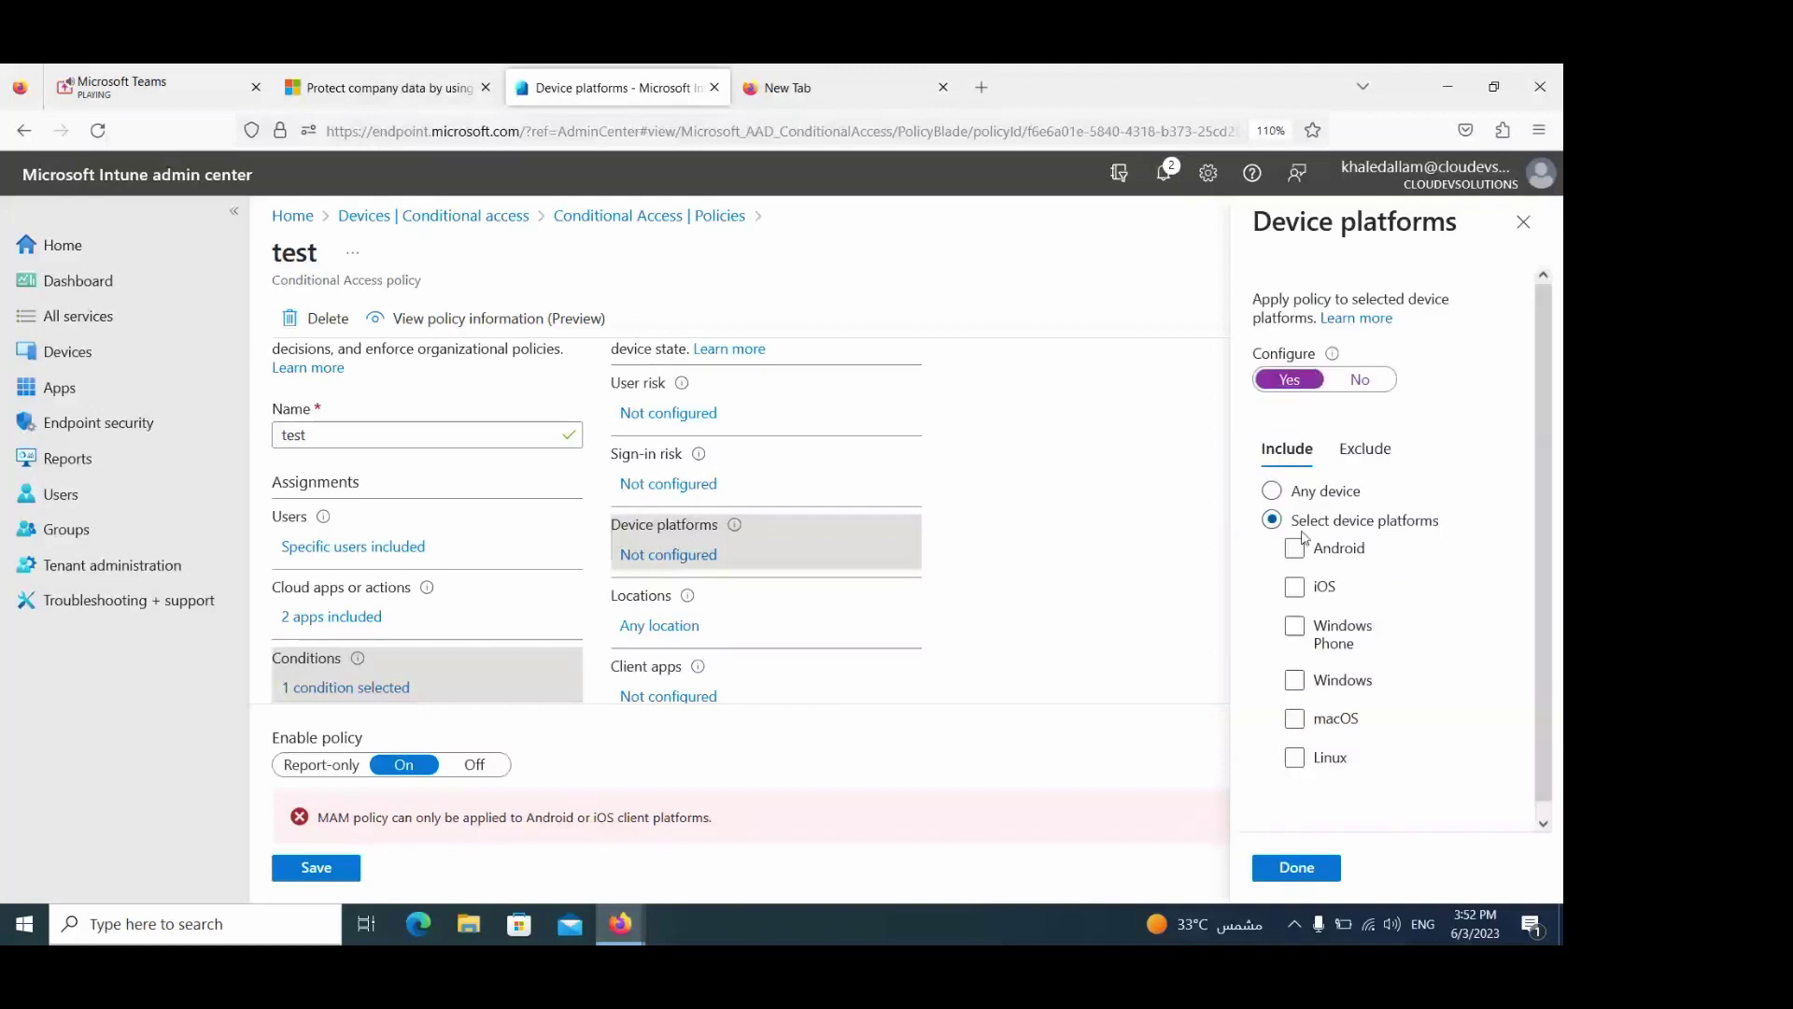
click(1298, 551)
click(1296, 551)
click(1317, 867)
click(318, 867)
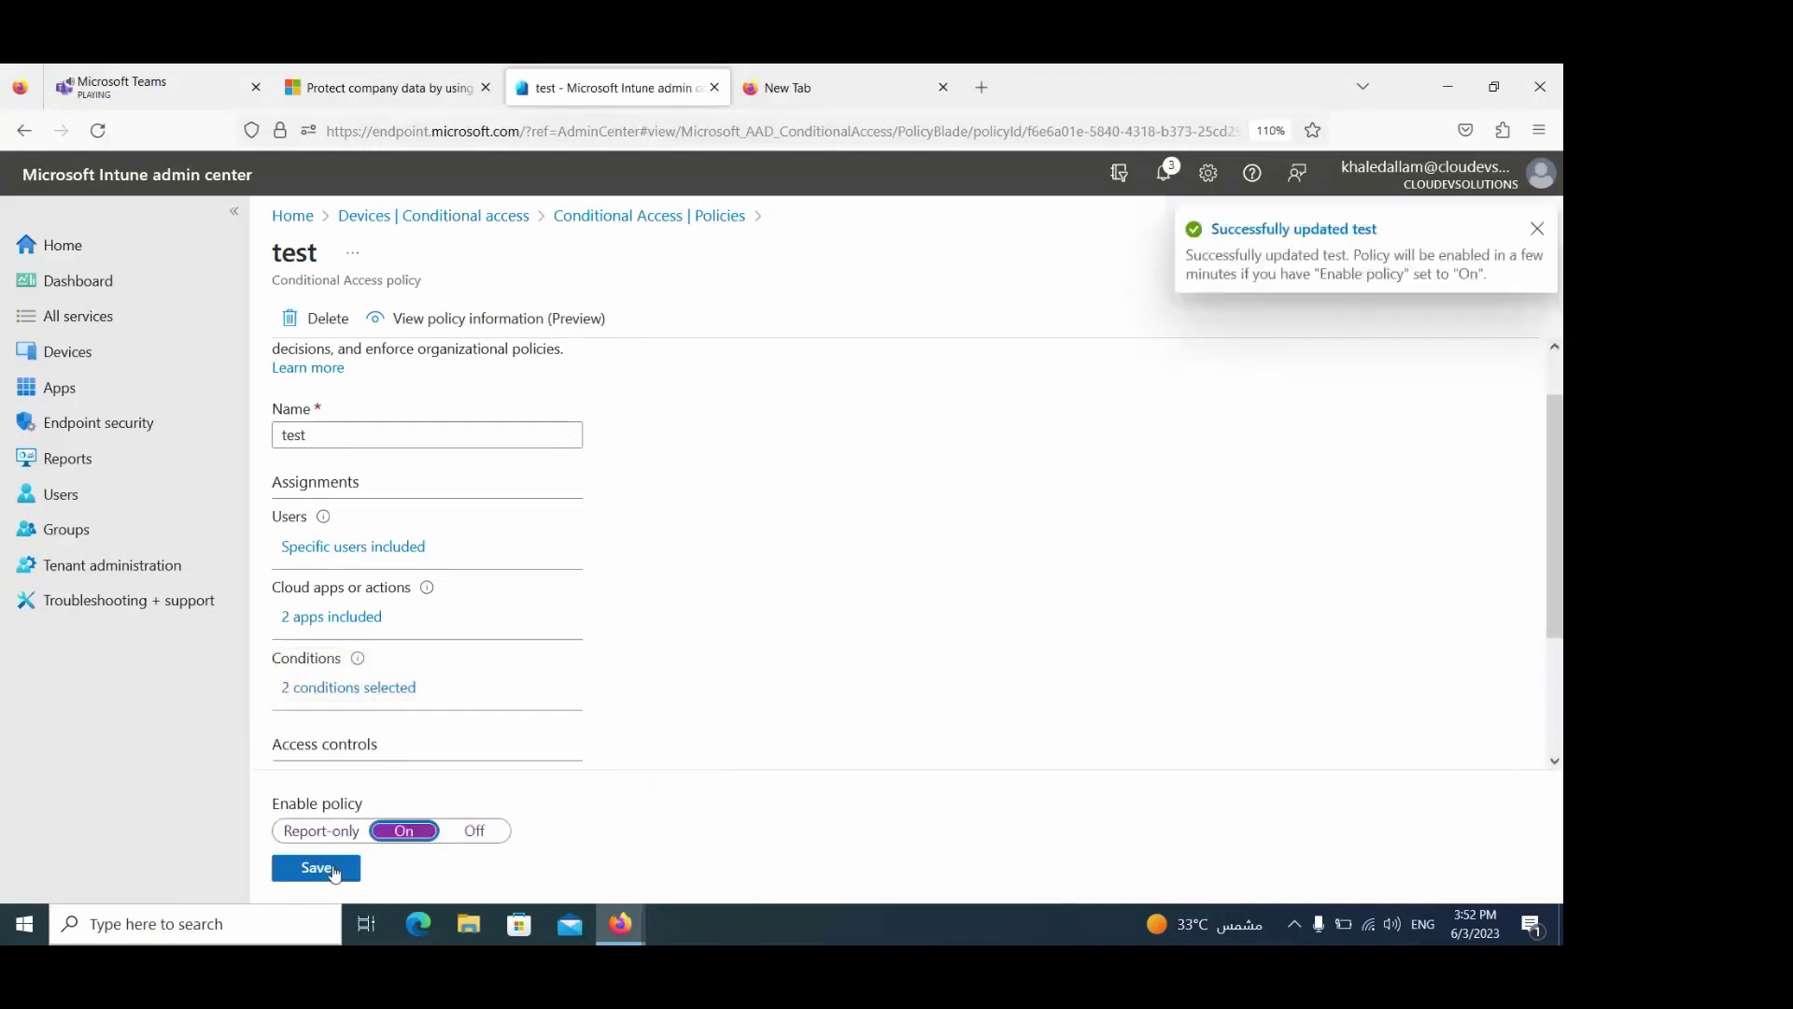
click(317, 867)
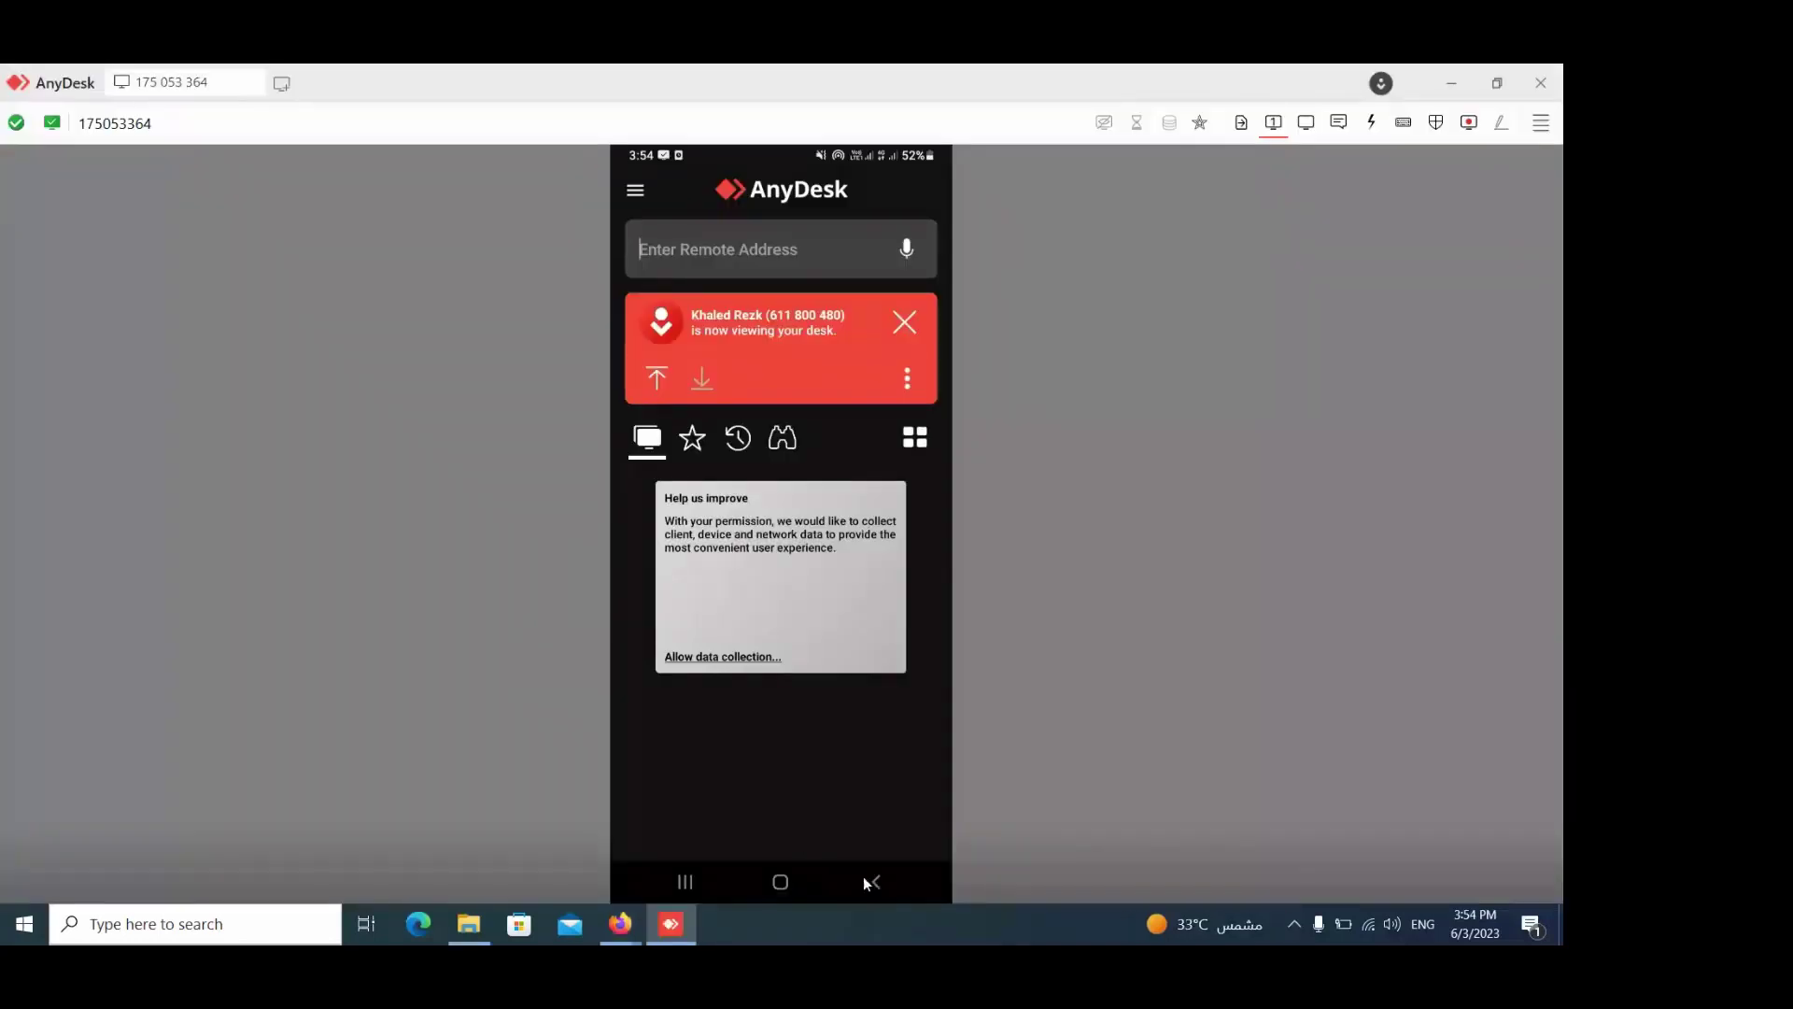
Step: In the AnyDesk session to the Android phone, leave the AnyDesk app and return to the phone's home screen
click(880, 883)
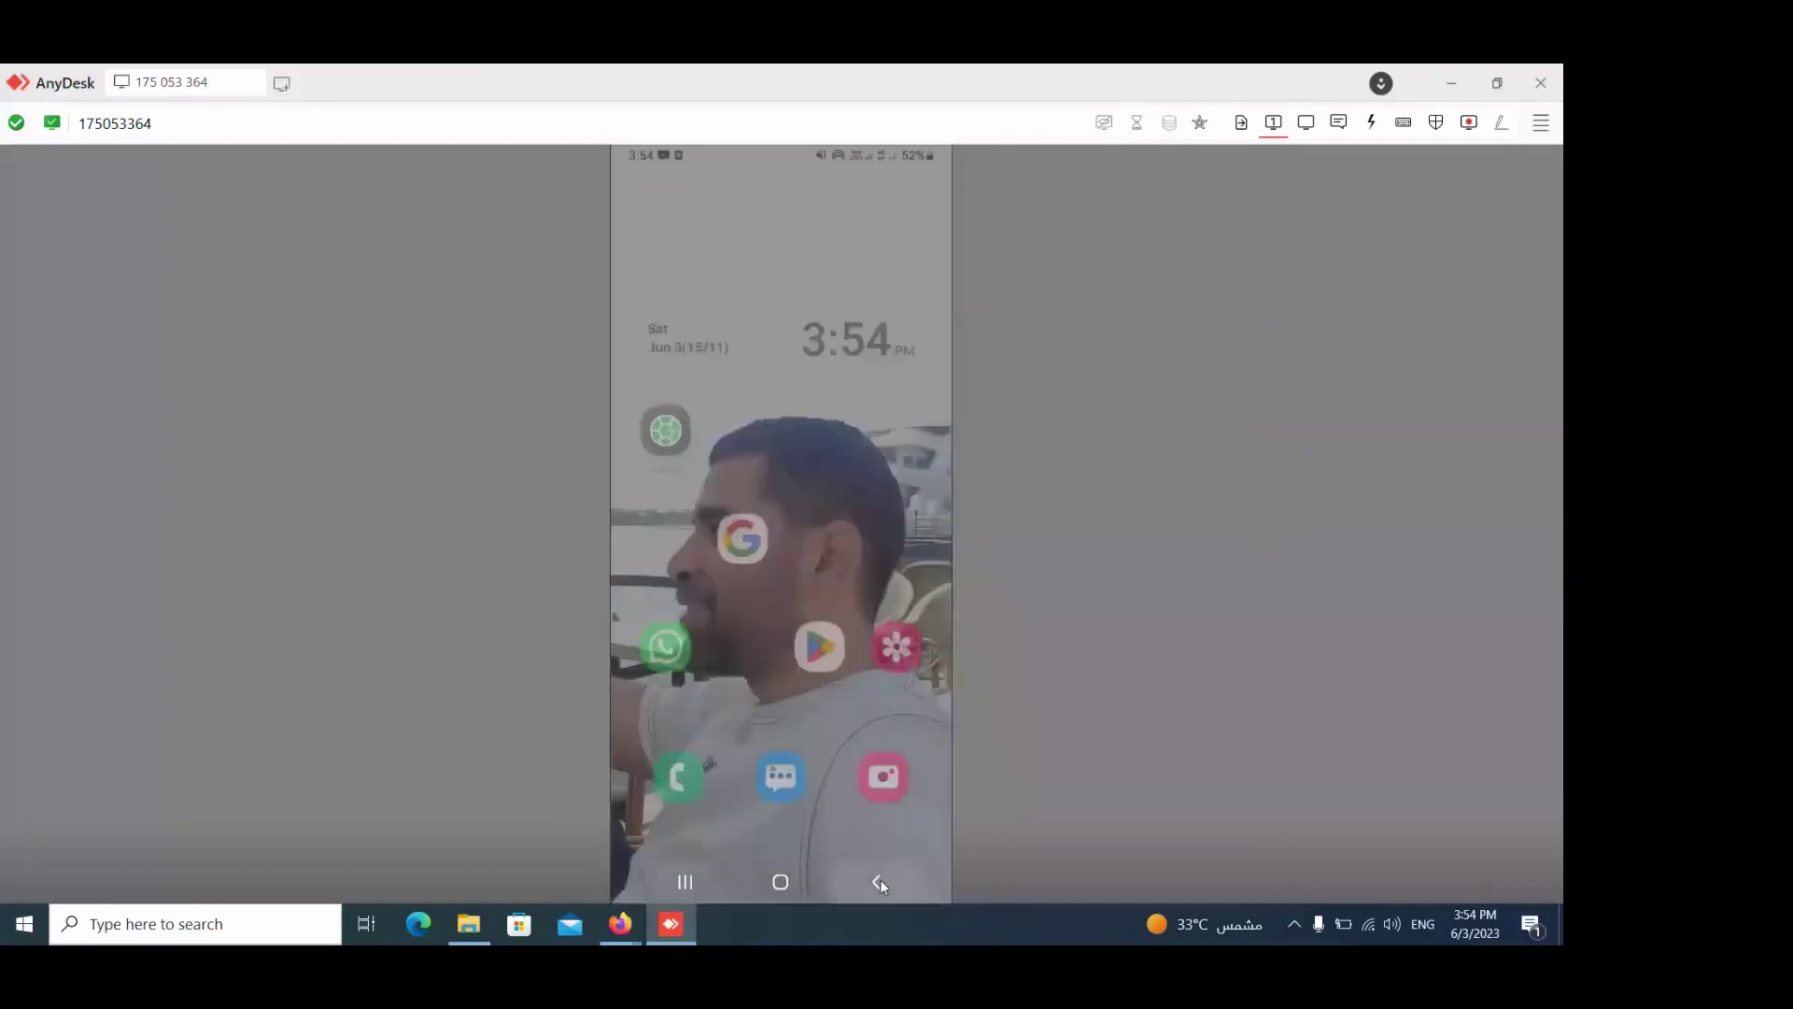